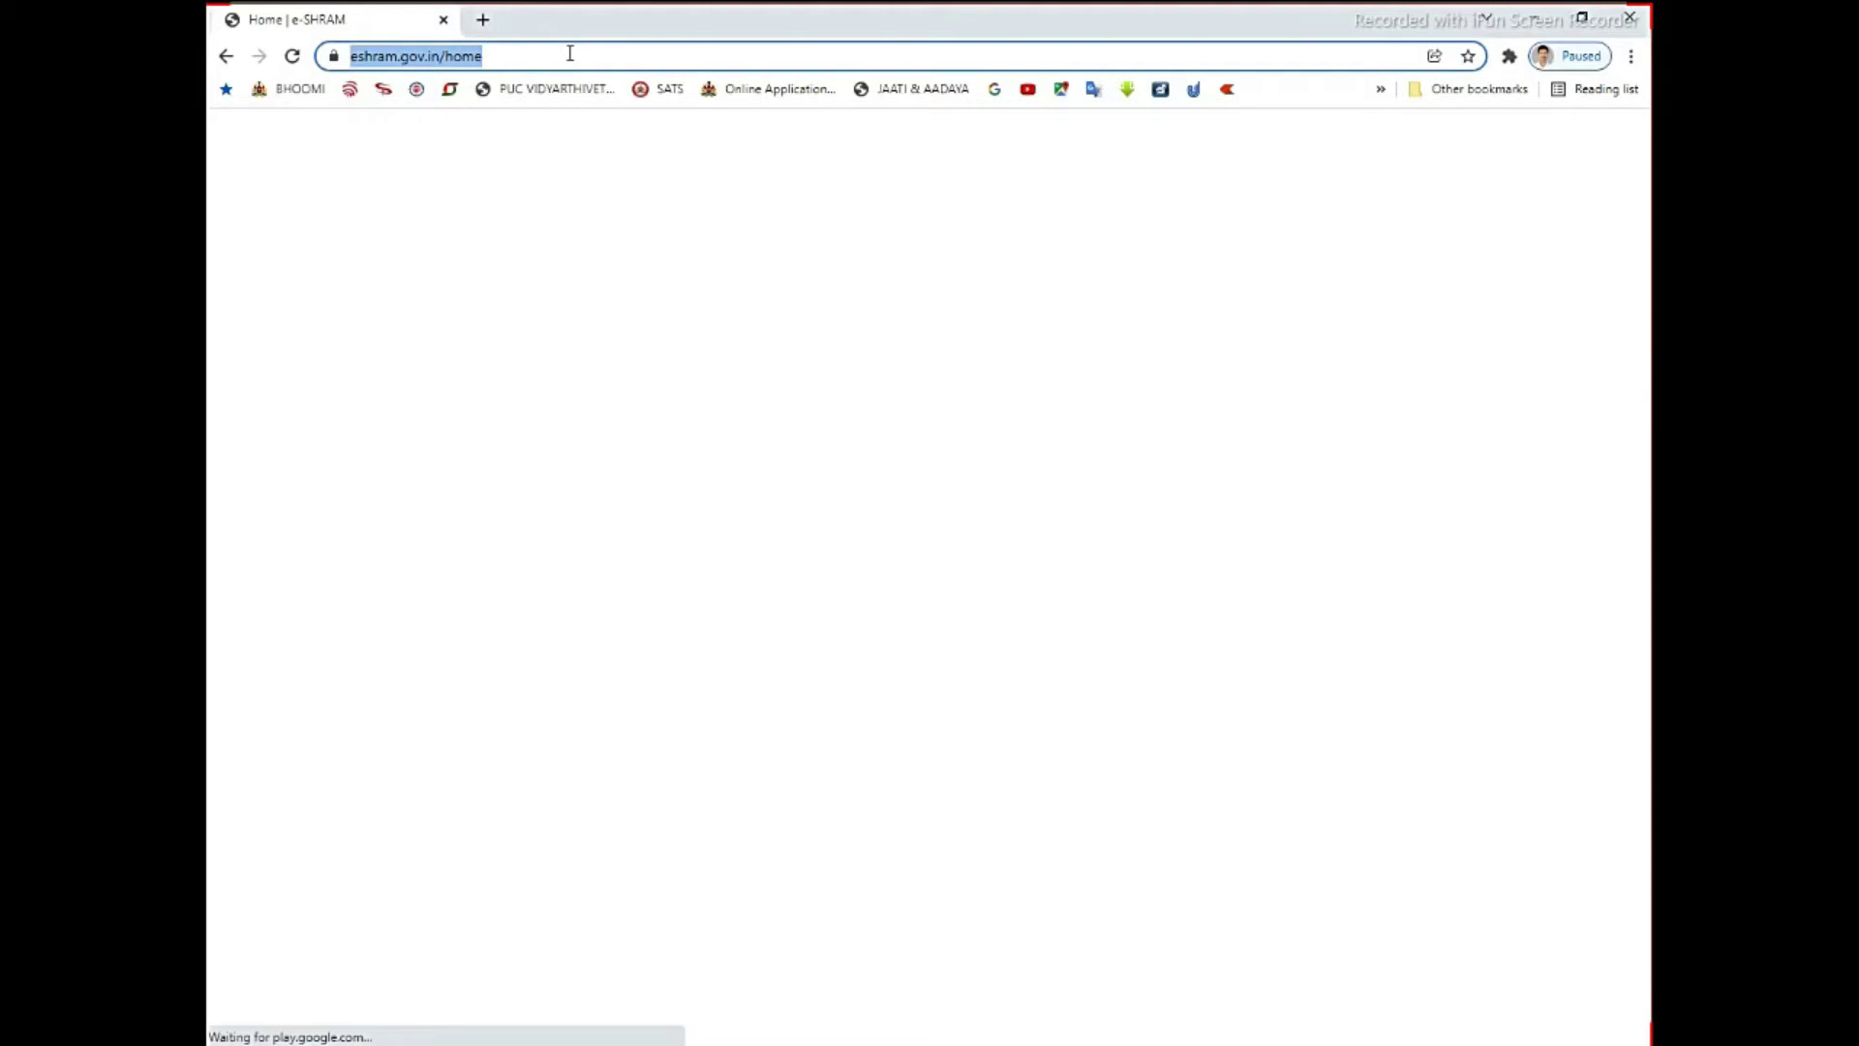
Step: Search Google for eshram and open the e-Shram Self Registration page
{"action": "type", "text": "eshram"}
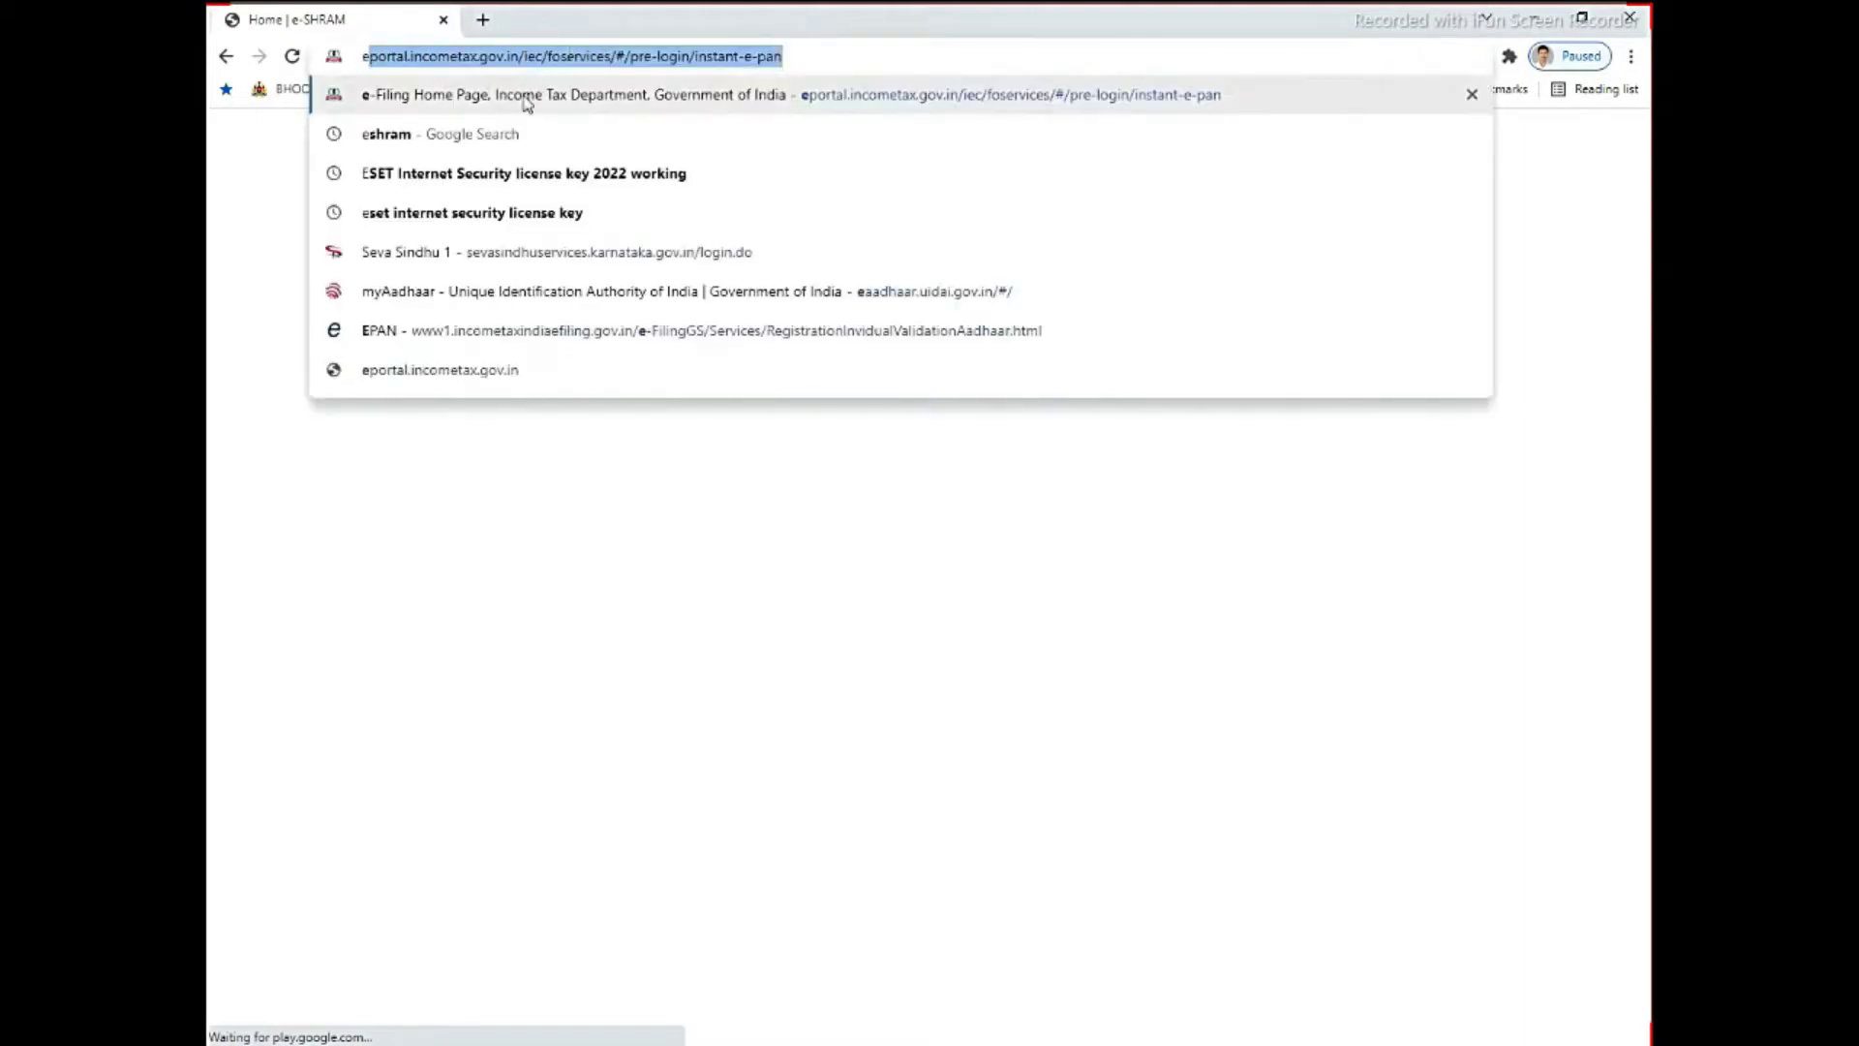
{"action": "left_click", "coordinate": [490, 133]}
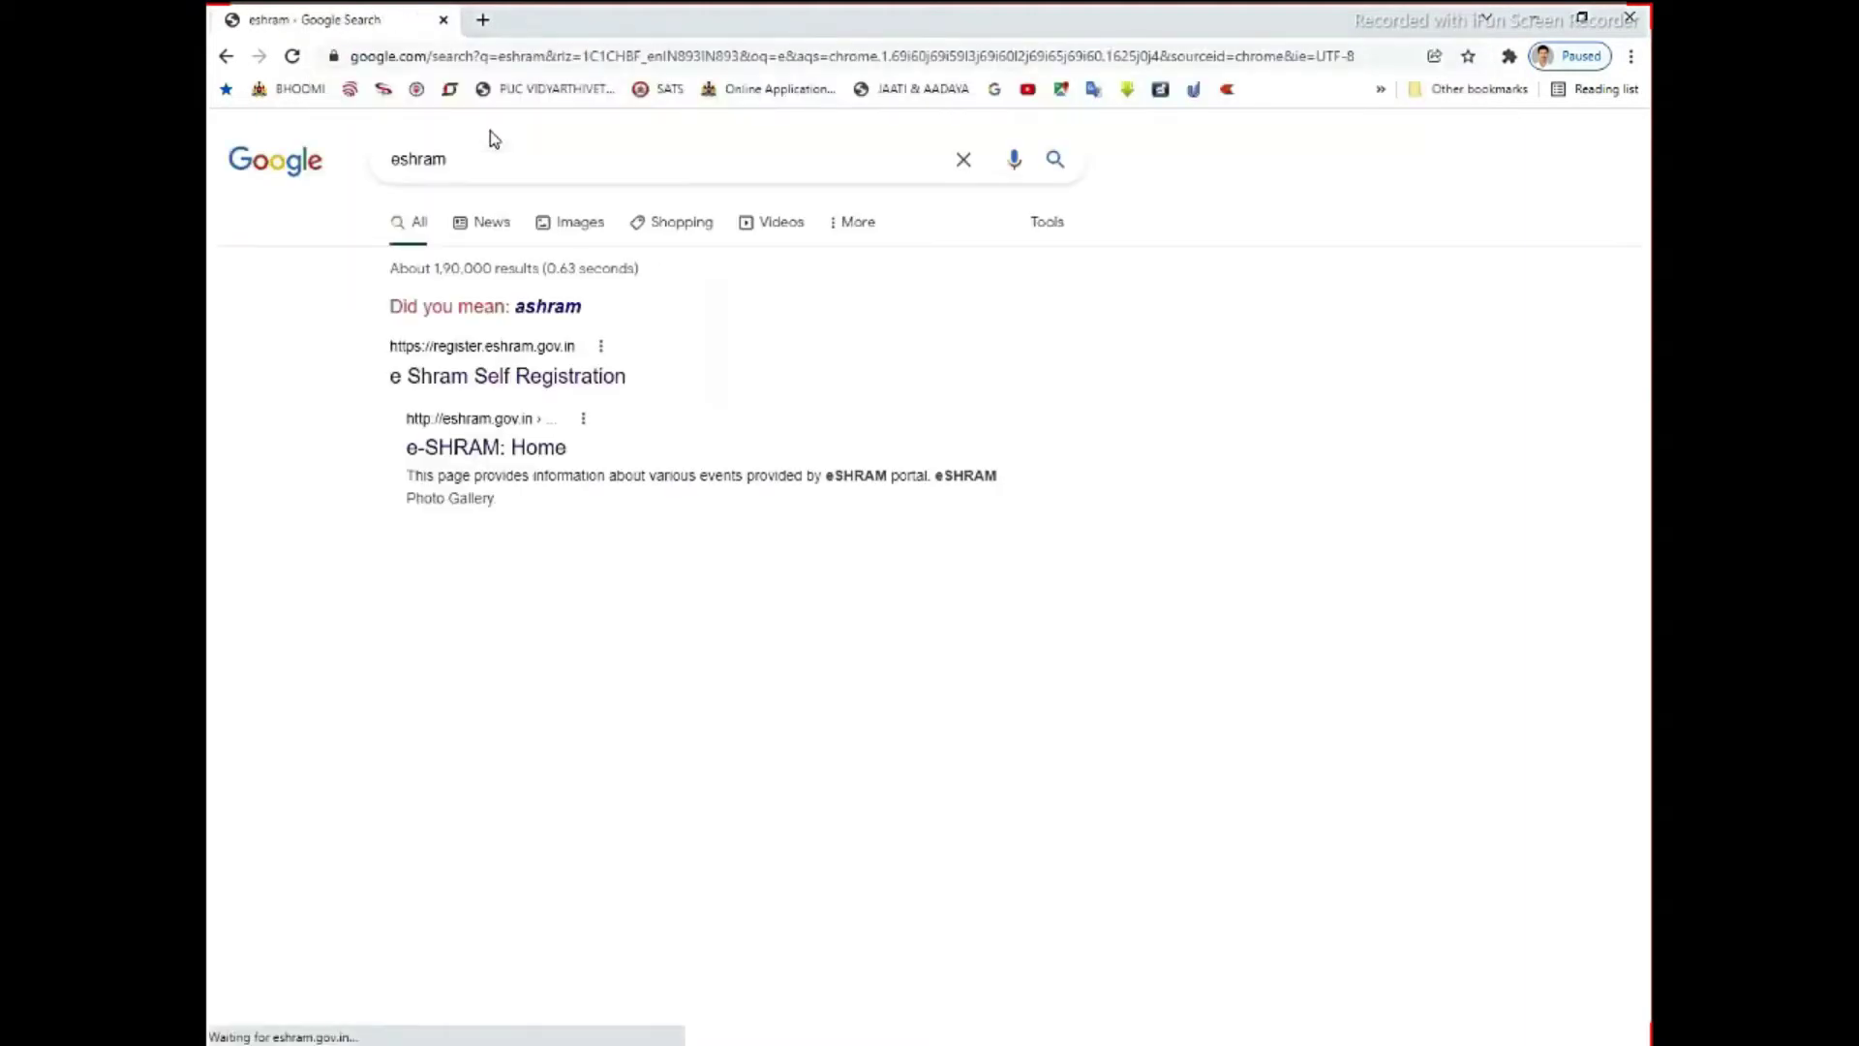
{"action": "left_click", "coordinate": [529, 377]}
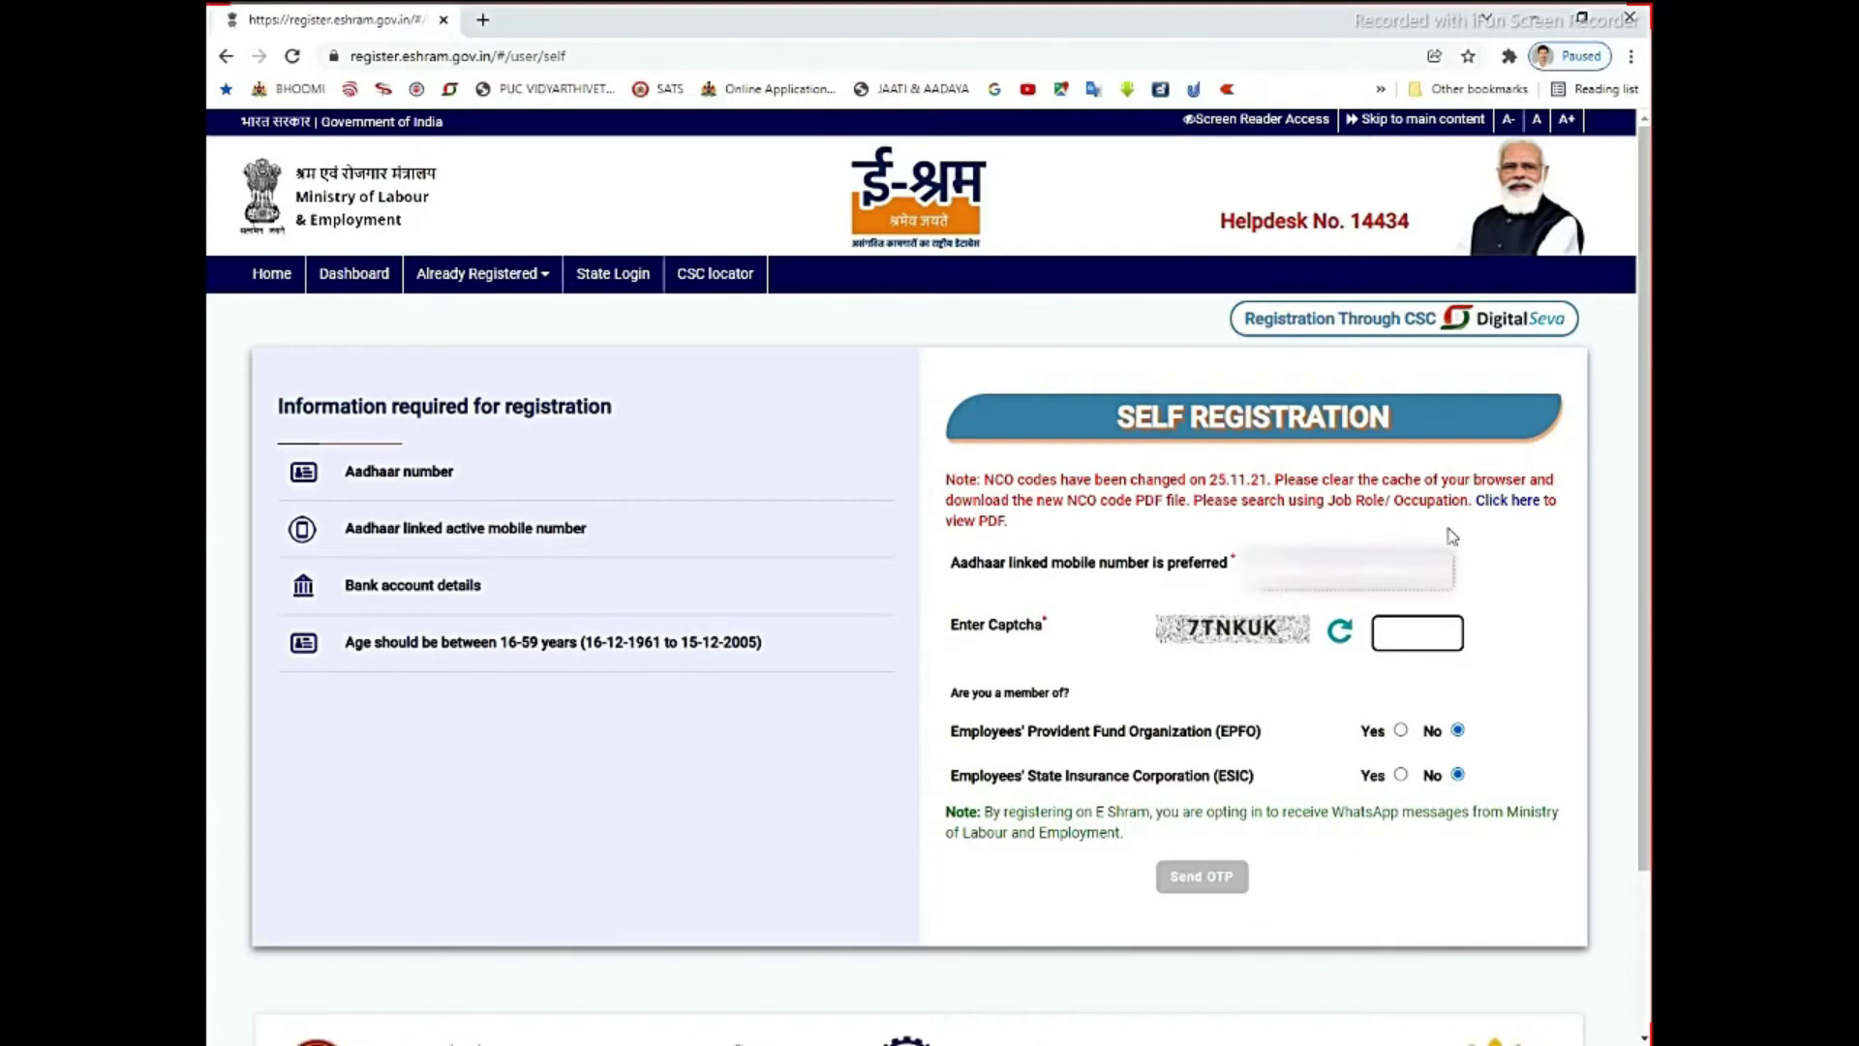
{"action": "left_click", "coordinate": [1410, 634]}
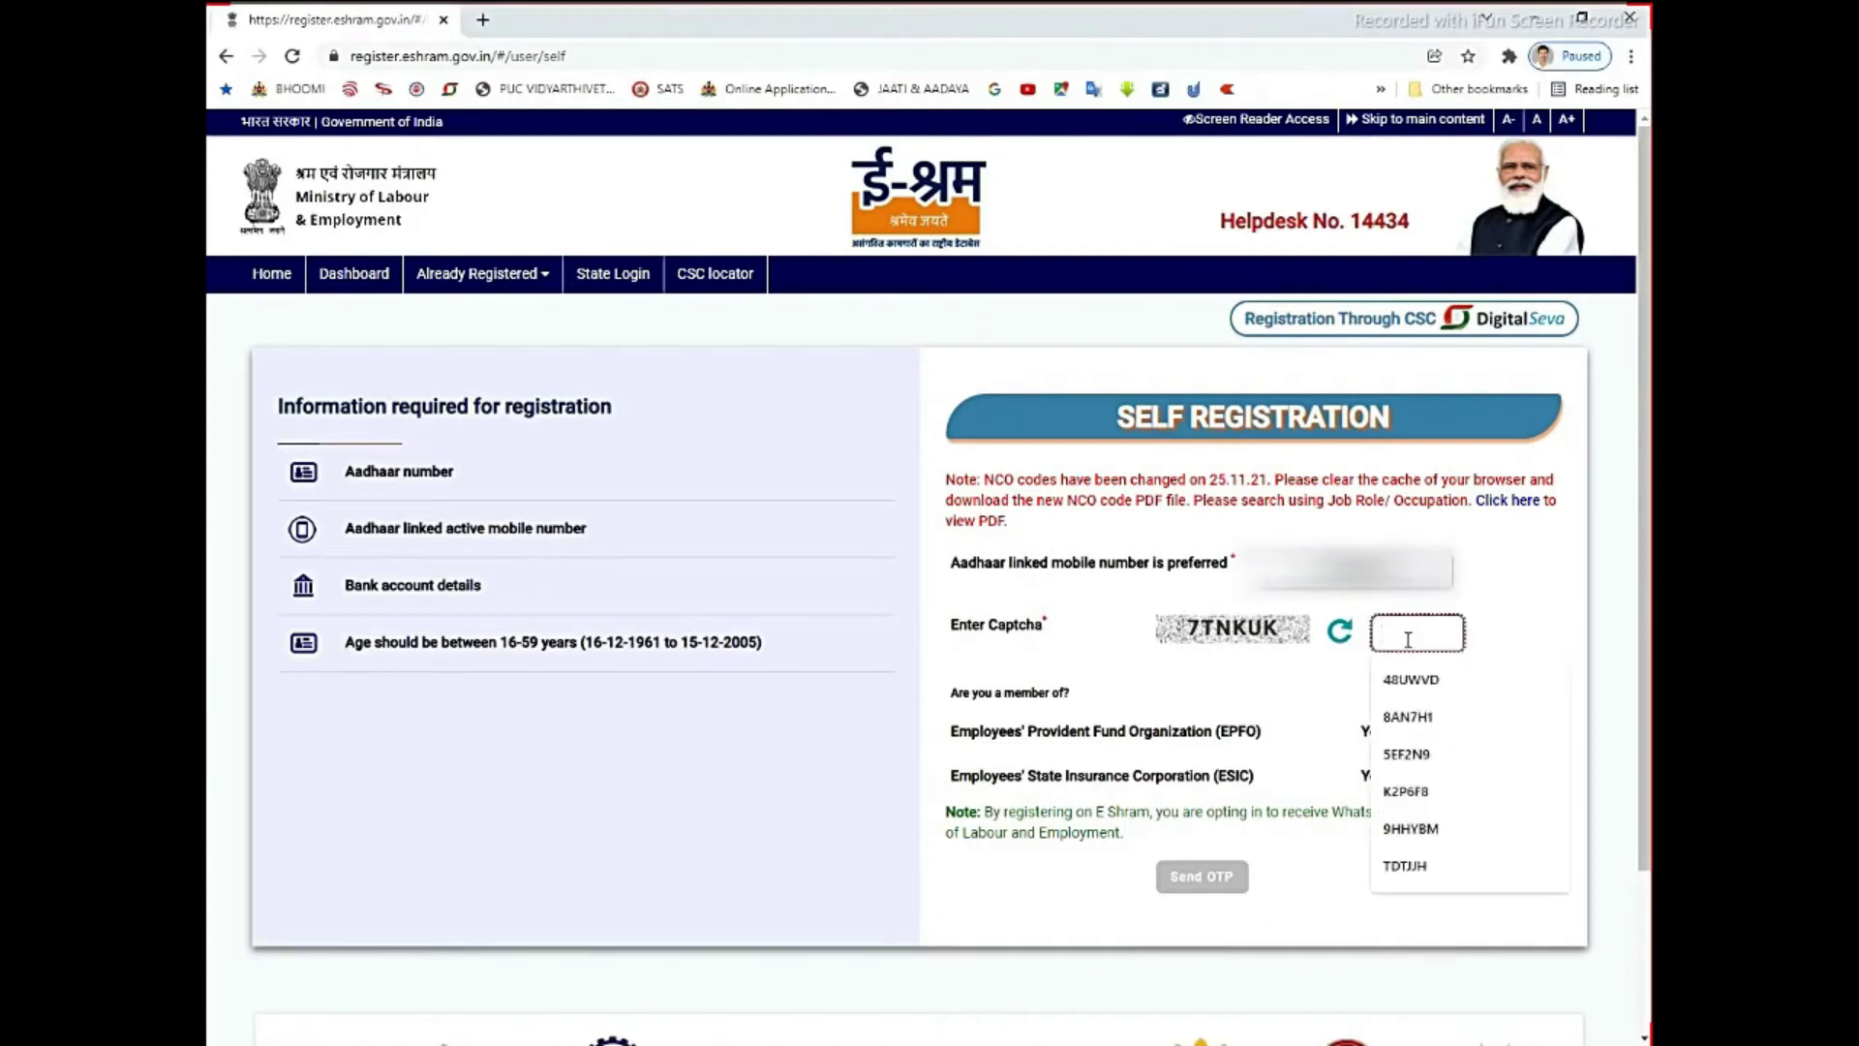
Step: Enter the captcha, request an OTP, and submit the received code to verify the mobile number
{"action": "type", "text": "7T"}
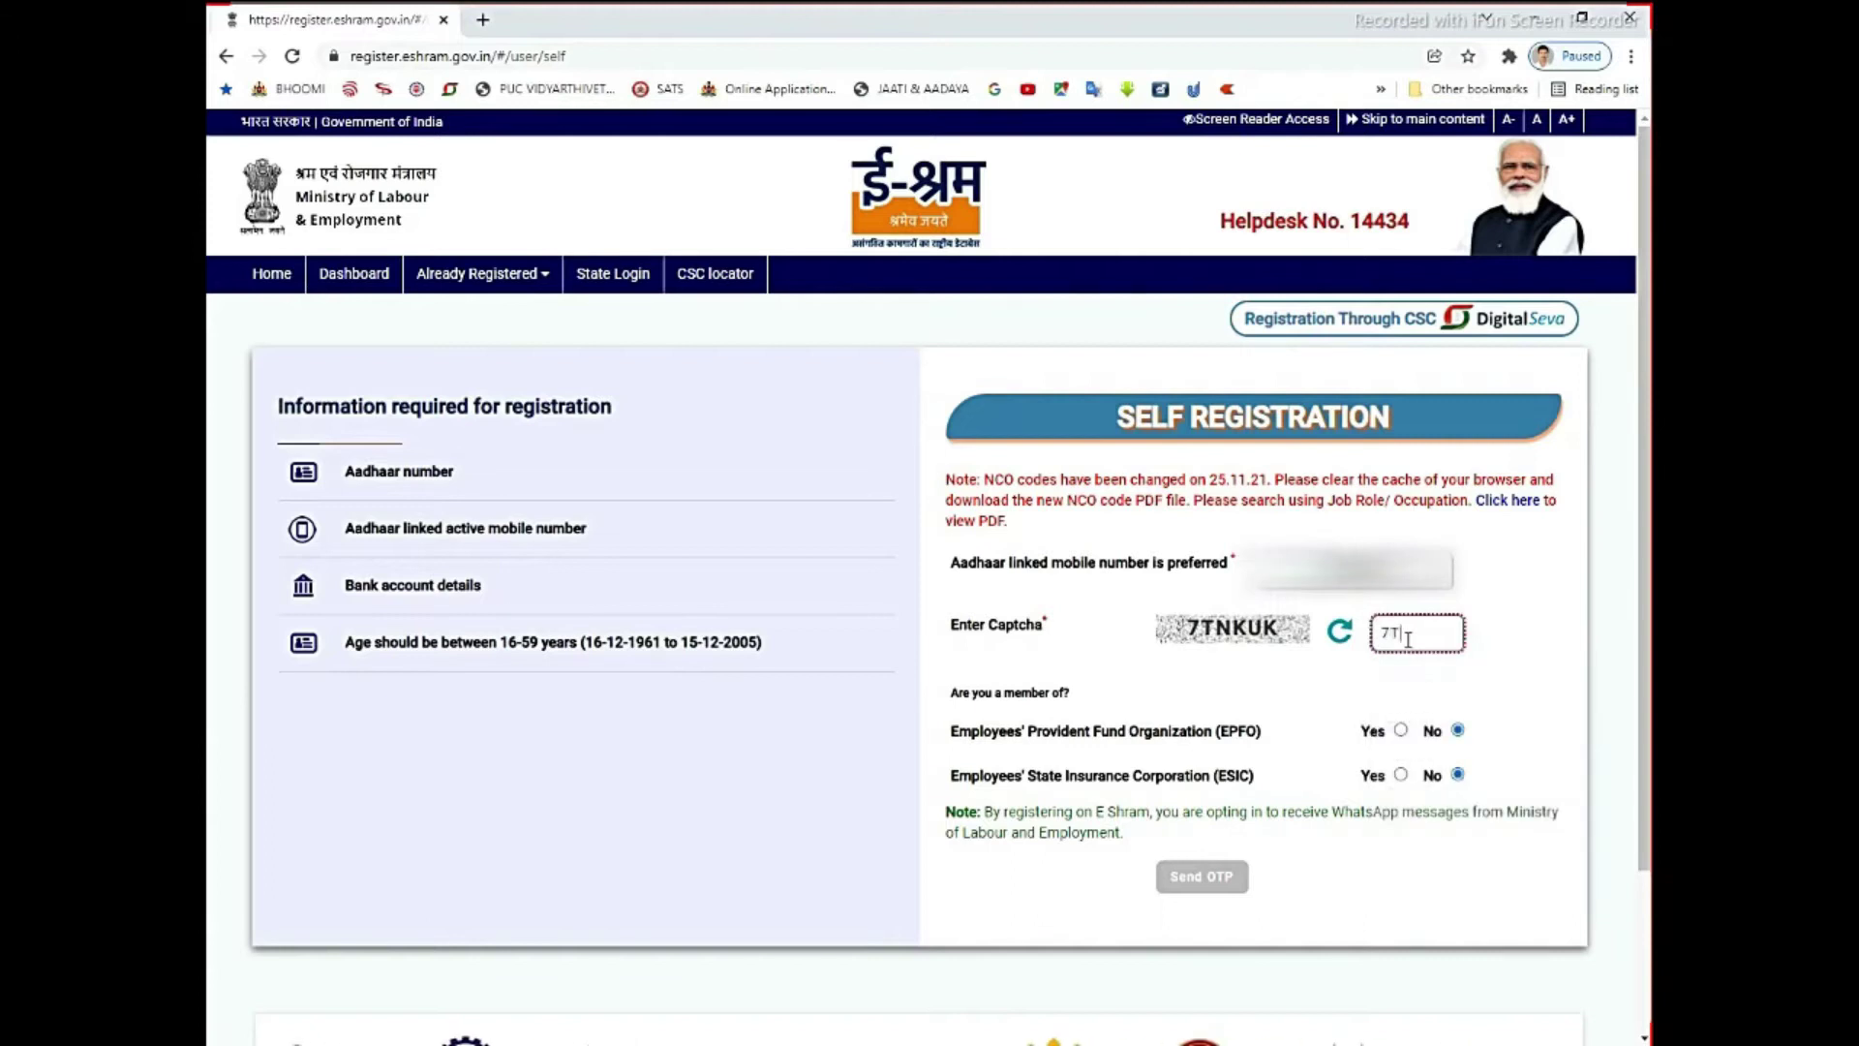
{"action": "type", "text": "NKUK"}
{"action": "left_click", "coordinate": [1199, 877]}
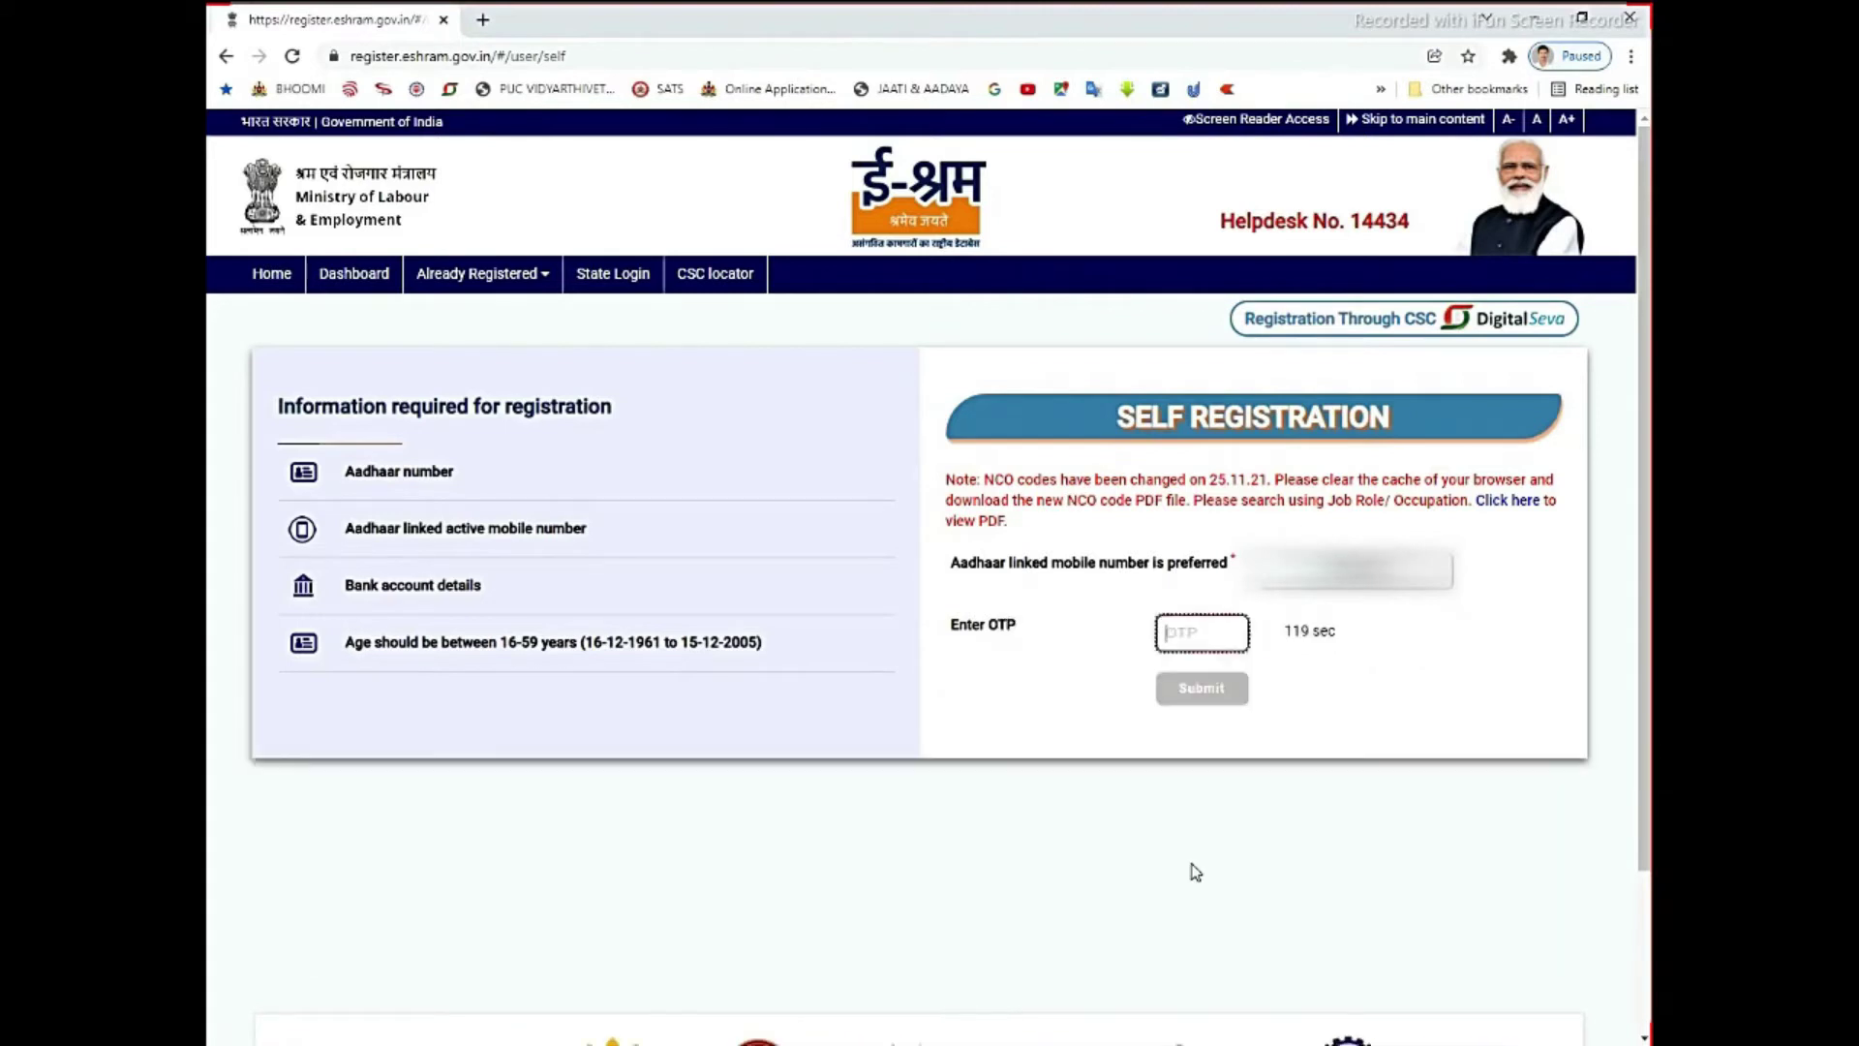
{"action": "left_click", "coordinate": [1210, 619]}
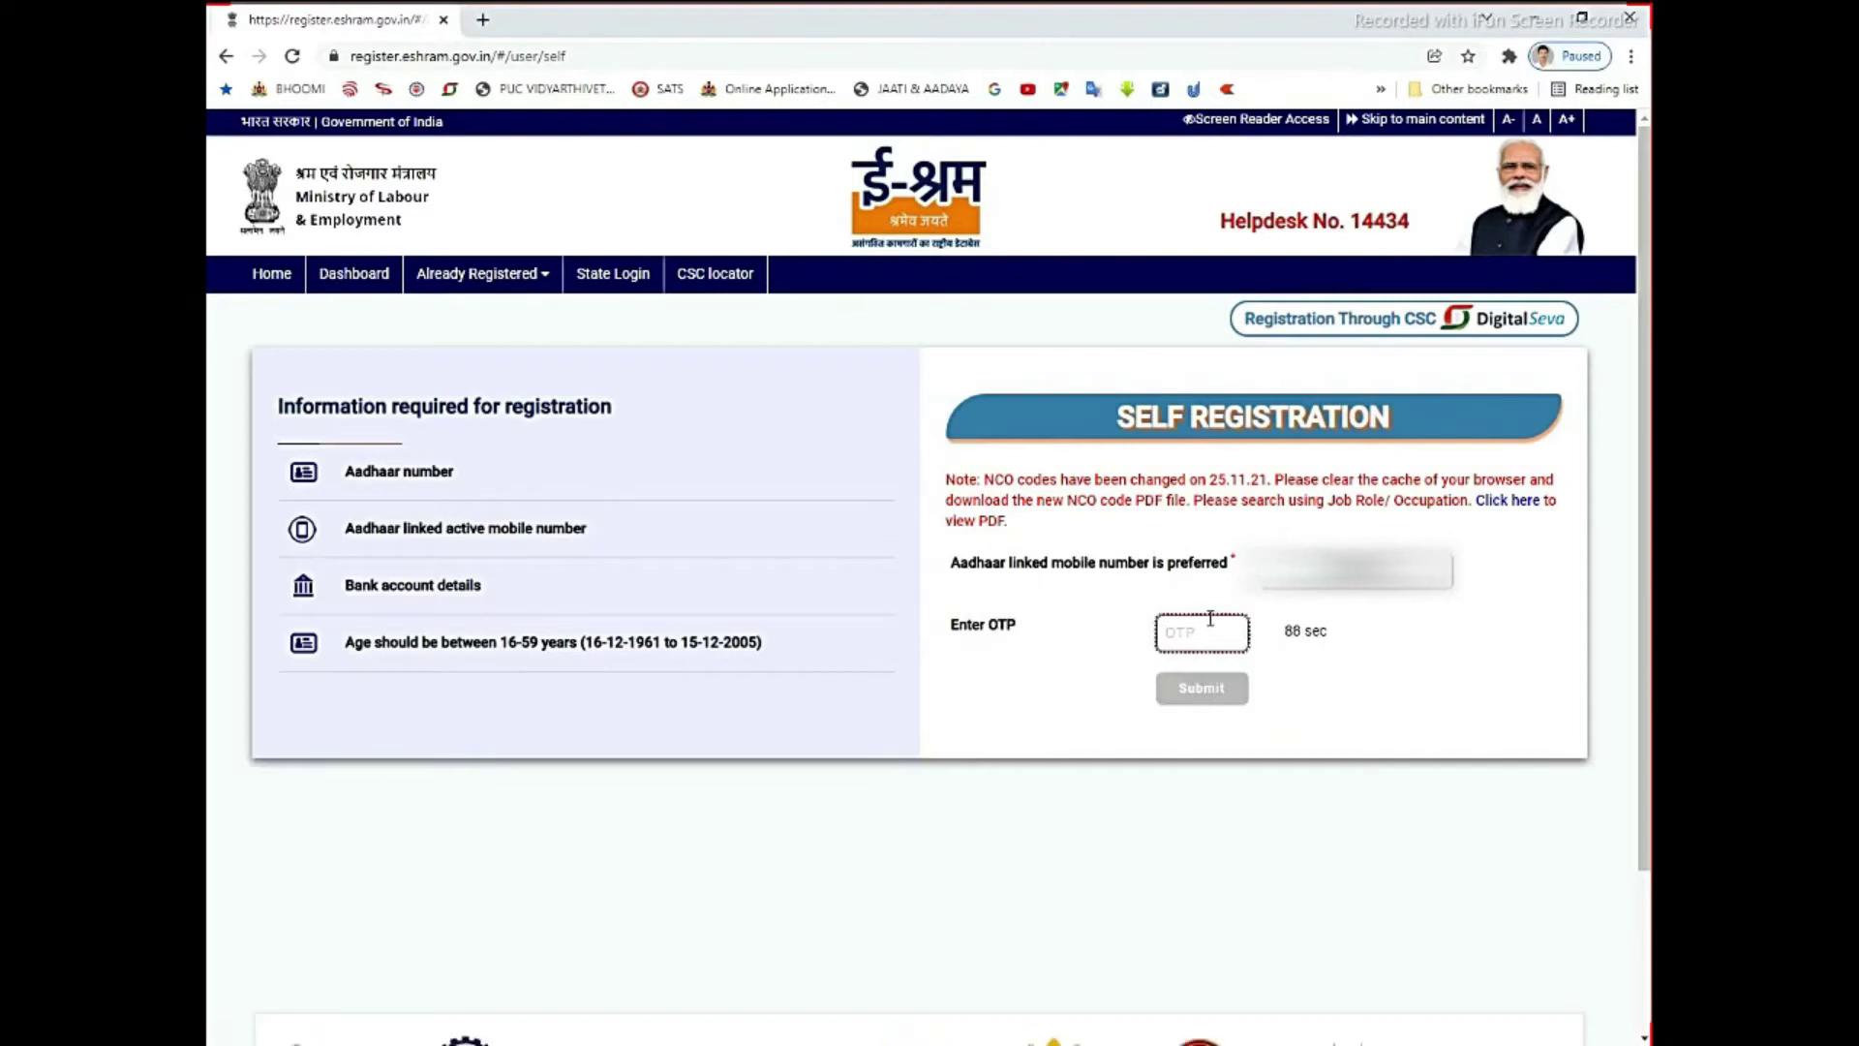
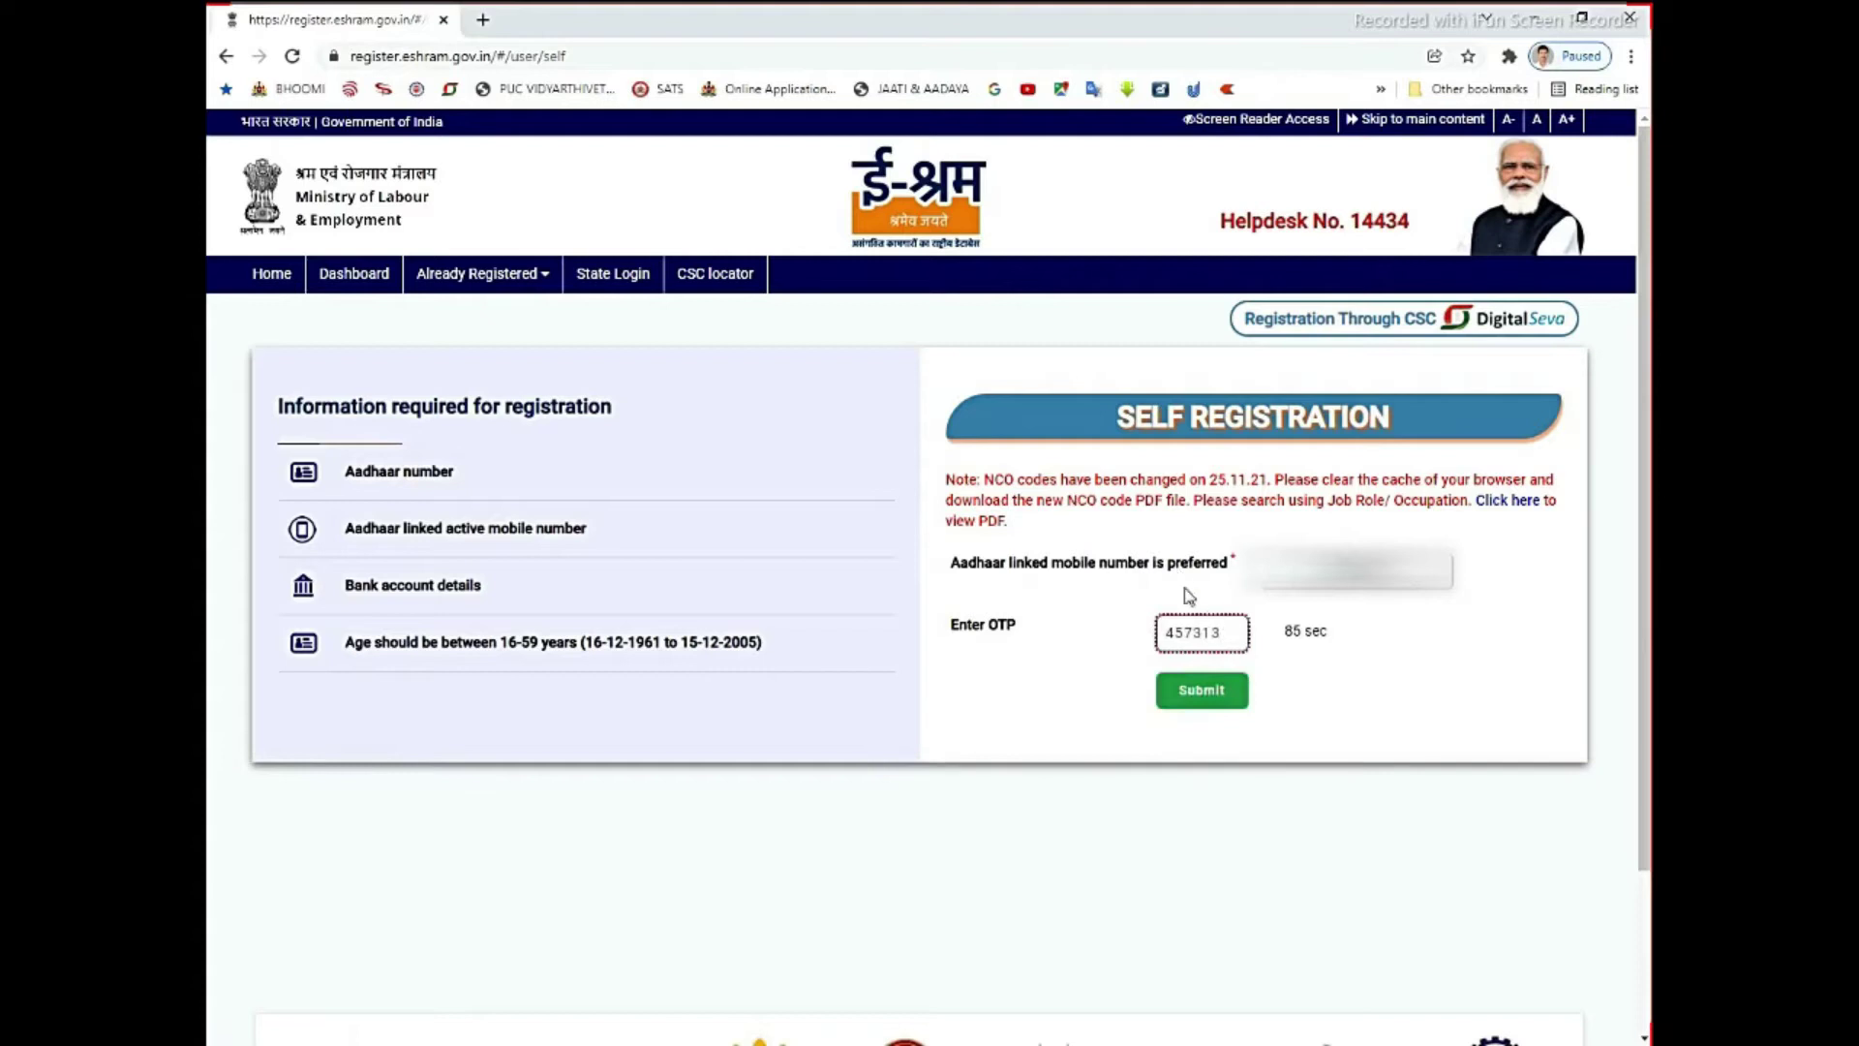
{"action": "left_click", "coordinate": [1218, 686]}
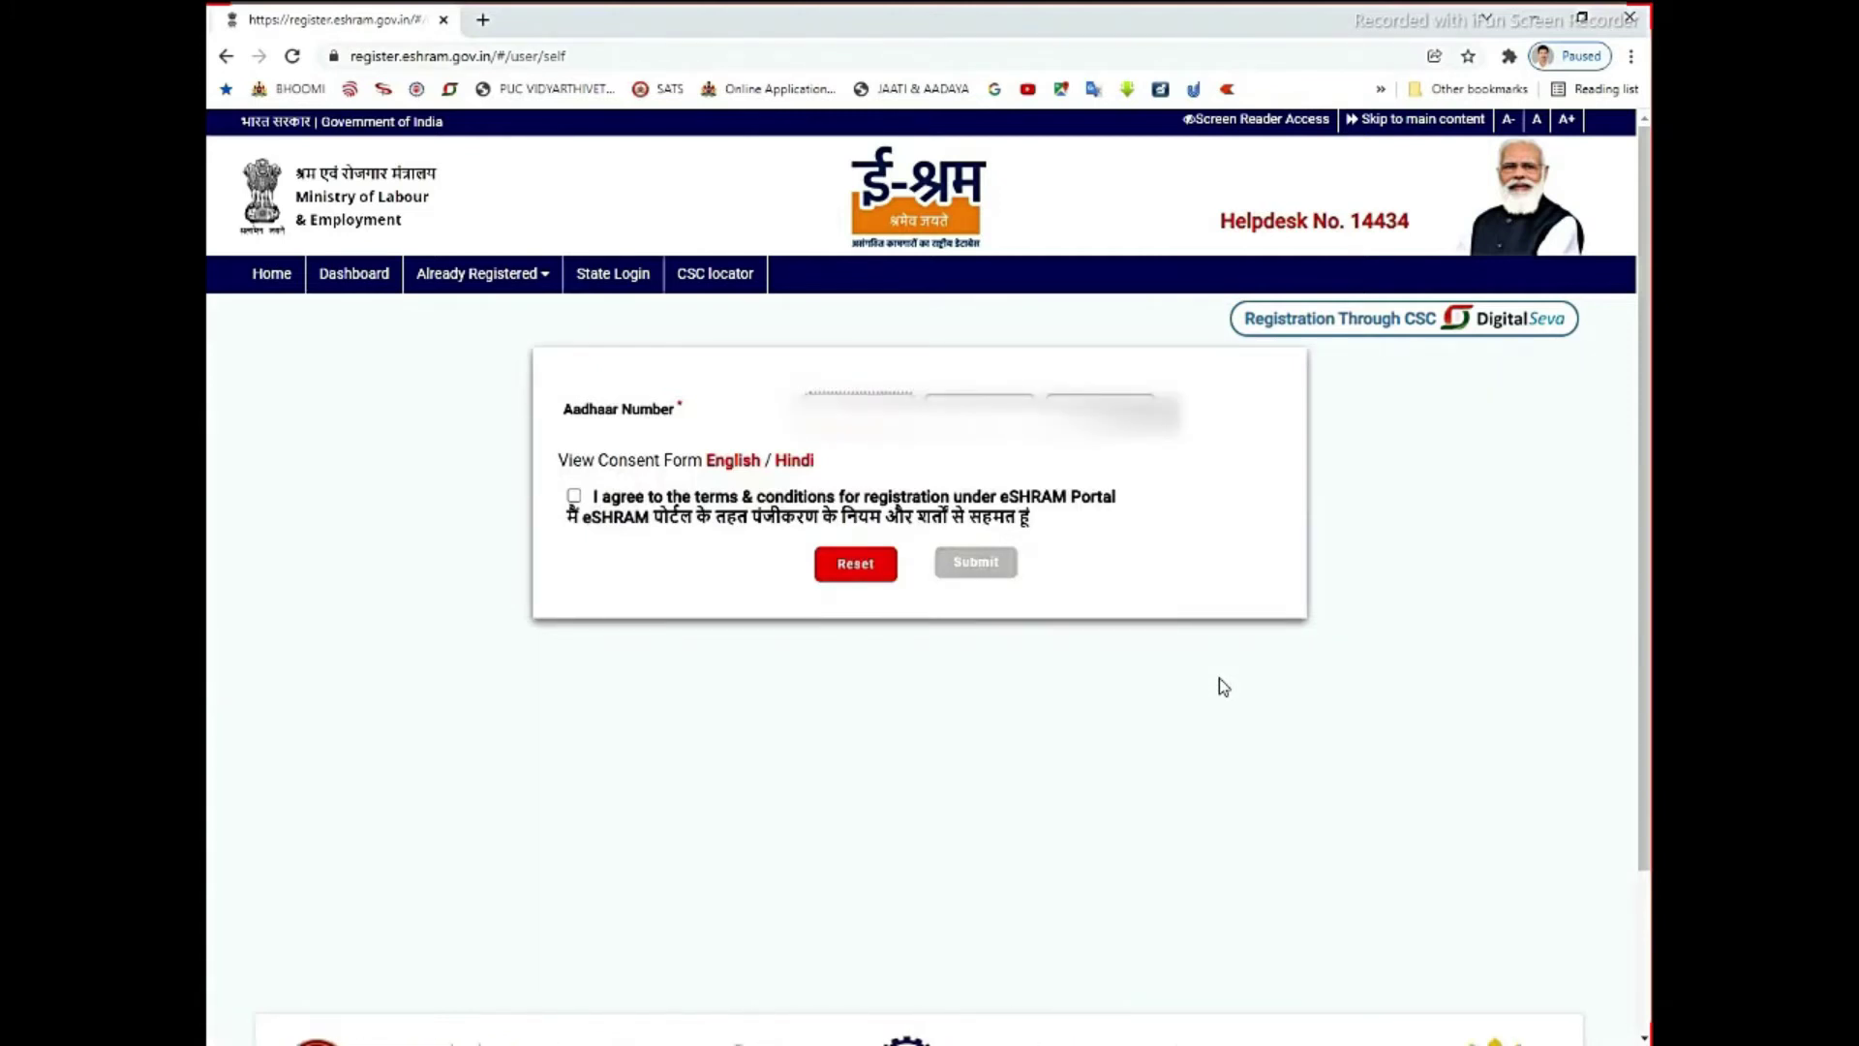
Step: Enter the three-part Aadhaar number, accept the eSHRAM registration terms and submit
{"action": "key", "text": "Tab"}
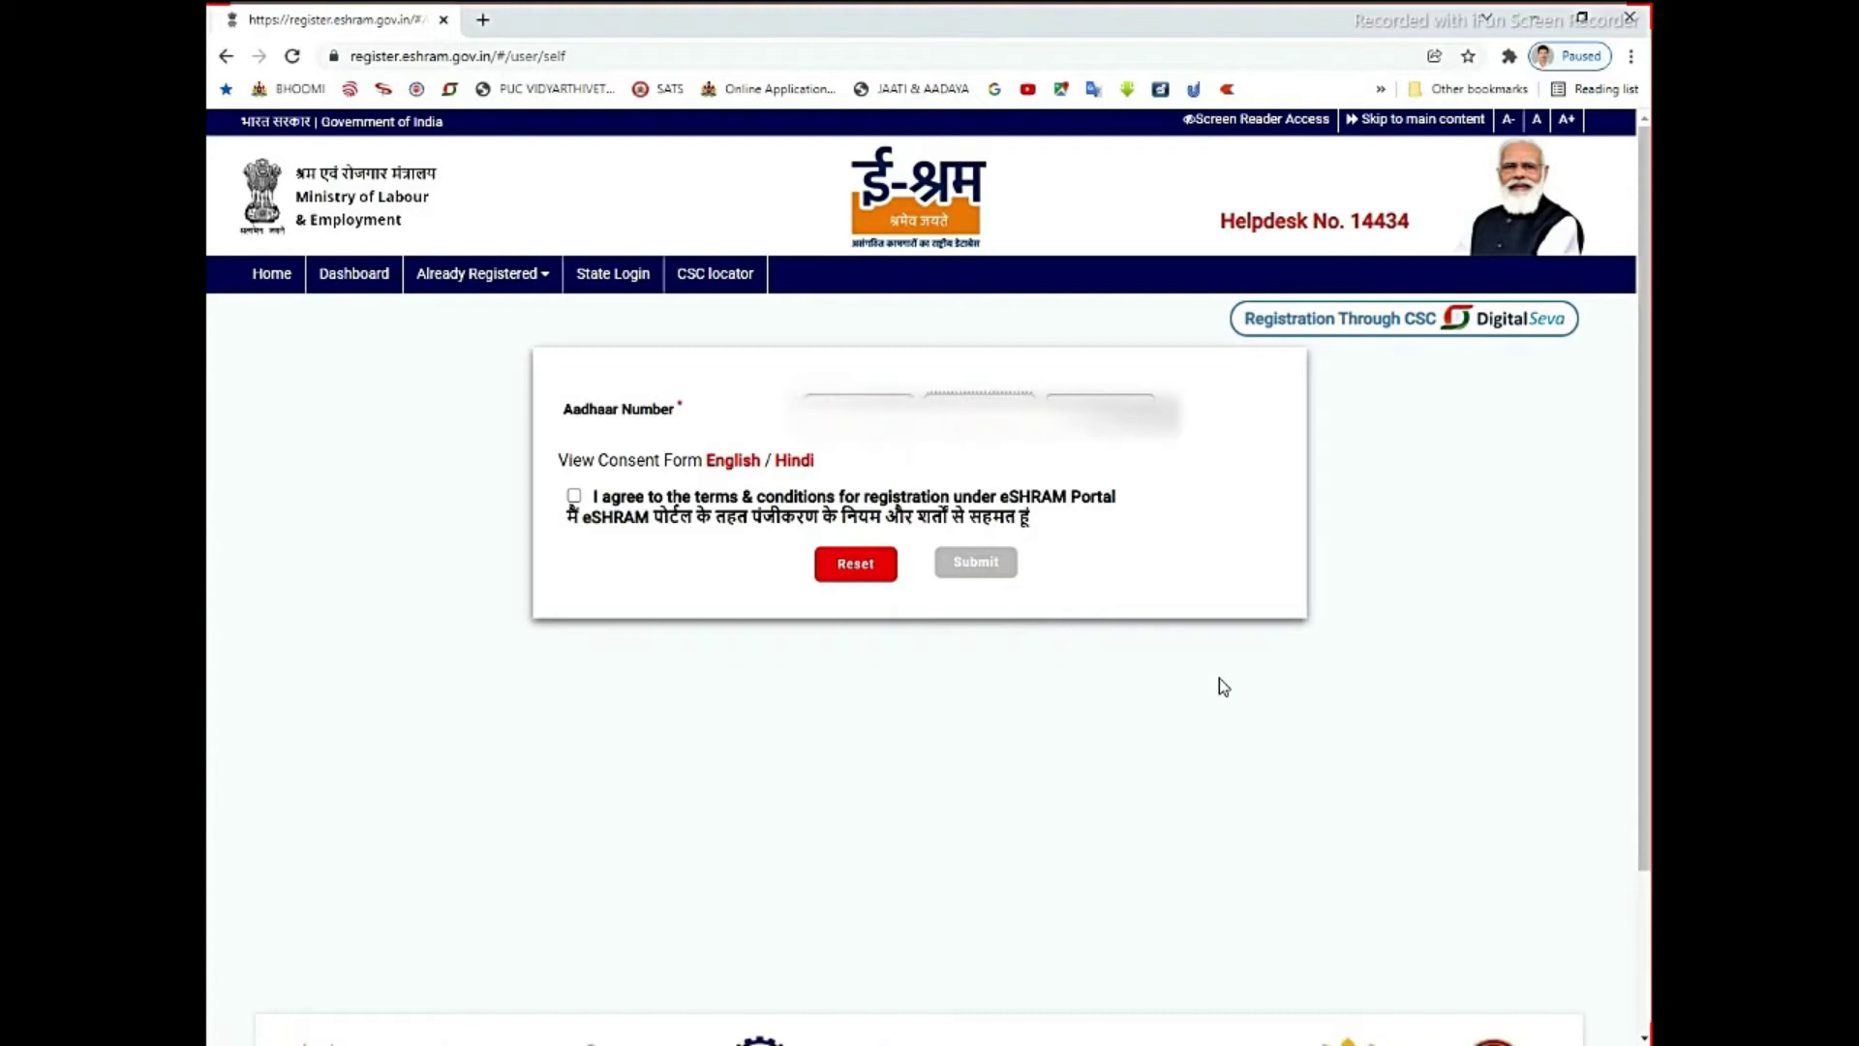
{"action": "key", "text": "Tab"}
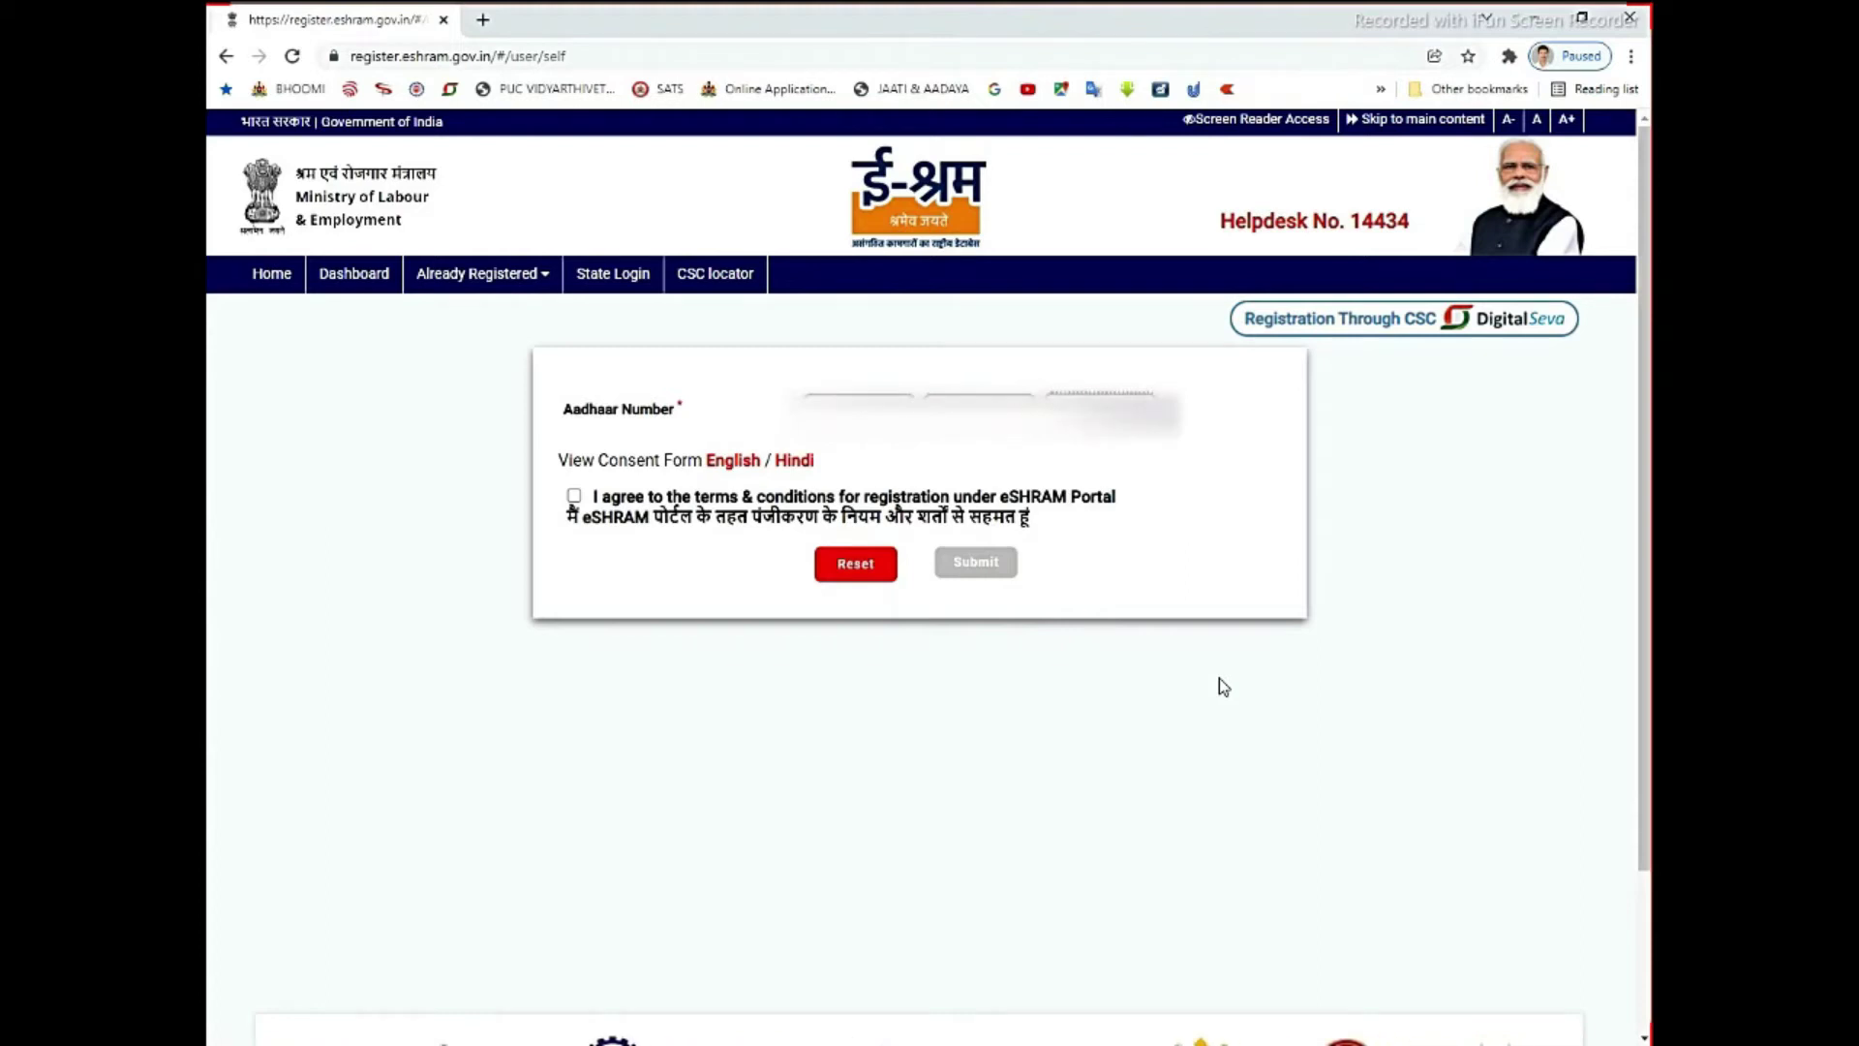
{"action": "key", "text": "space"}
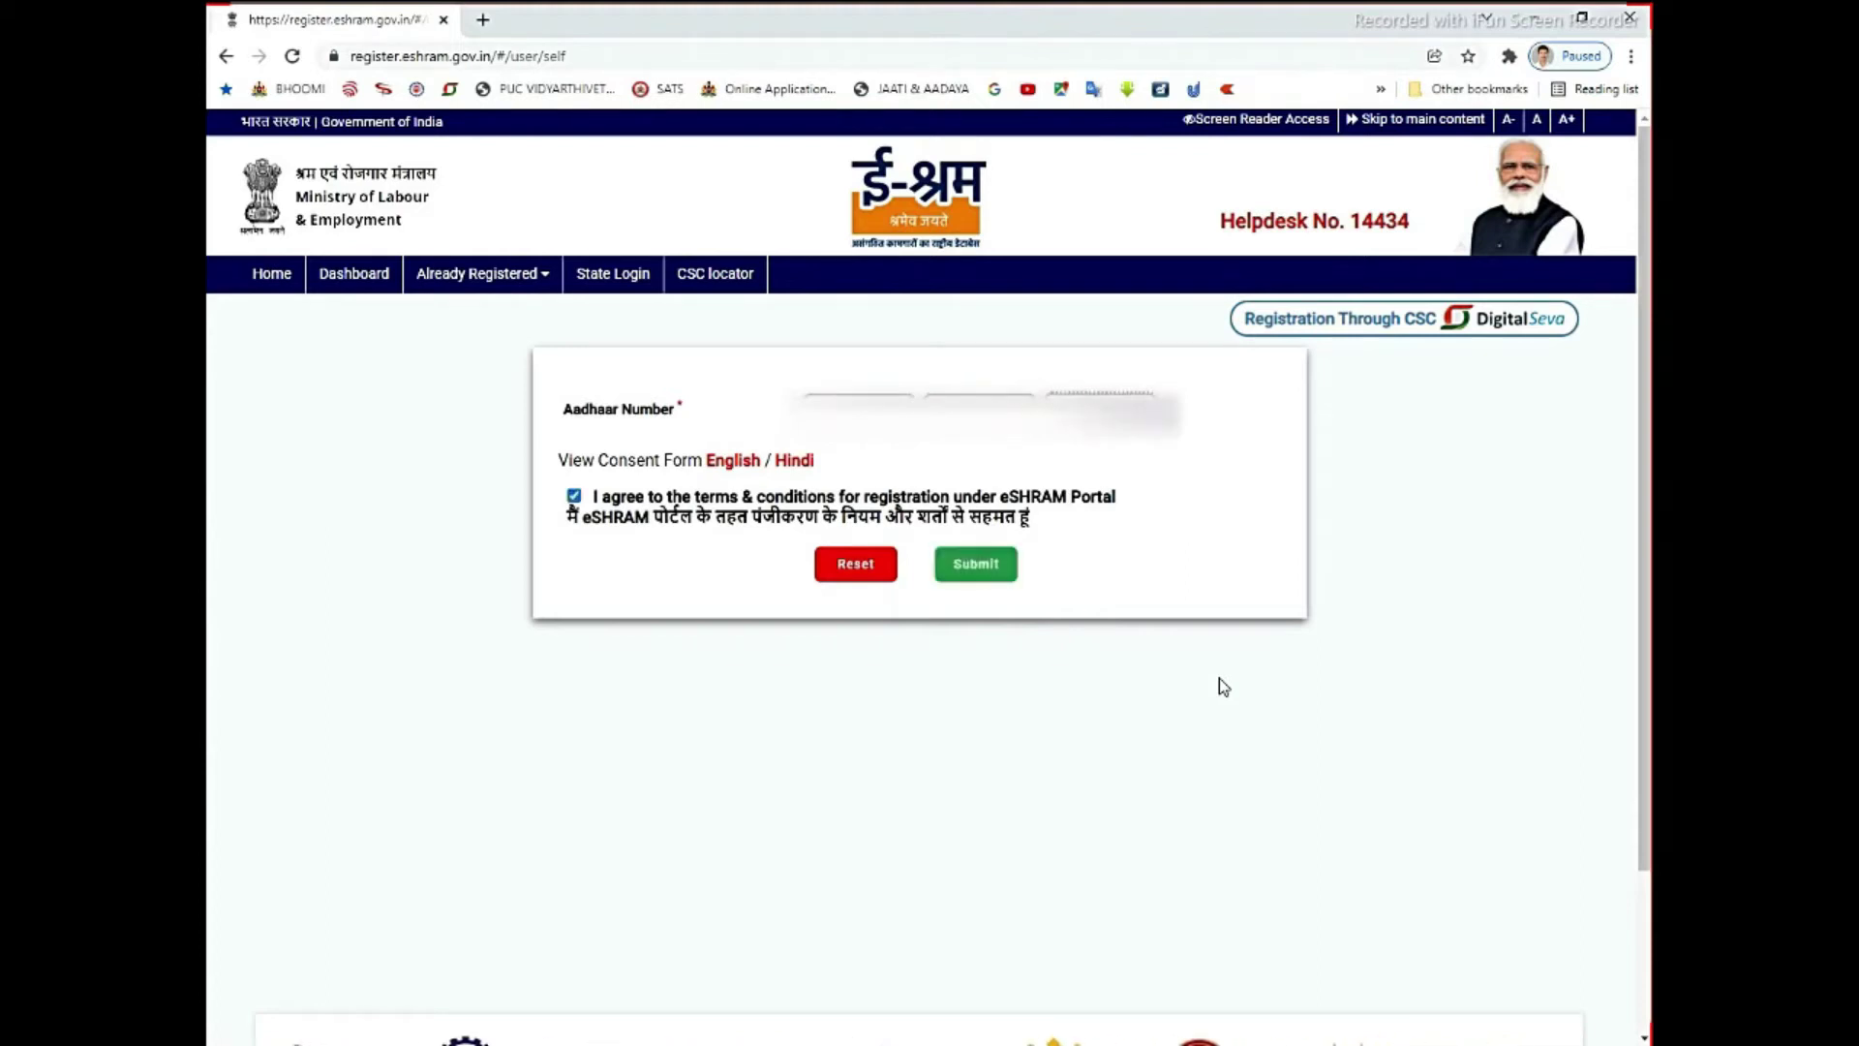
{"action": "left_click", "coordinate": [1002, 571]}
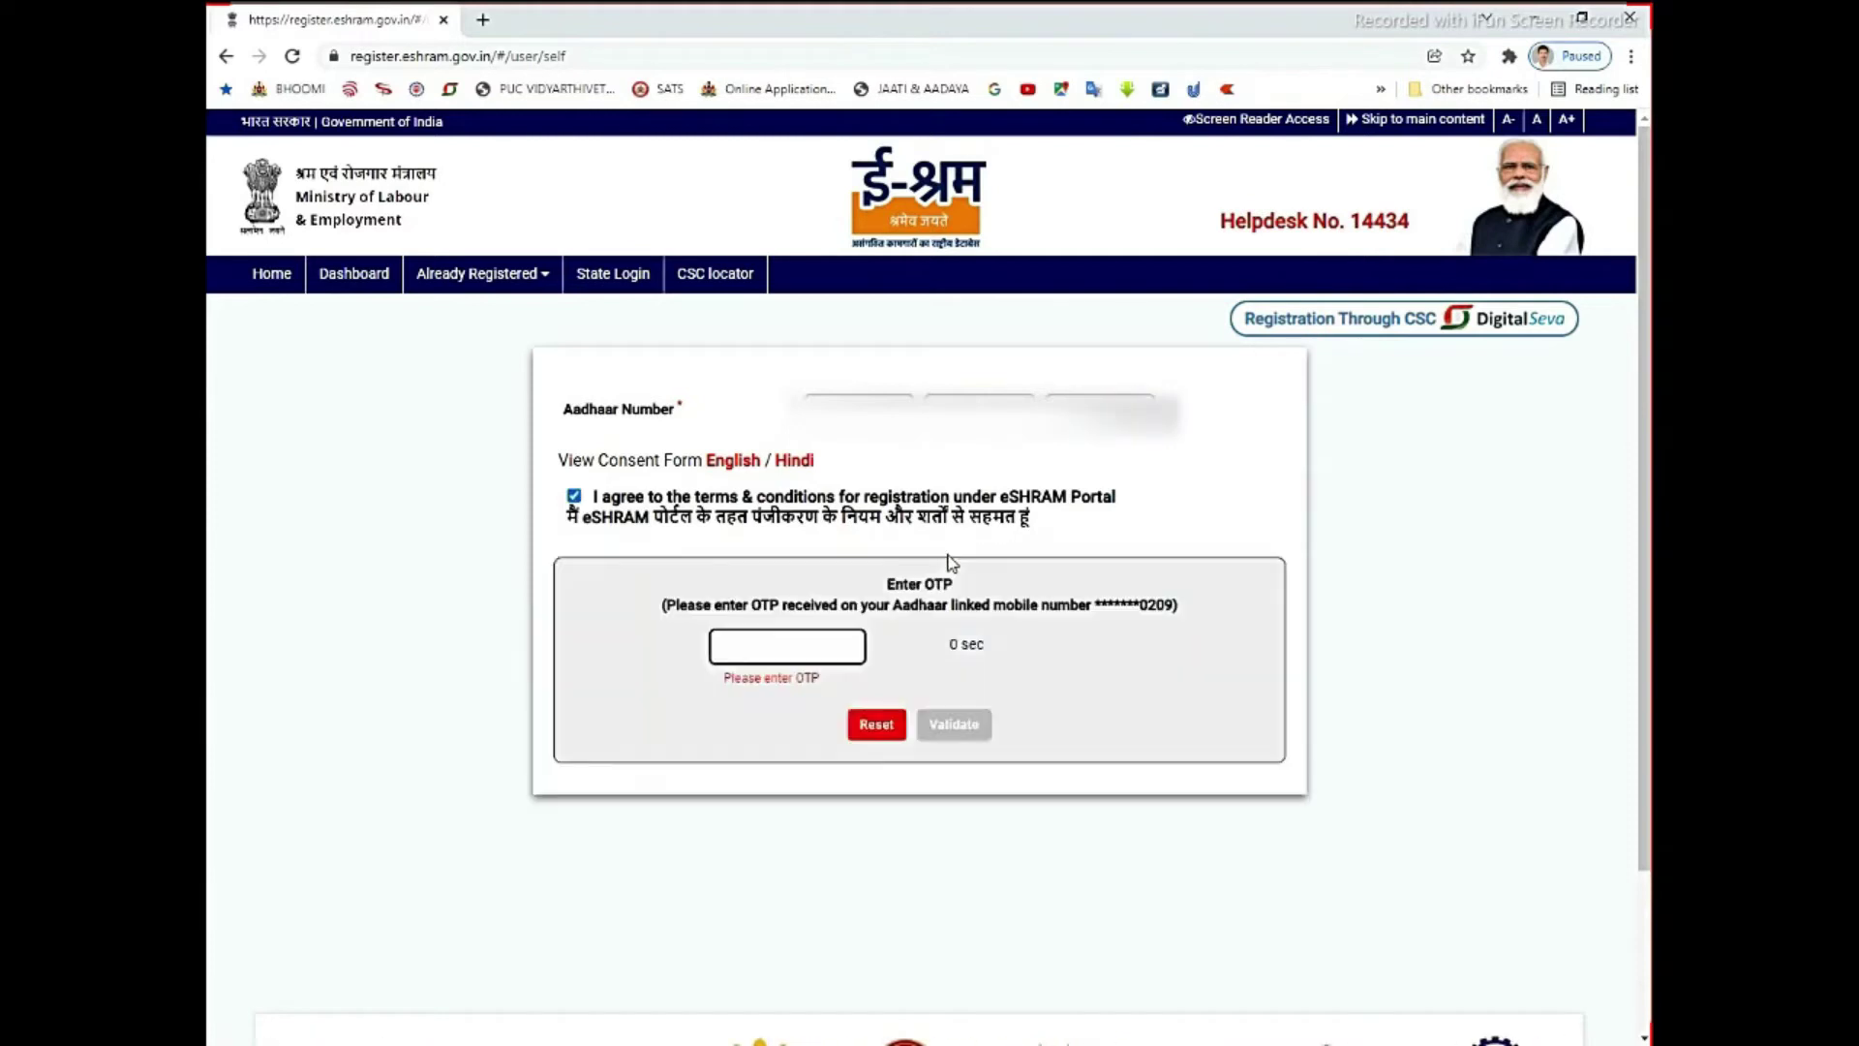
Step: Enter the Aadhaar OTP received and validate it
{"action": "left_click", "coordinate": [822, 644]}
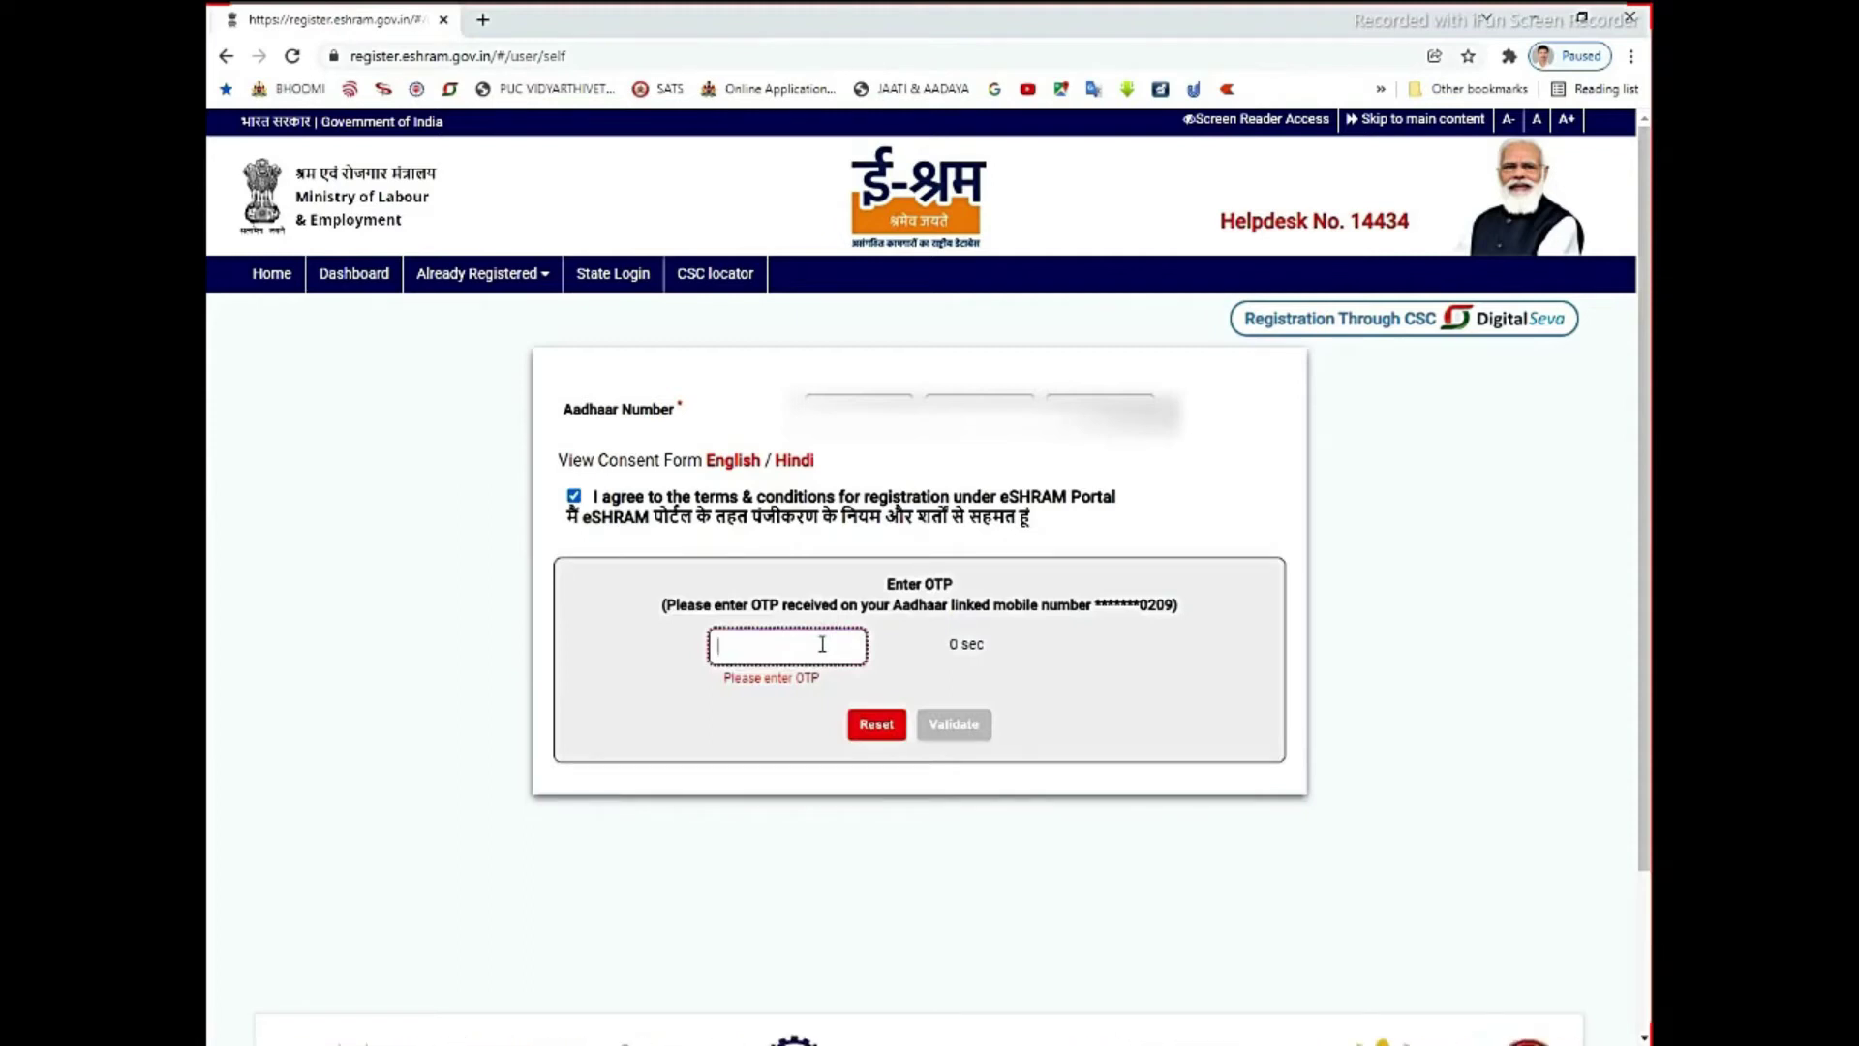
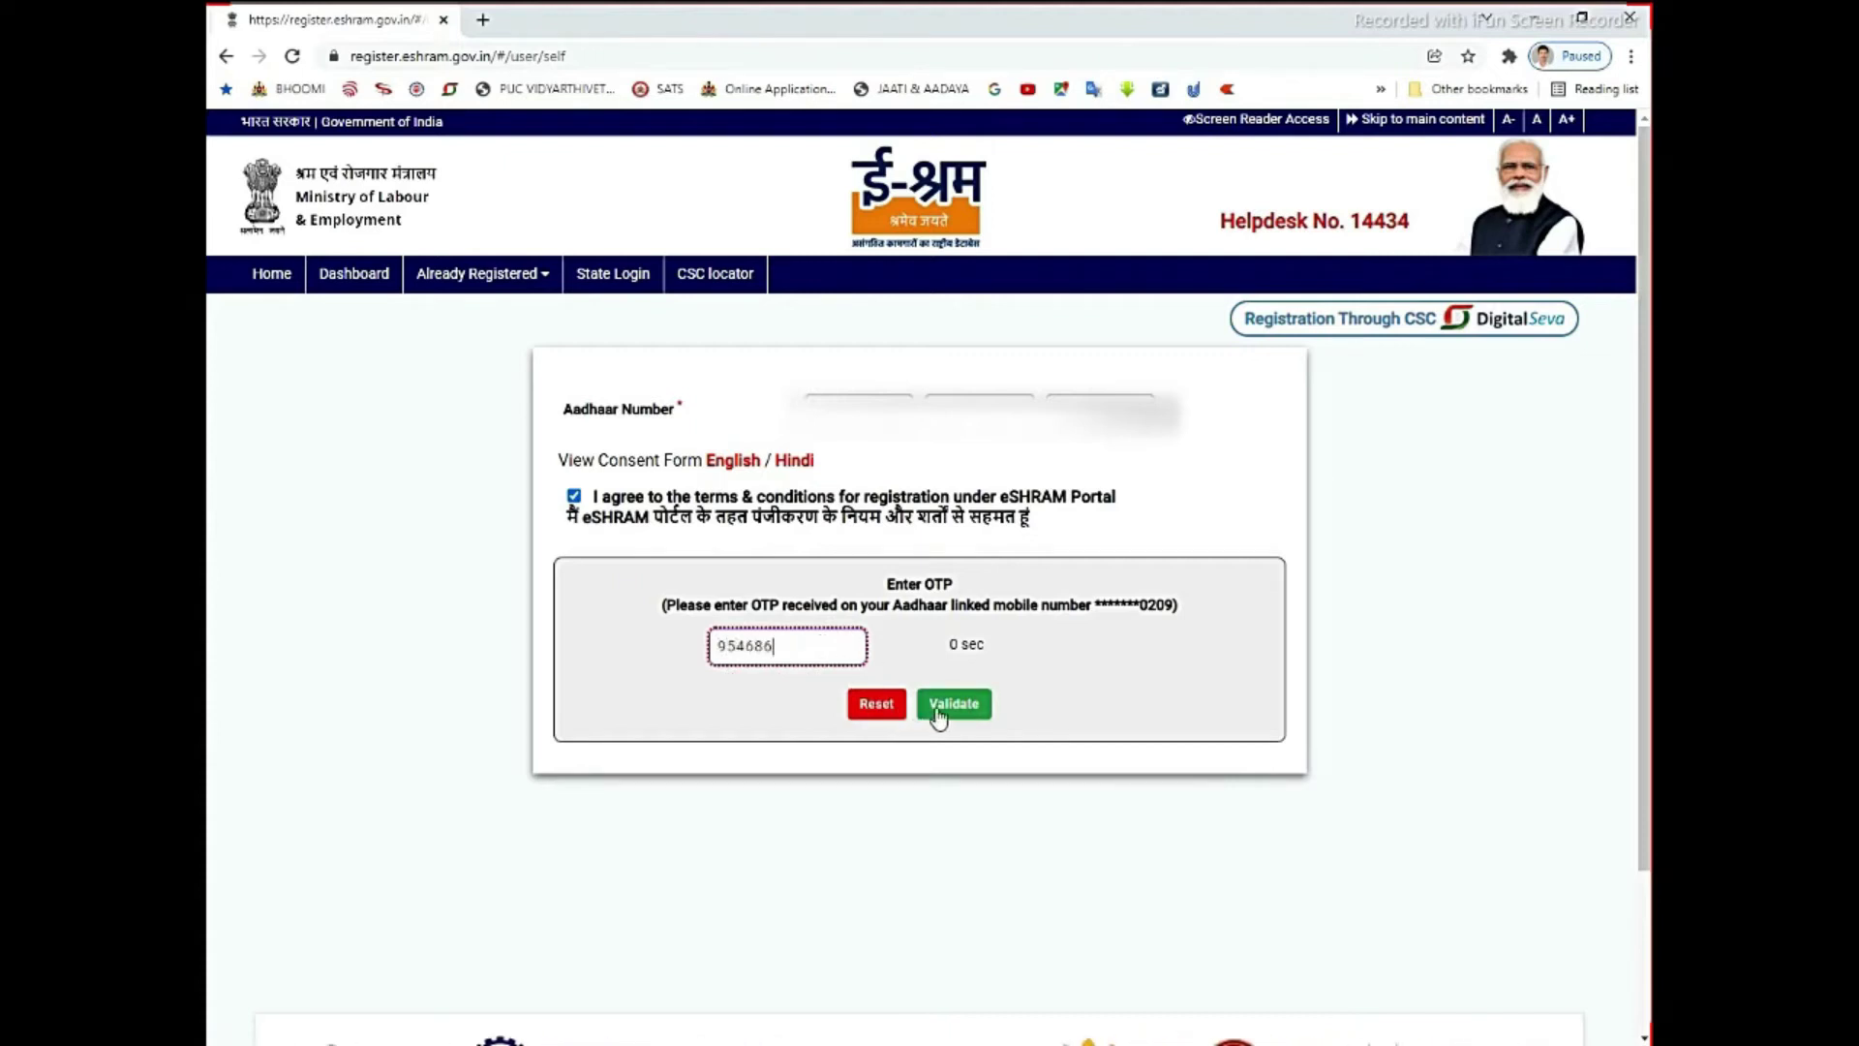
{"action": "left_click", "coordinate": [941, 706]}
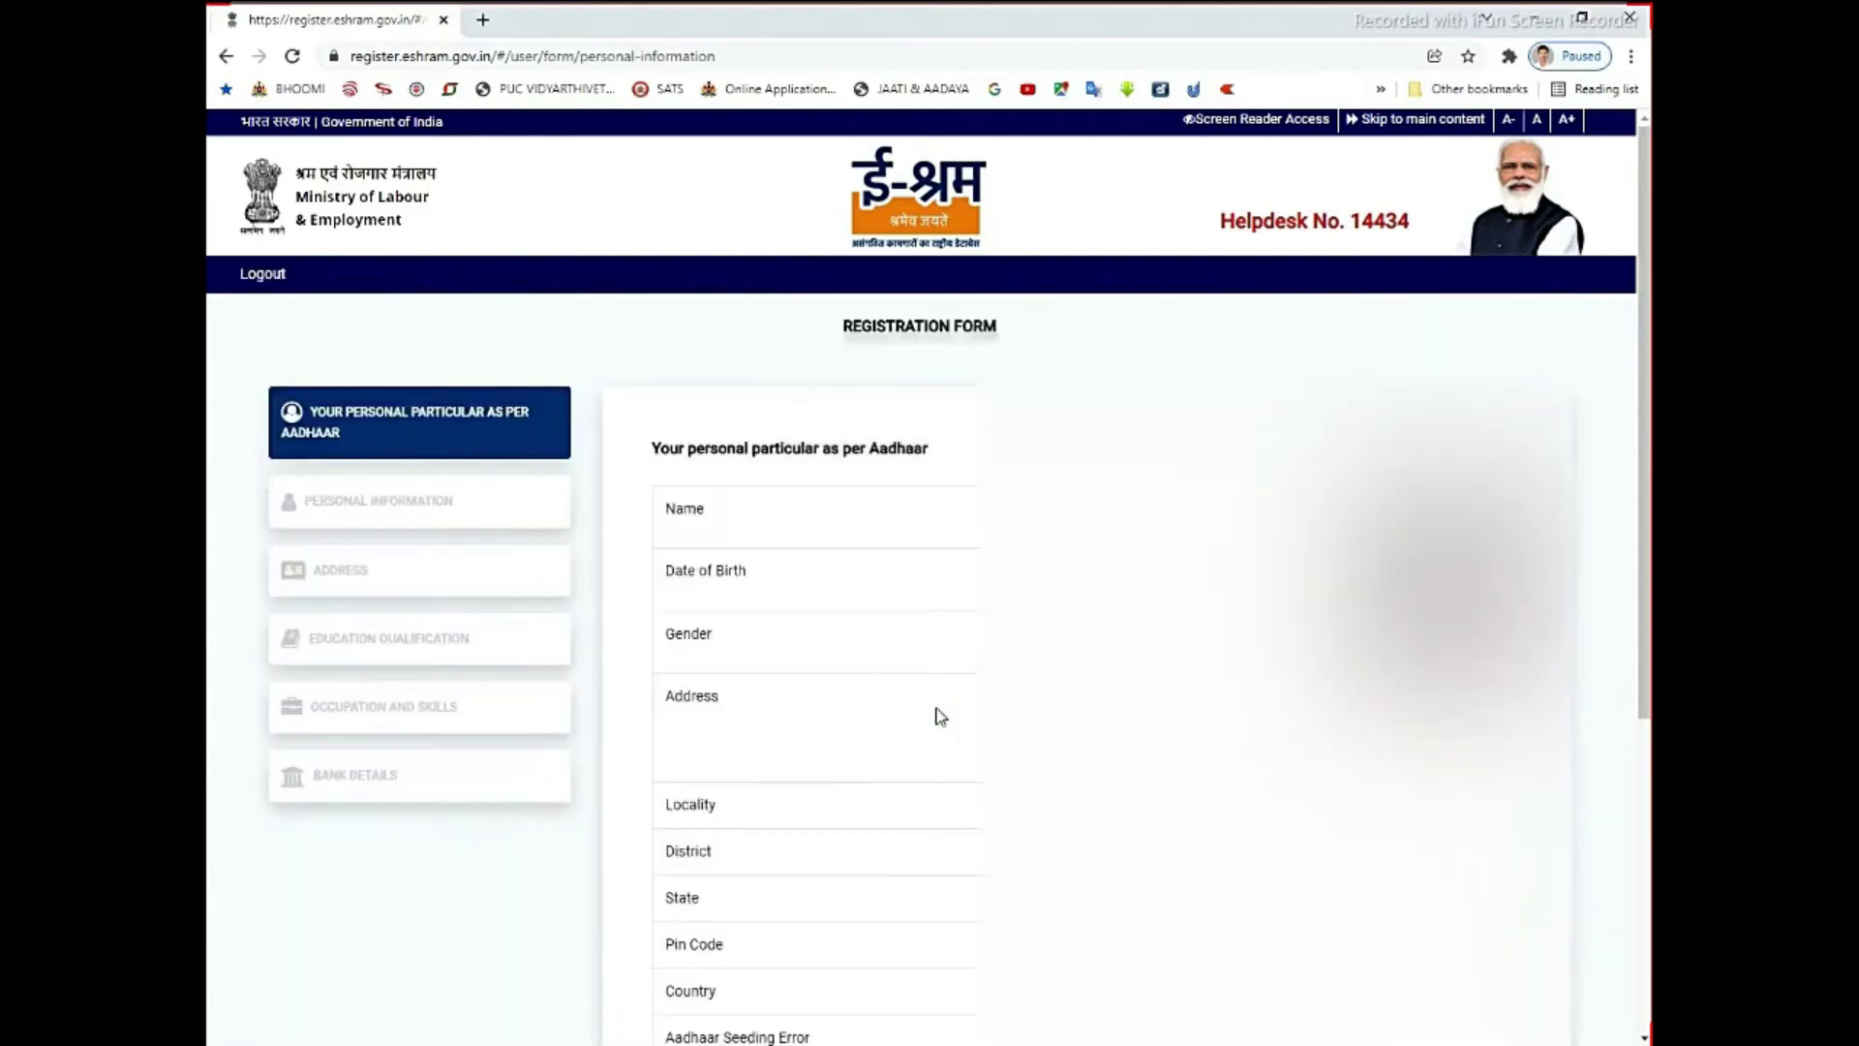
Step: Review the Aadhaar particulars and continue to enter the other details
{"action": "scroll", "coordinate": [949, 707], "scroll_direction": "down", "scroll_amount": 3}
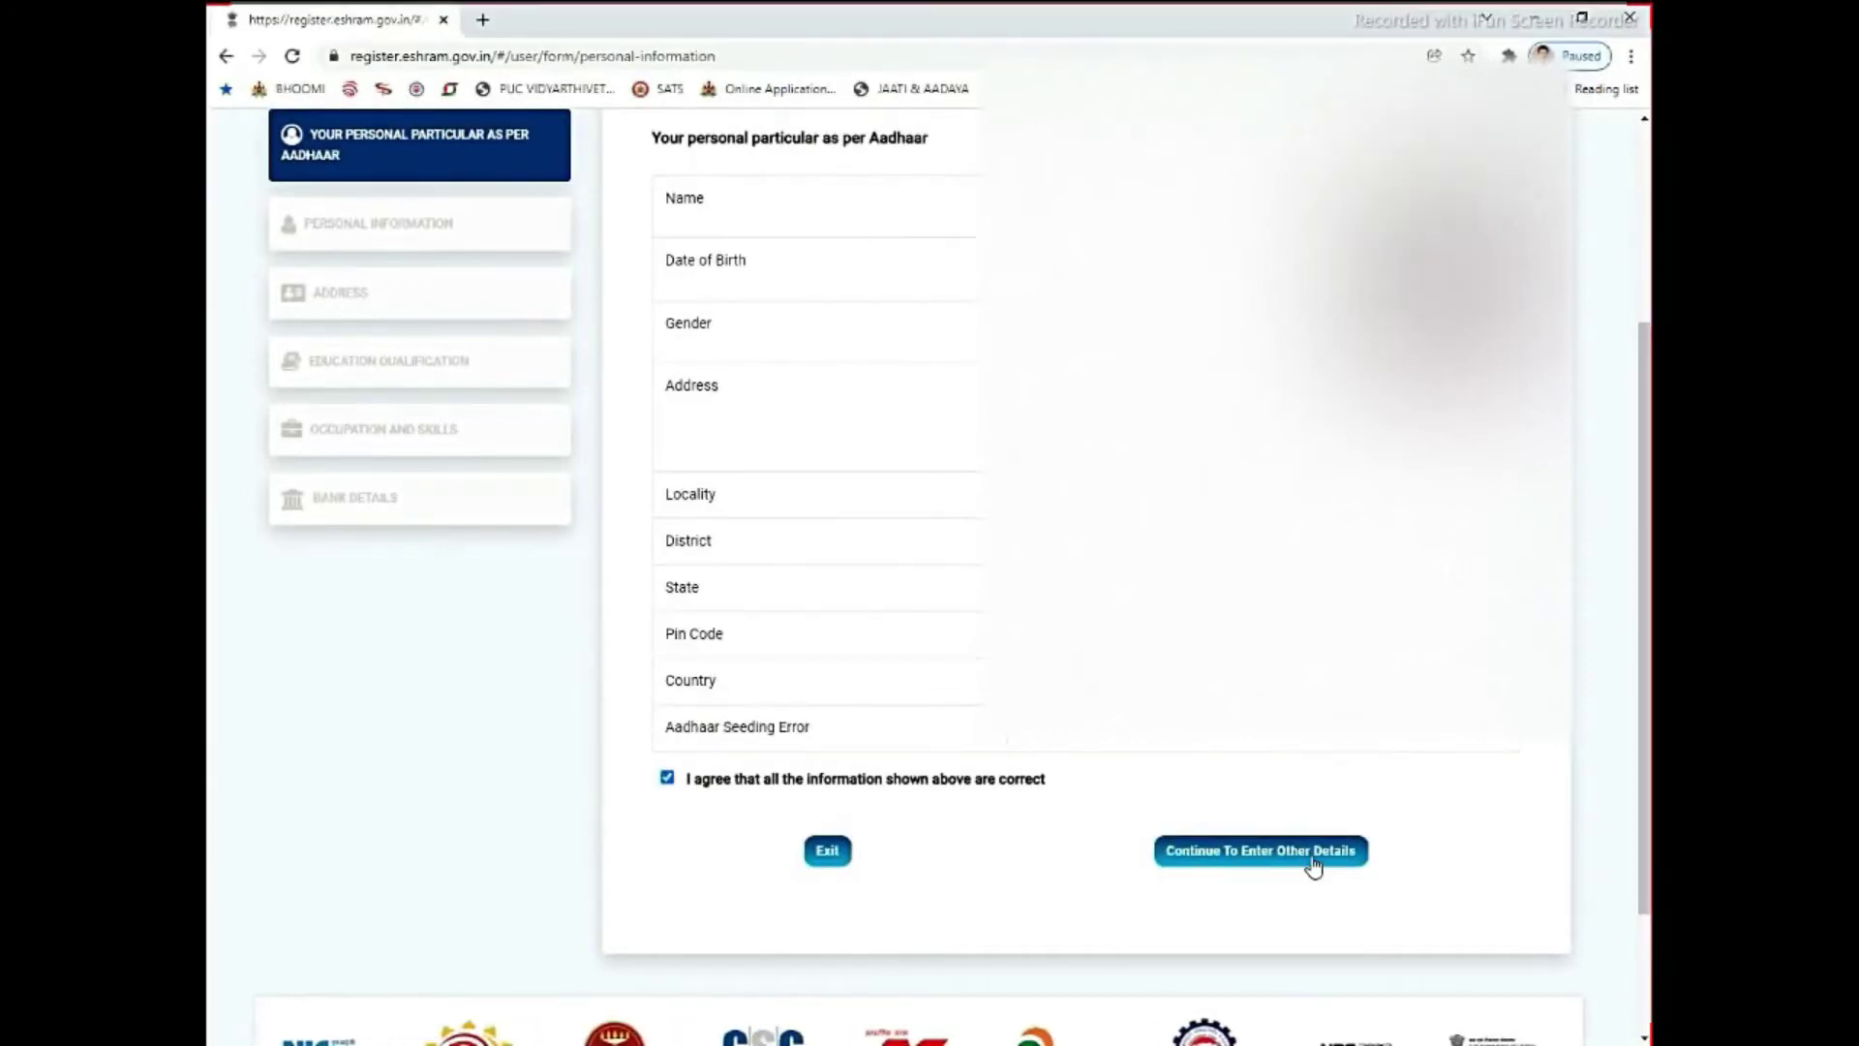
{"action": "left_click", "coordinate": [1313, 864]}
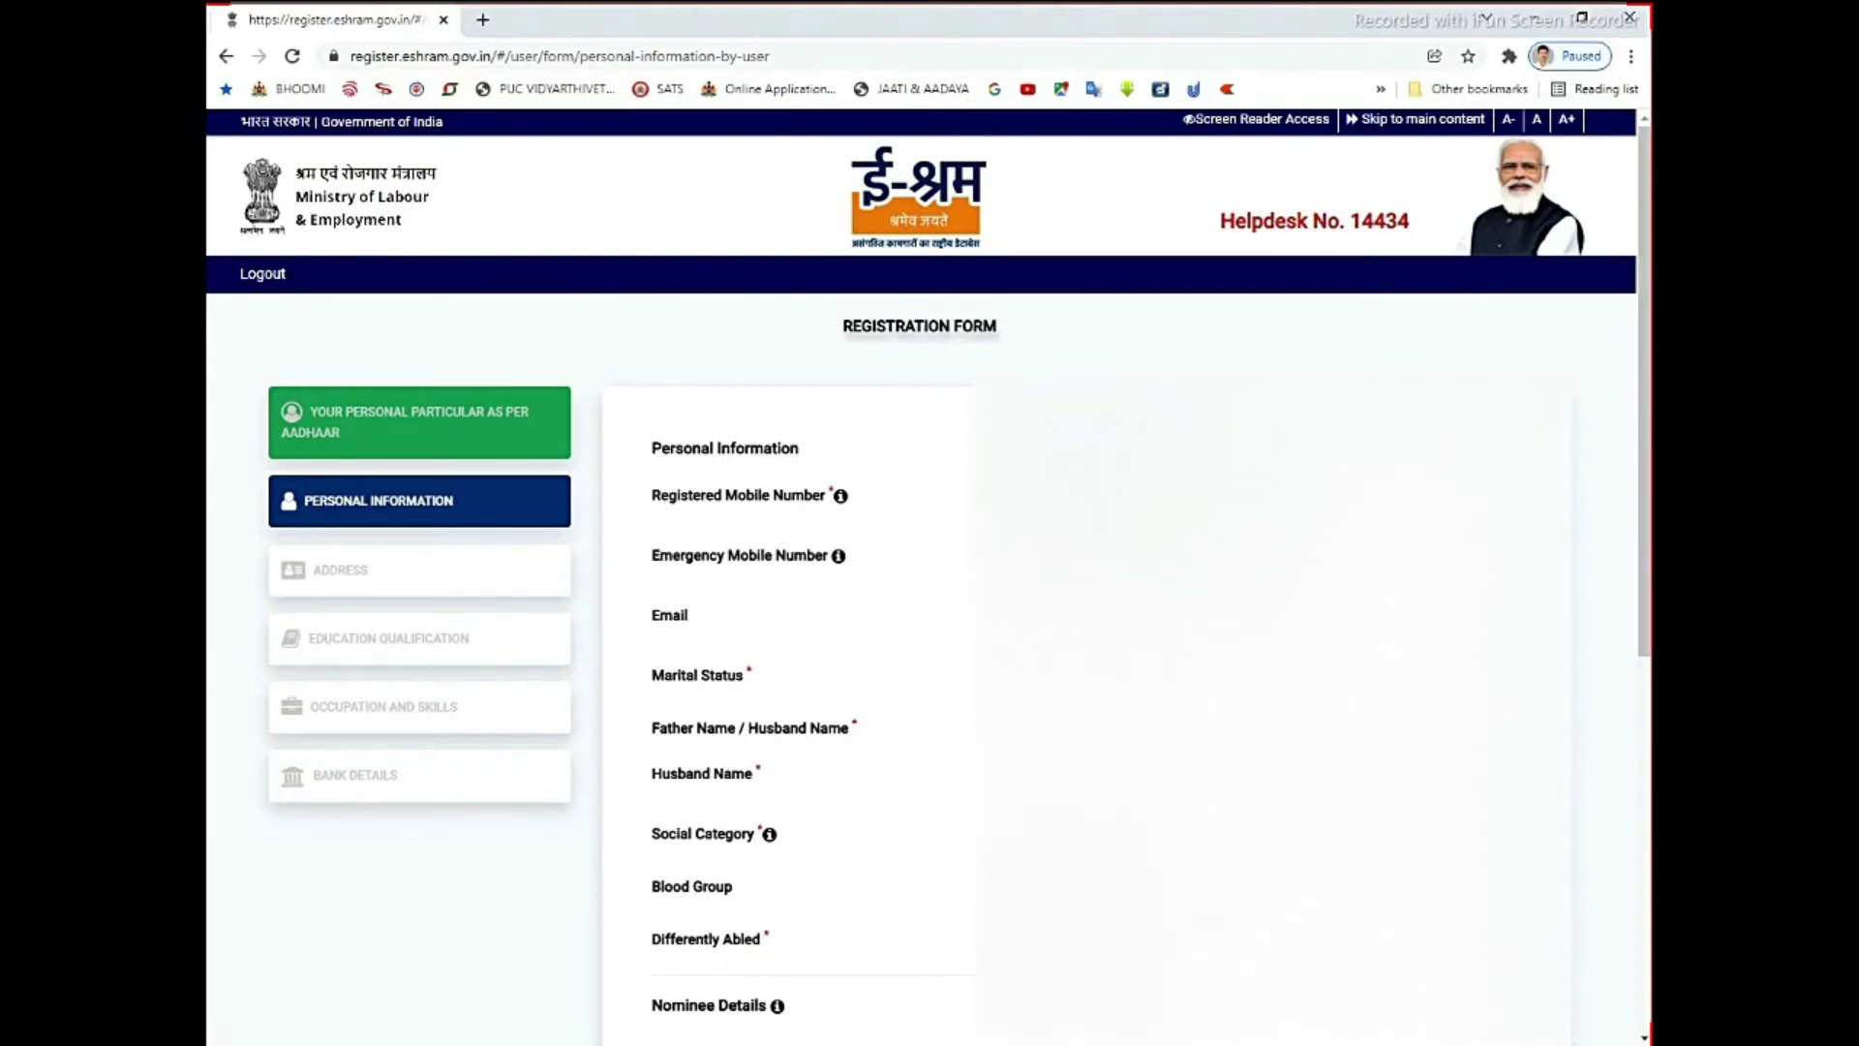
Step: Choose the nominee's gender and save the personal information to reach the Address section
{"action": "scroll", "coordinate": [929, 581], "scroll_direction": "down", "scroll_amount": 3}
{"action": "scroll", "coordinate": [789, 581], "scroll_direction": "down", "scroll_amount": 1}
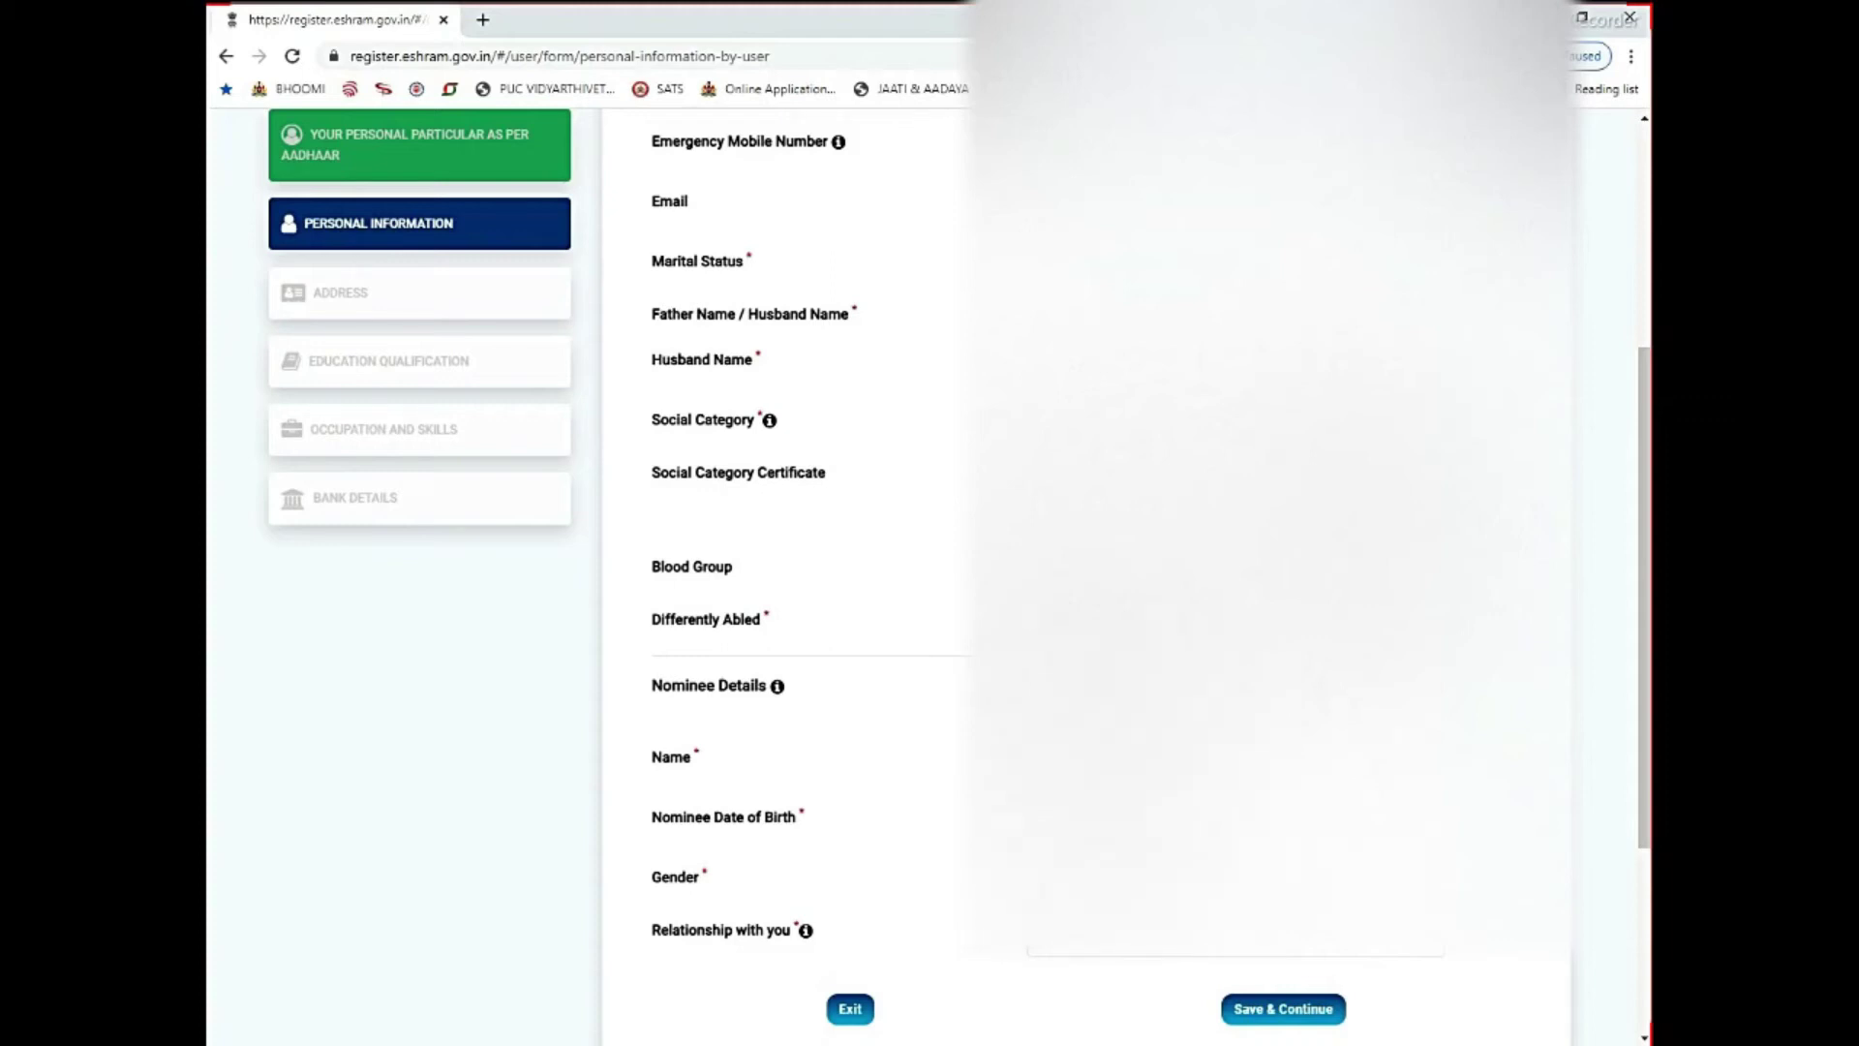
{"action": "left_click", "coordinate": [1248, 958]}
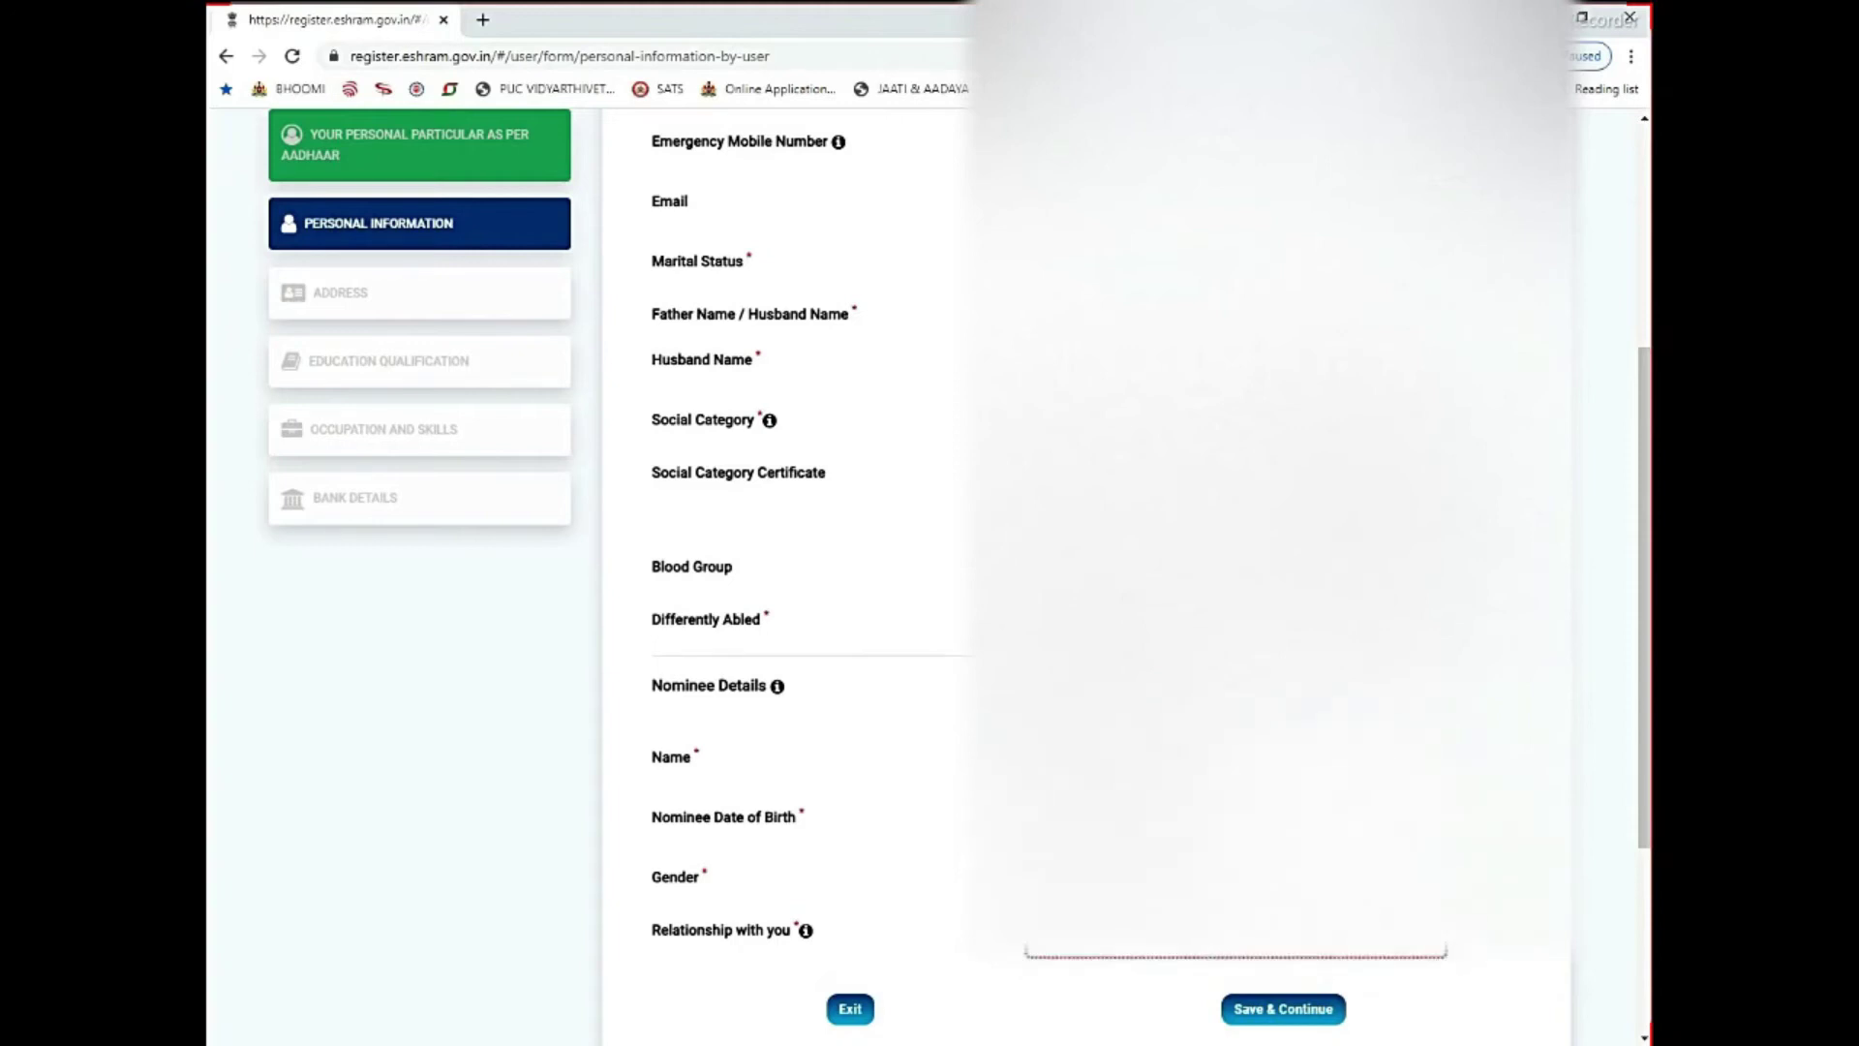
{"action": "scroll", "coordinate": [929, 576], "scroll_direction": "down", "scroll_amount": 2}
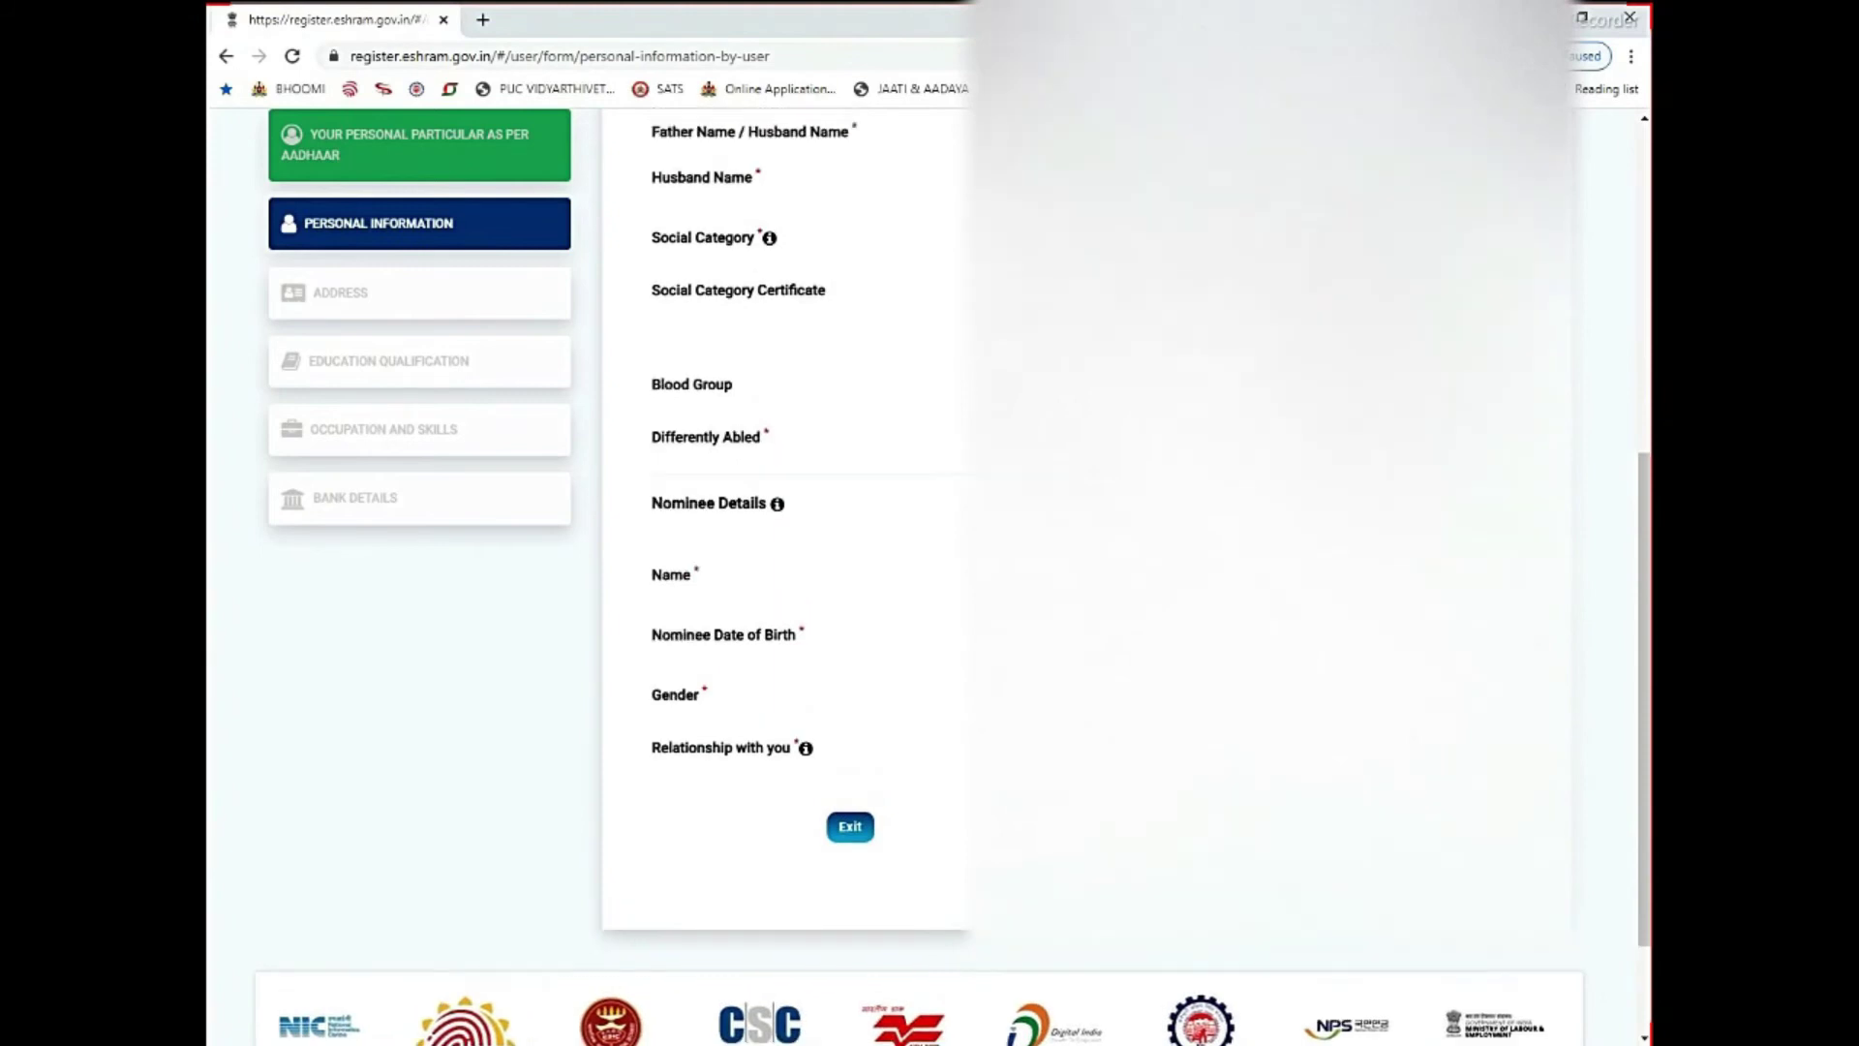
{"action": "left_click", "coordinate": [997, 826]}
{"action": "left_click", "coordinate": [1269, 510]}
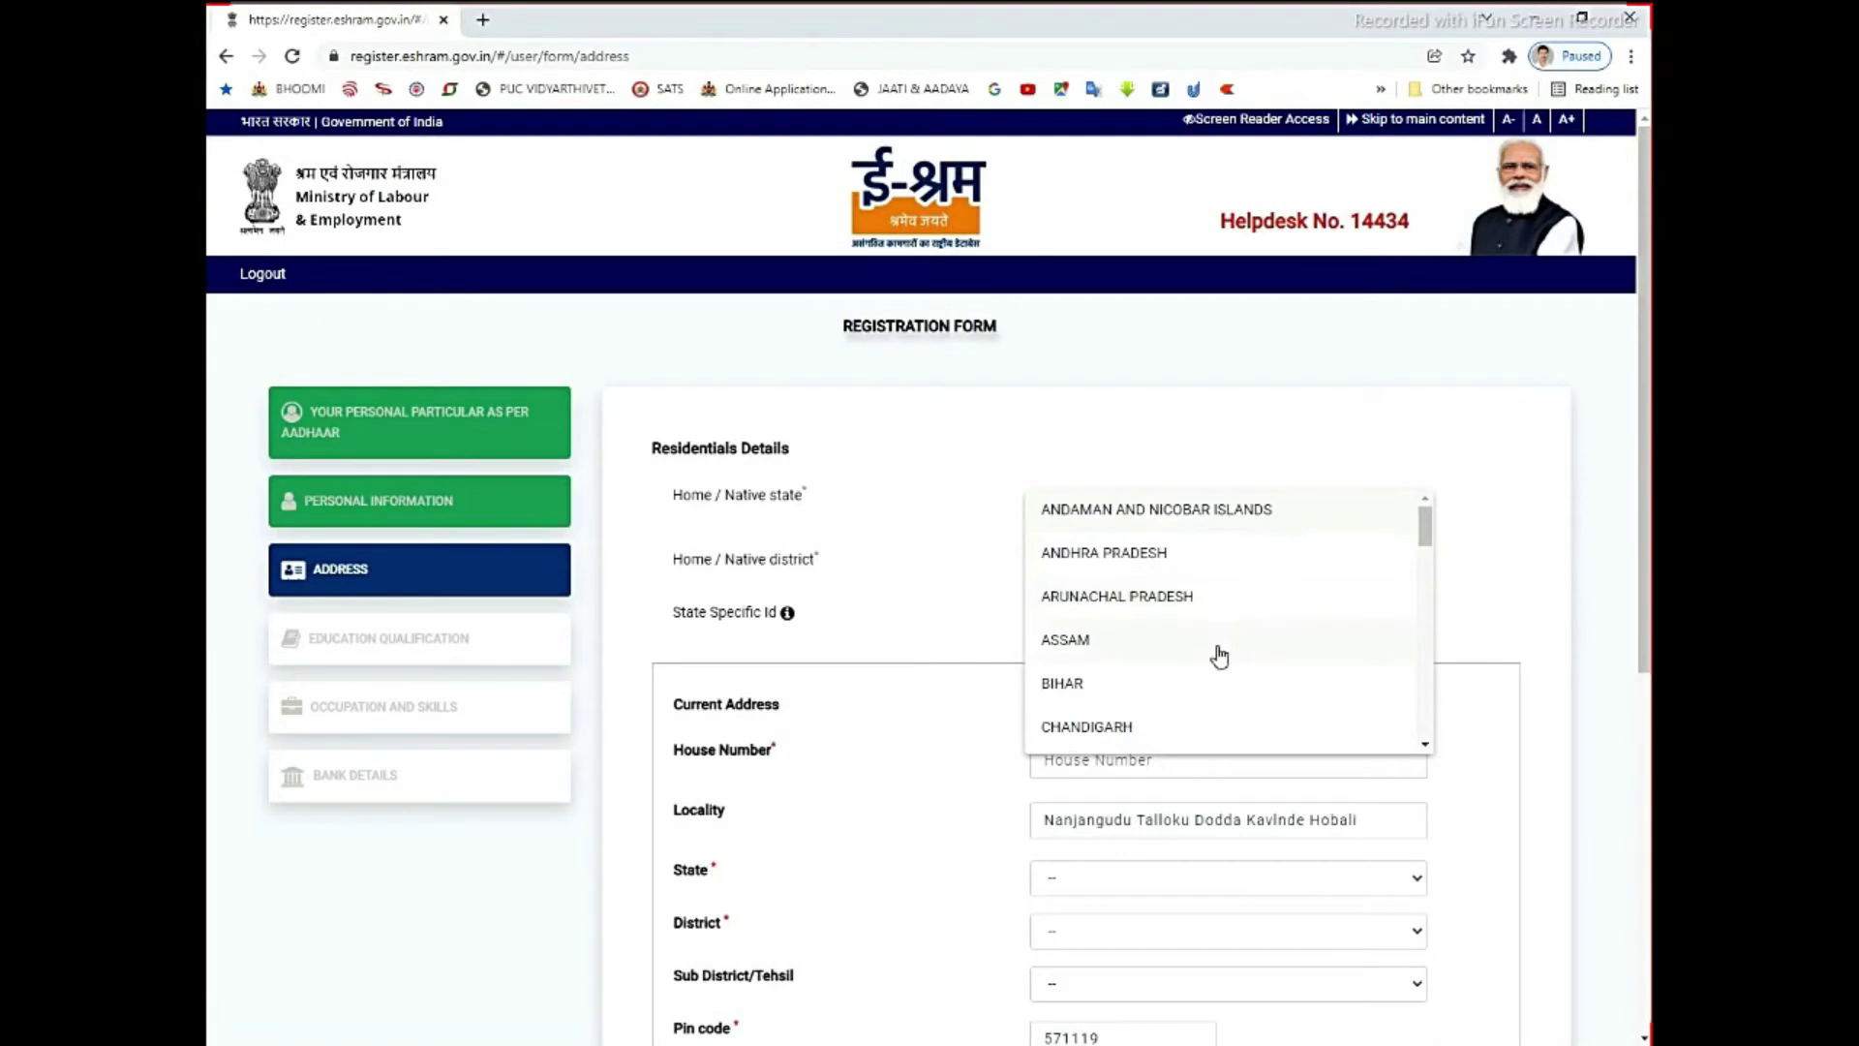
Step: Set the home state to KARNATAKA and the home district to MYSURU
{"action": "scroll", "coordinate": [1219, 656], "scroll_direction": "down", "scroll_amount": 5}
{"action": "scroll", "coordinate": [1219, 656], "scroll_direction": "up", "scroll_amount": 5}
{"action": "scroll", "coordinate": [1219, 656], "scroll_direction": "down", "scroll_amount": 5}
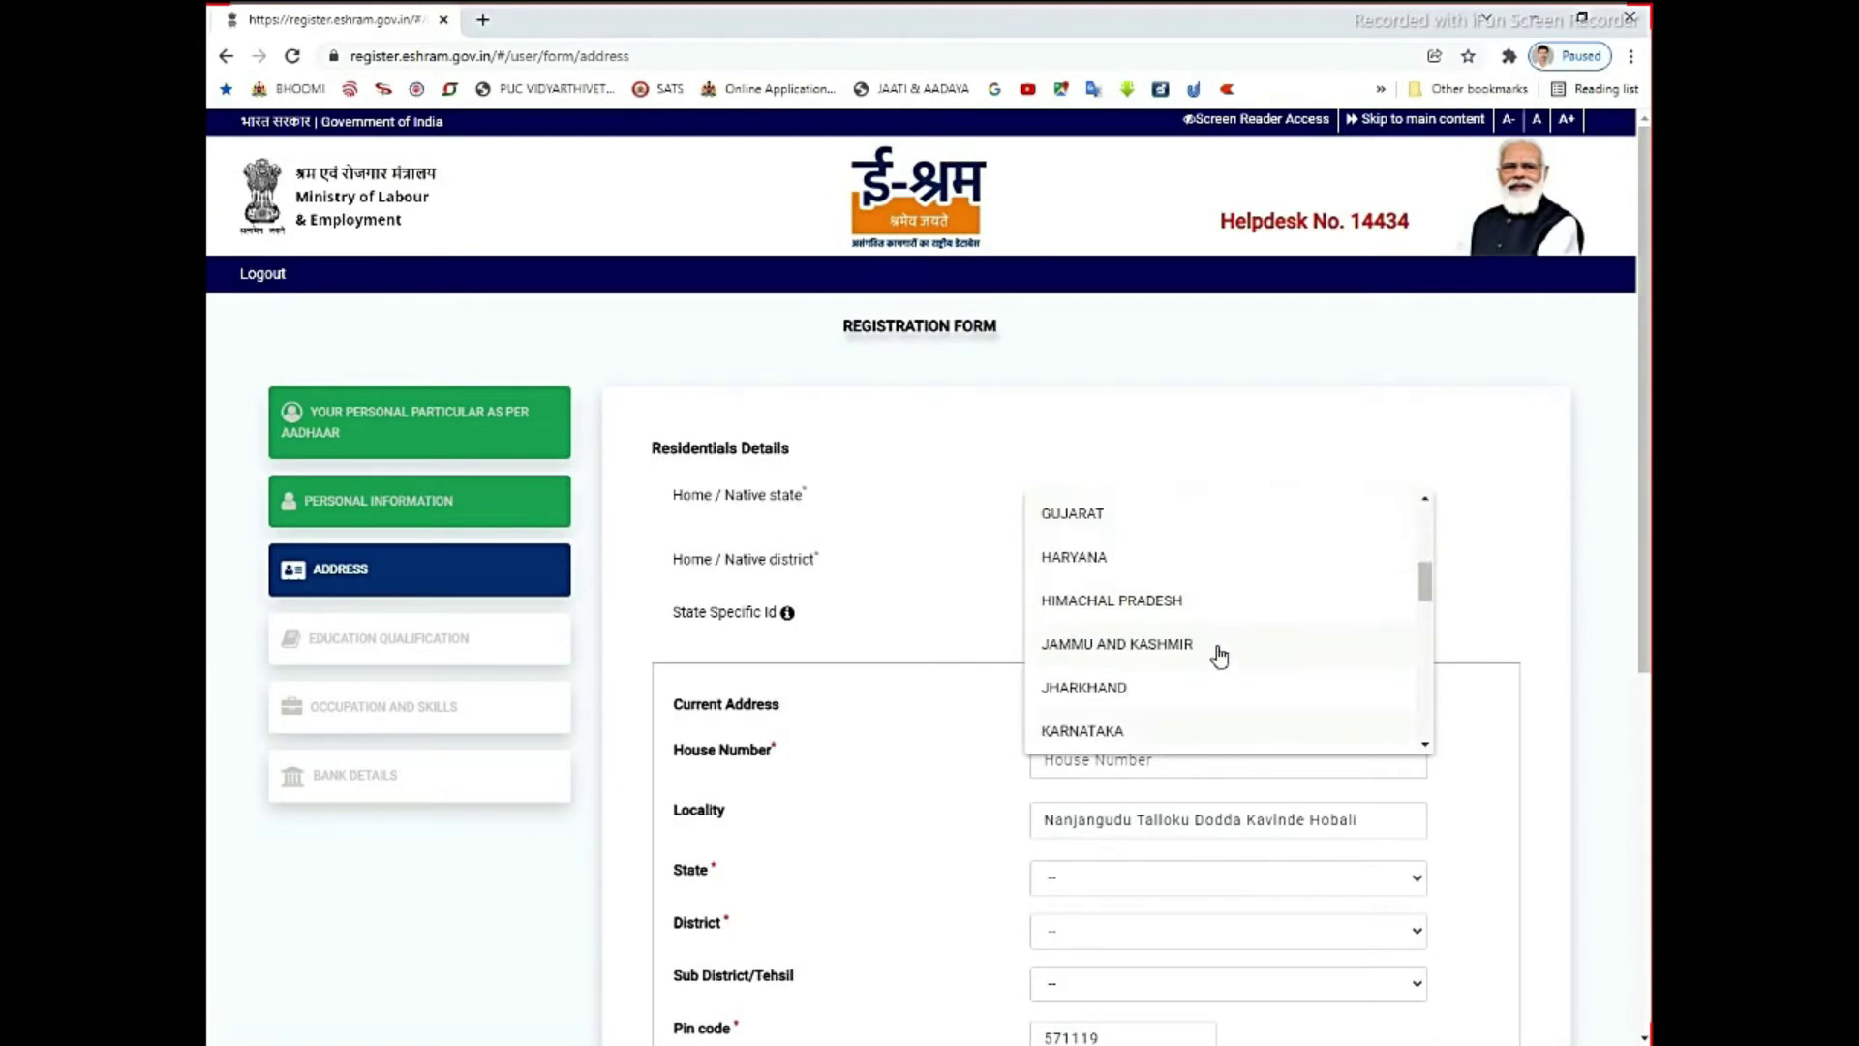
{"action": "left_click", "coordinate": [1148, 736]}
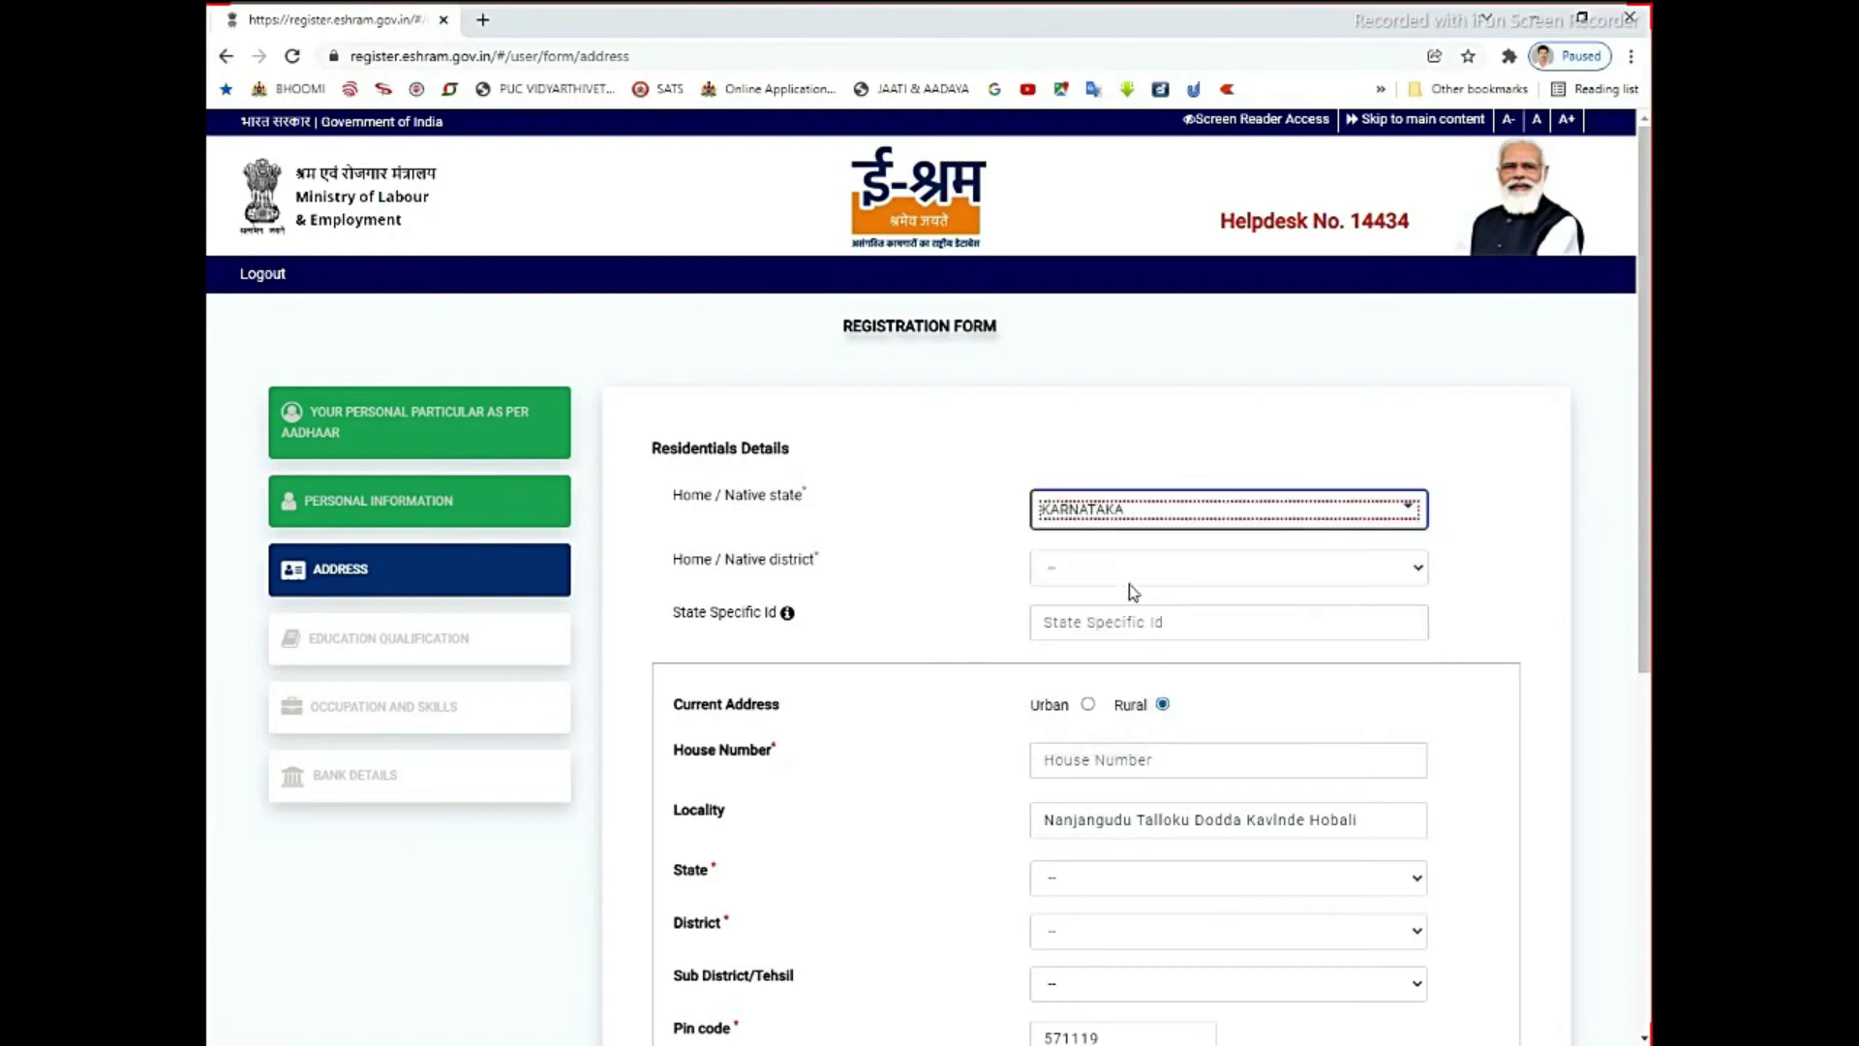
{"action": "left_click", "coordinate": [1134, 571]}
{"action": "type", "text": "my"}
{"action": "key", "text": "Return"}
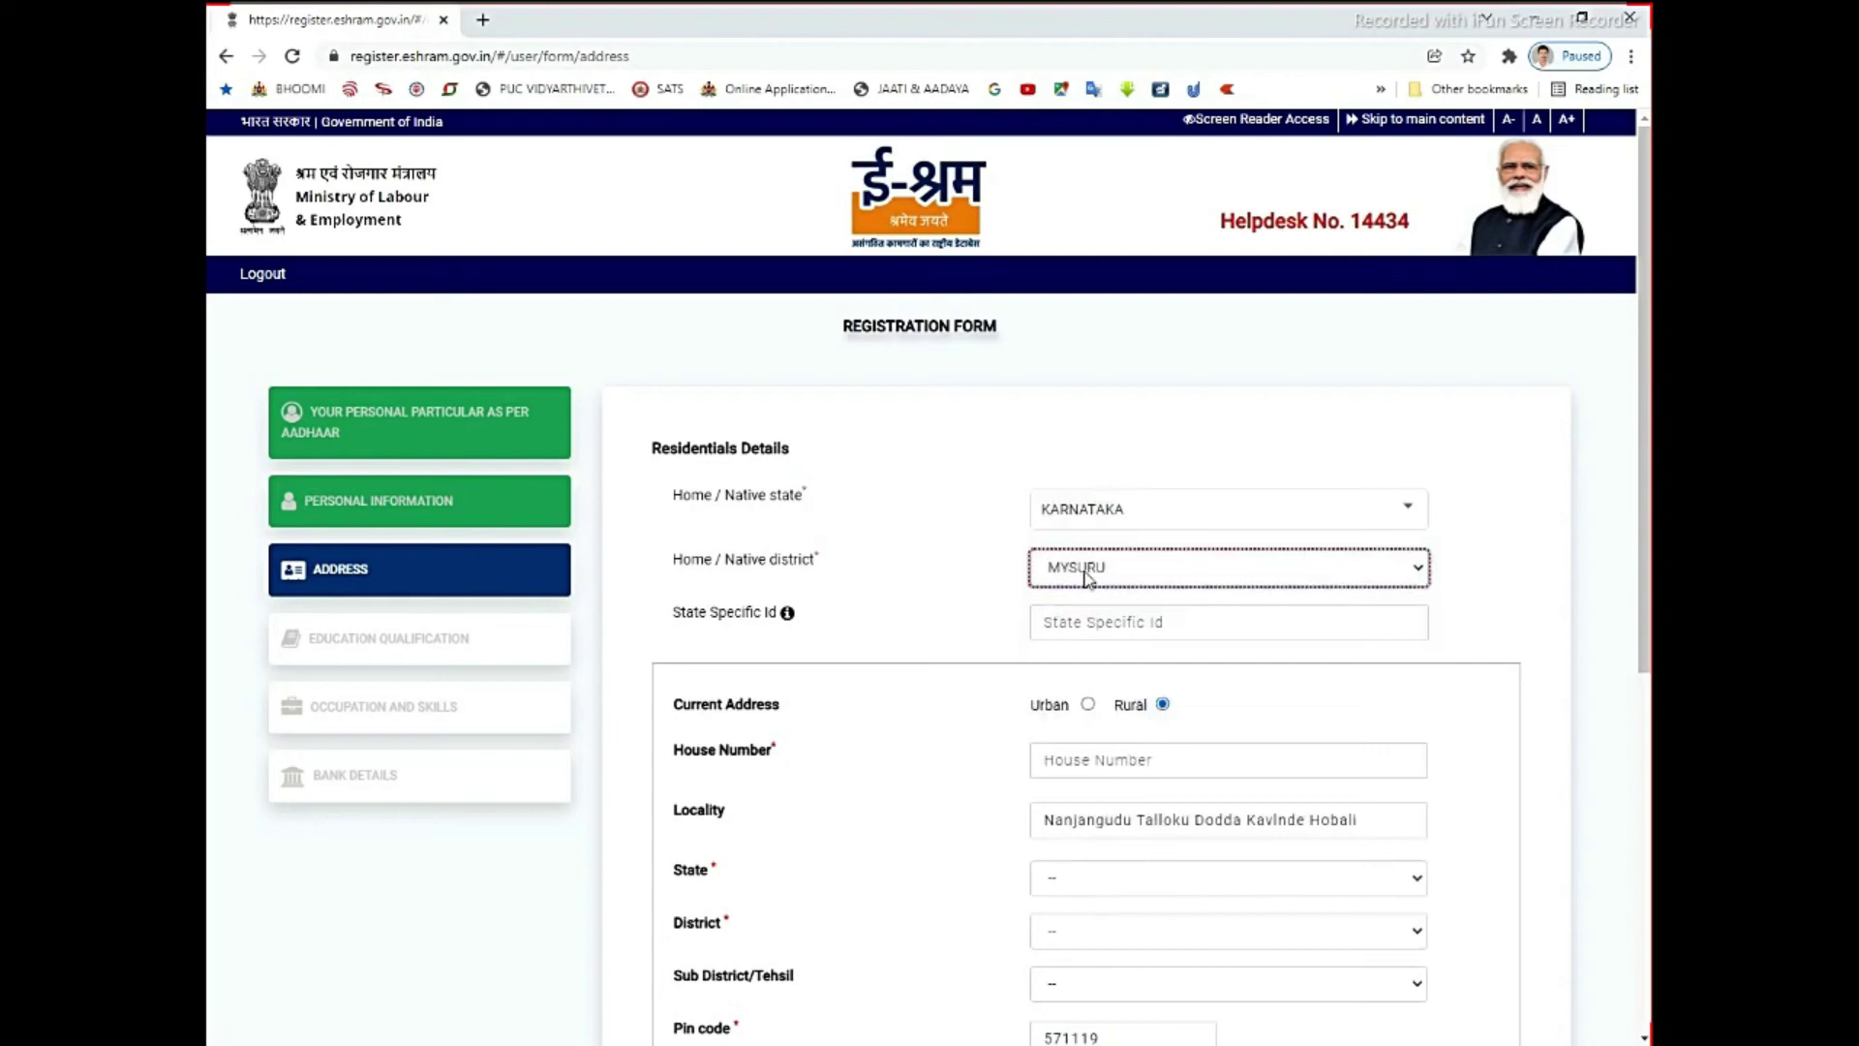
Step: Enter house number NA and set time at current location to 20-25 years
{"action": "left_click", "coordinate": [1103, 607]}
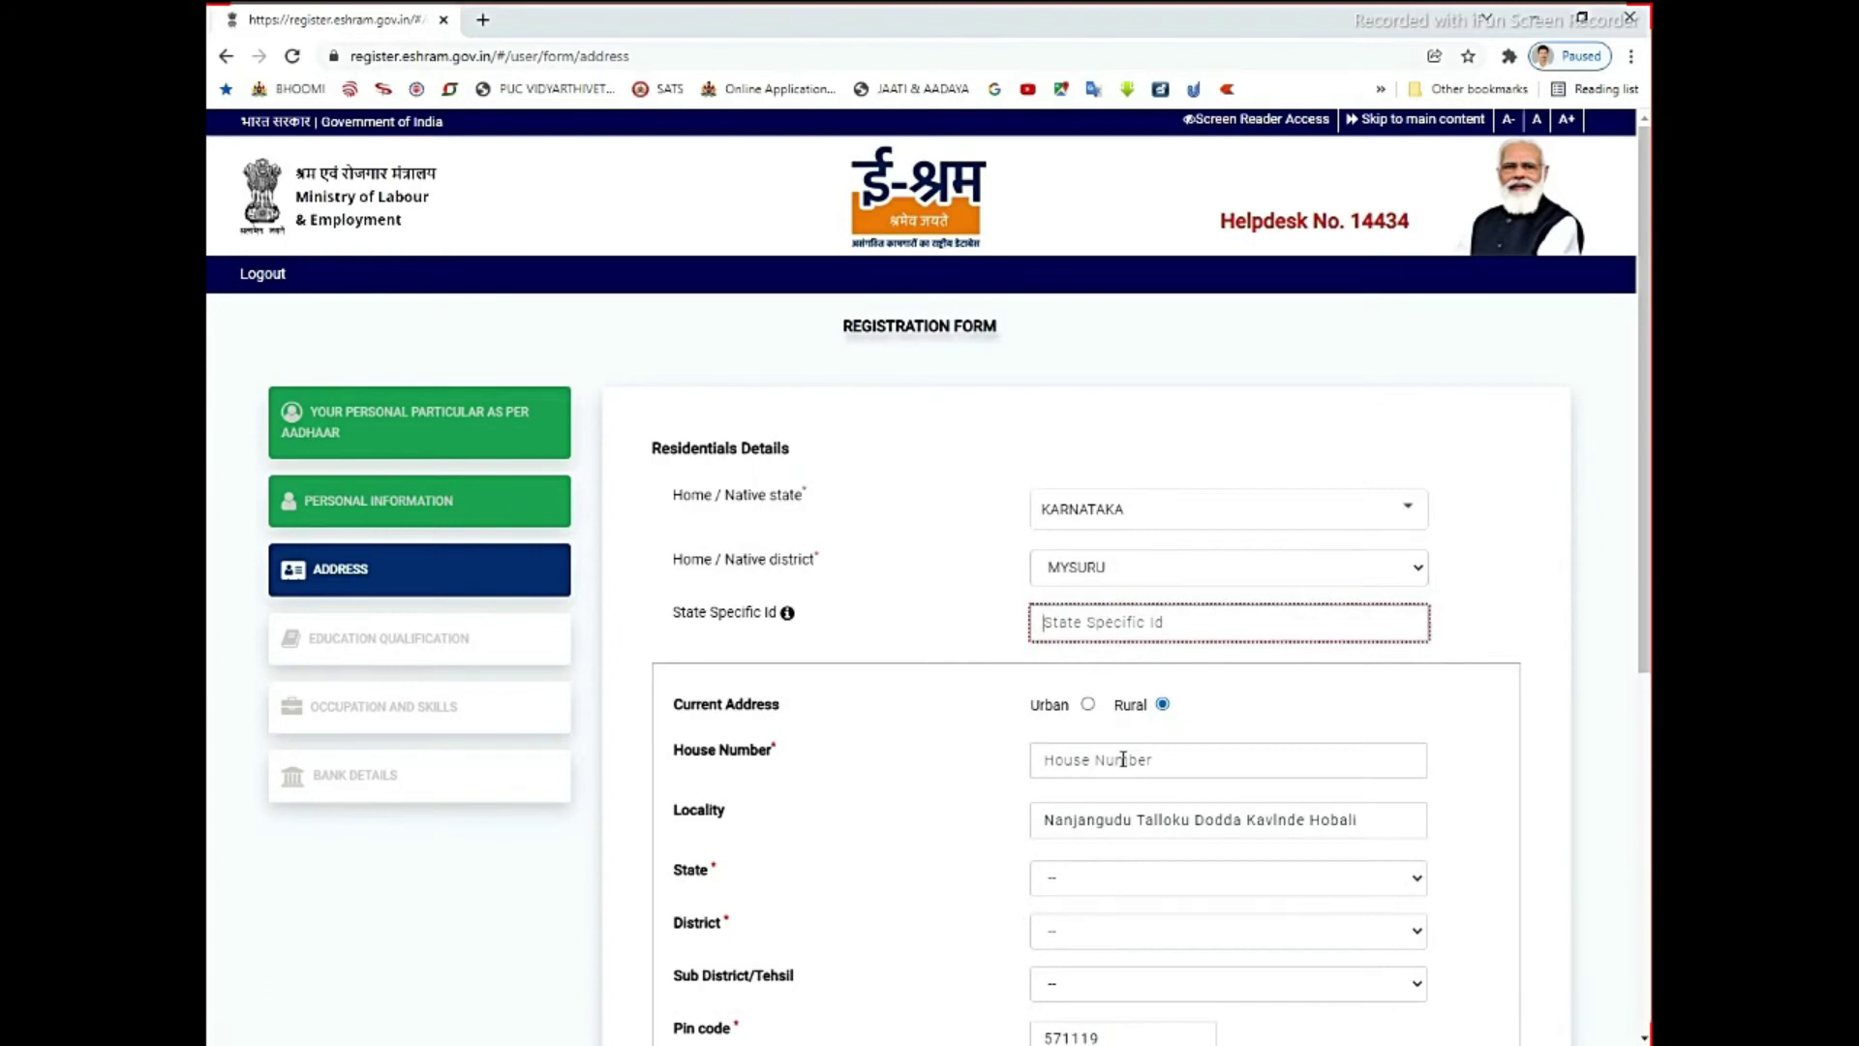
{"action": "left_click", "coordinate": [1082, 765]}
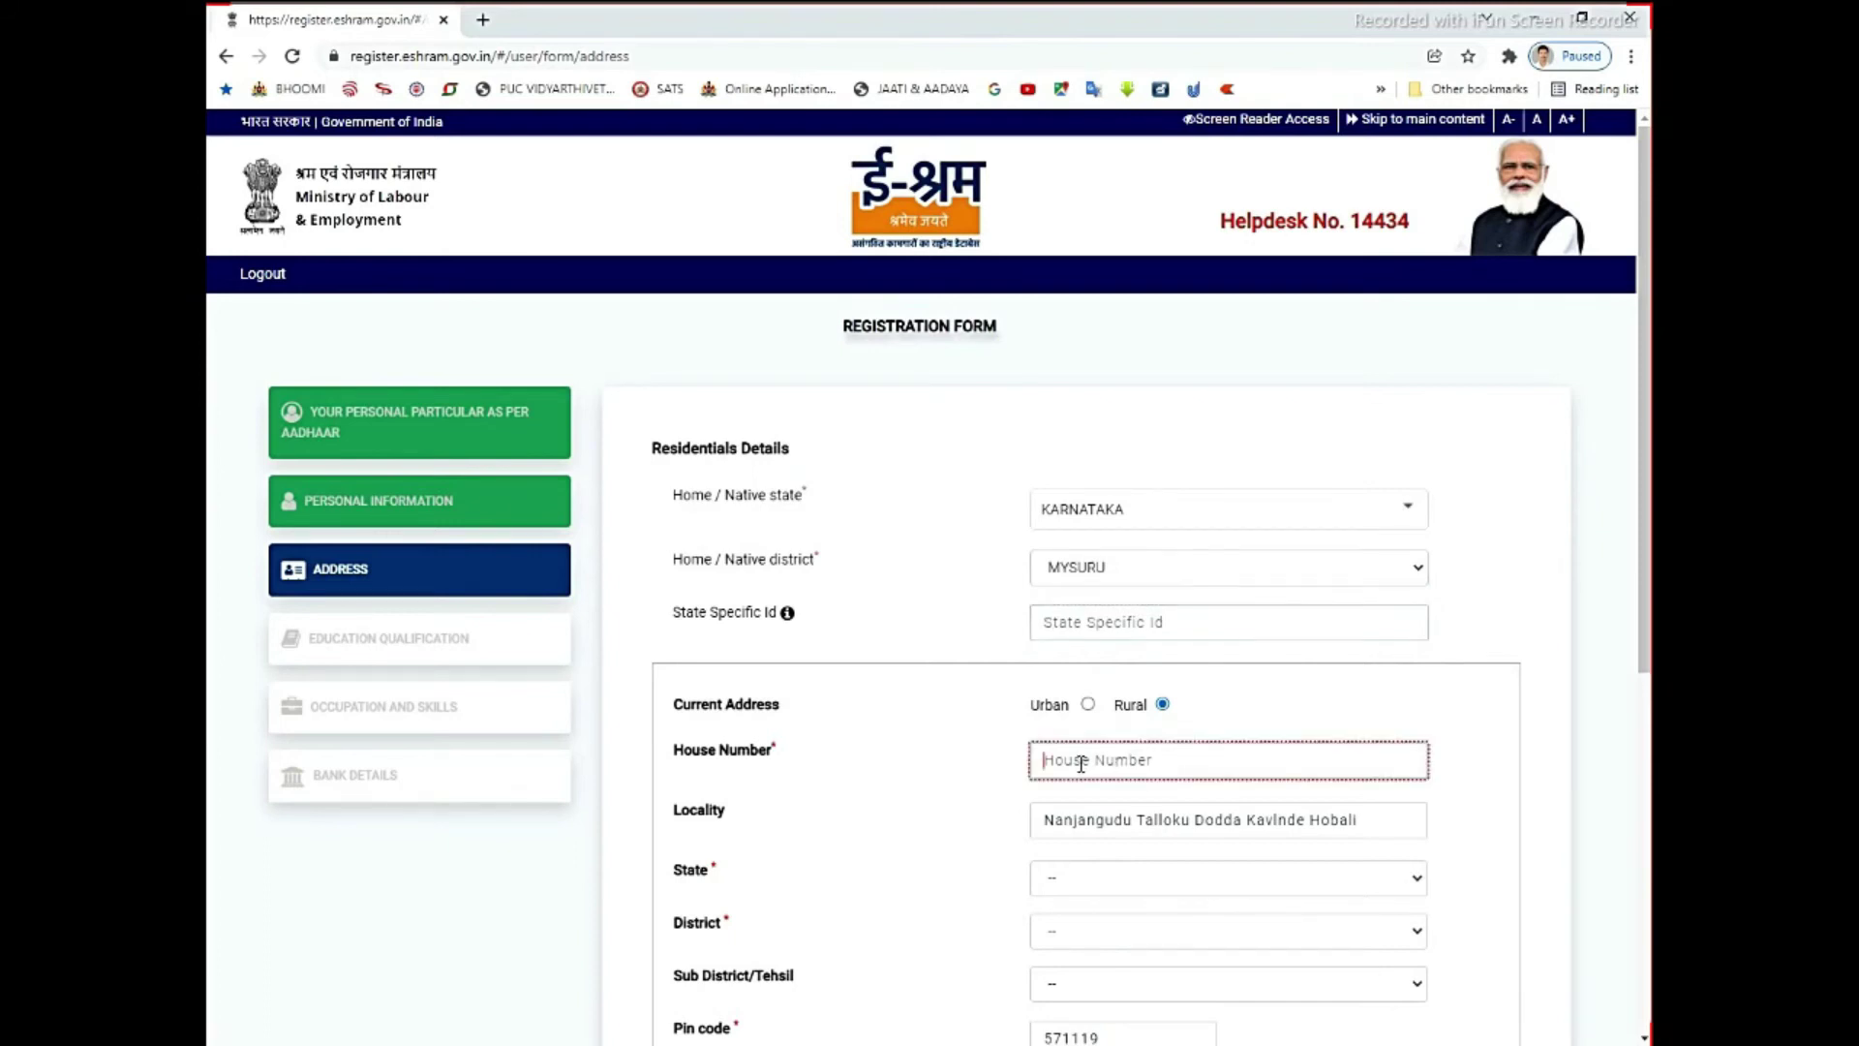
{"action": "type", "text": "NA"}
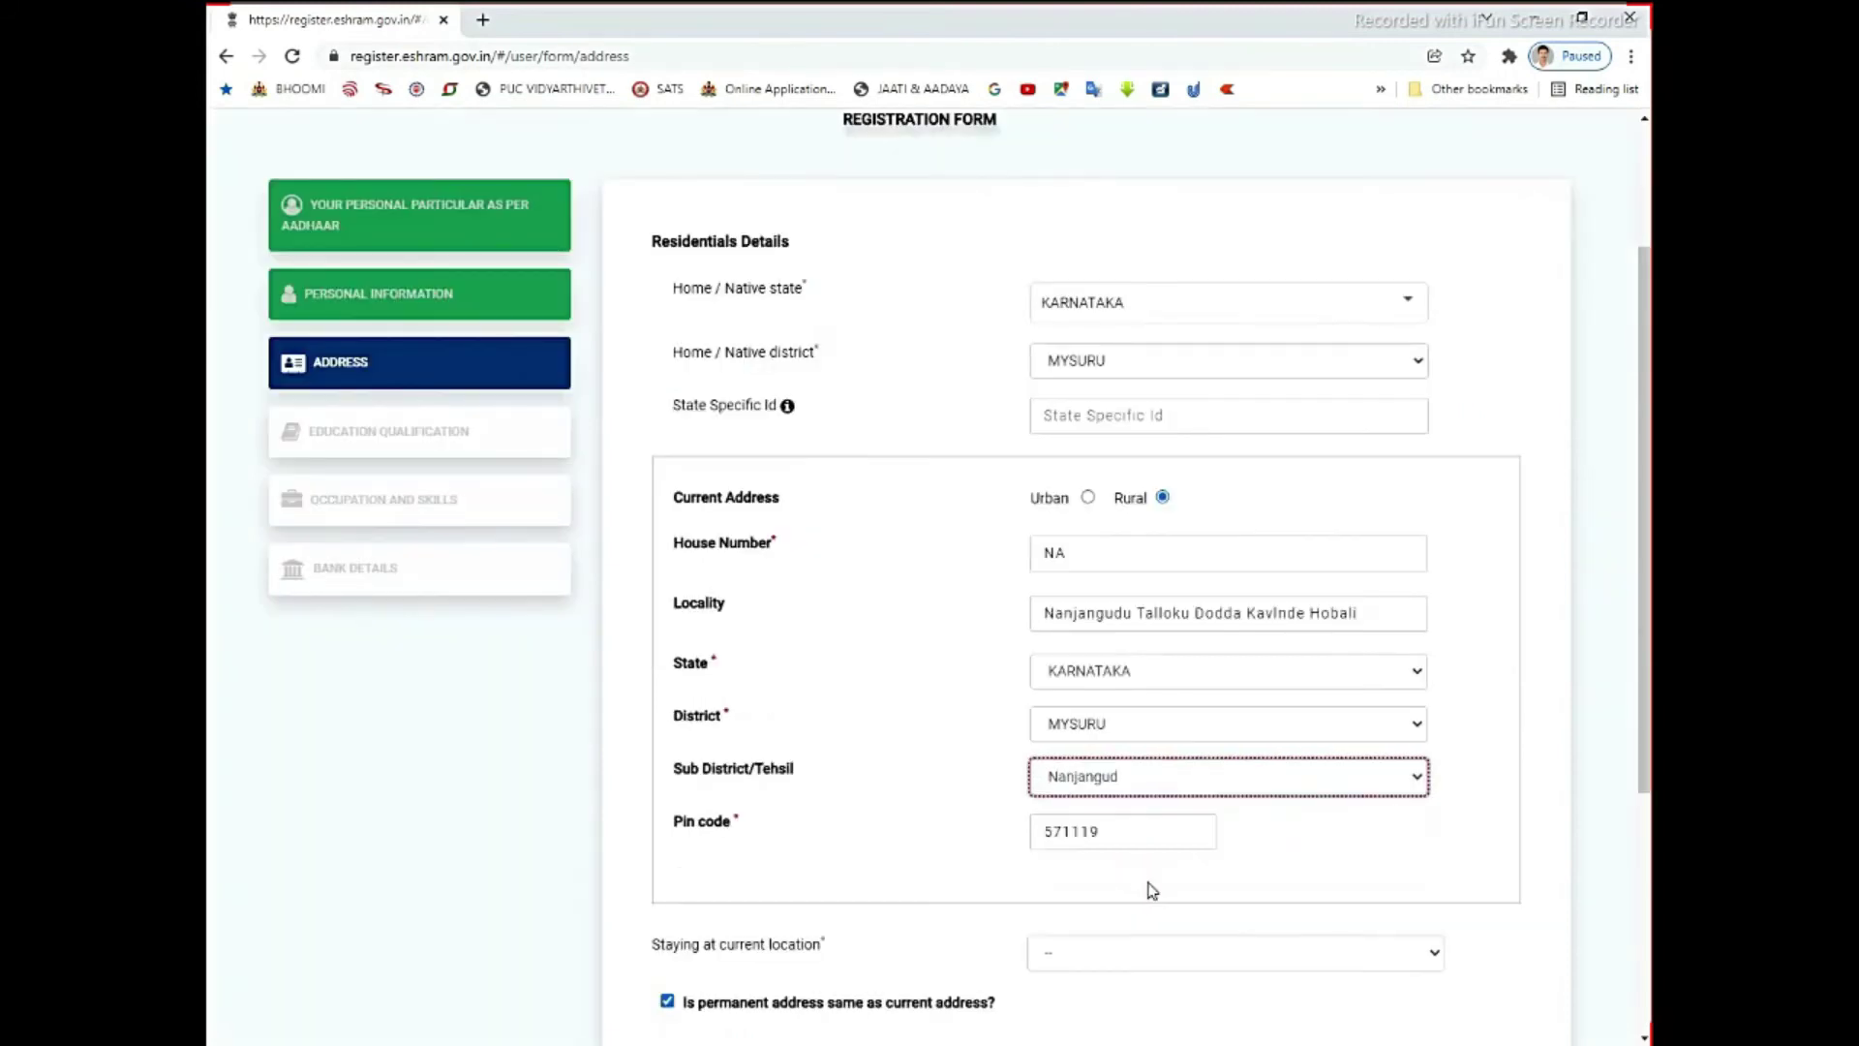
{"action": "scroll", "coordinate": [1152, 889], "scroll_direction": "down", "scroll_amount": 3}
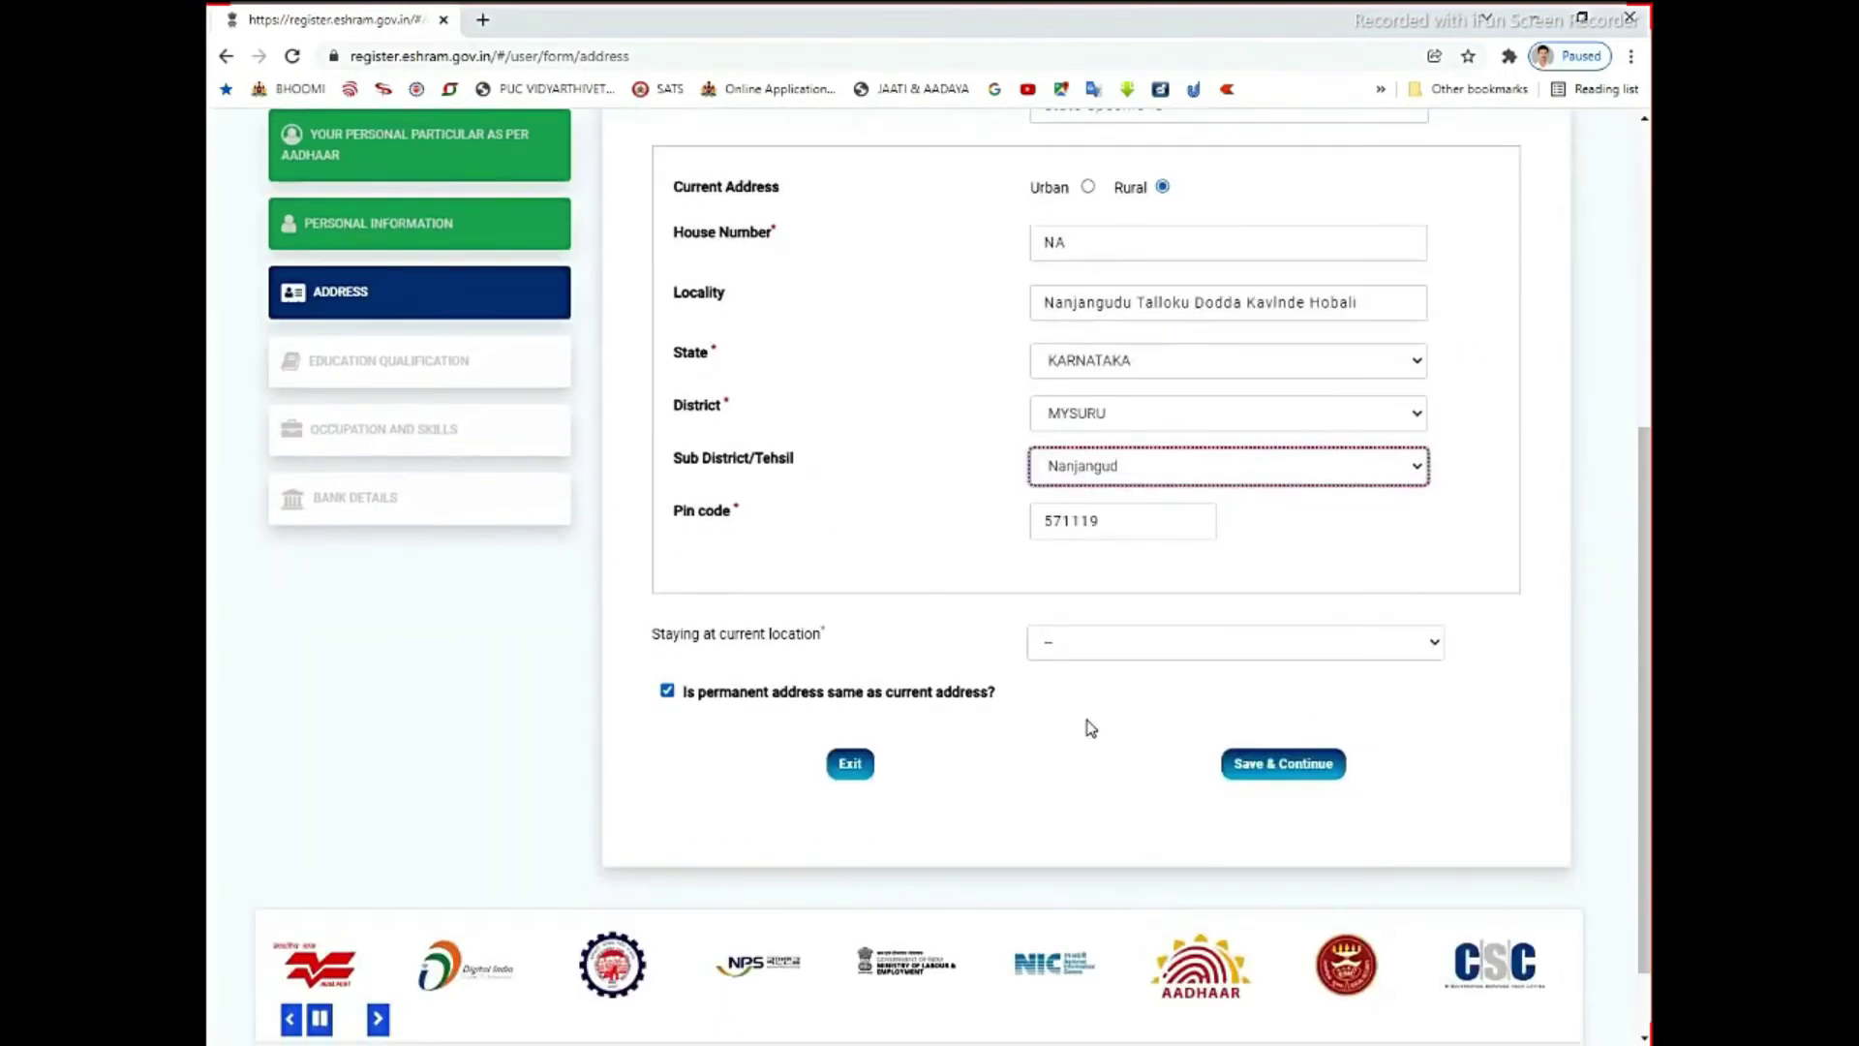
{"action": "left_click", "coordinate": [1177, 657]}
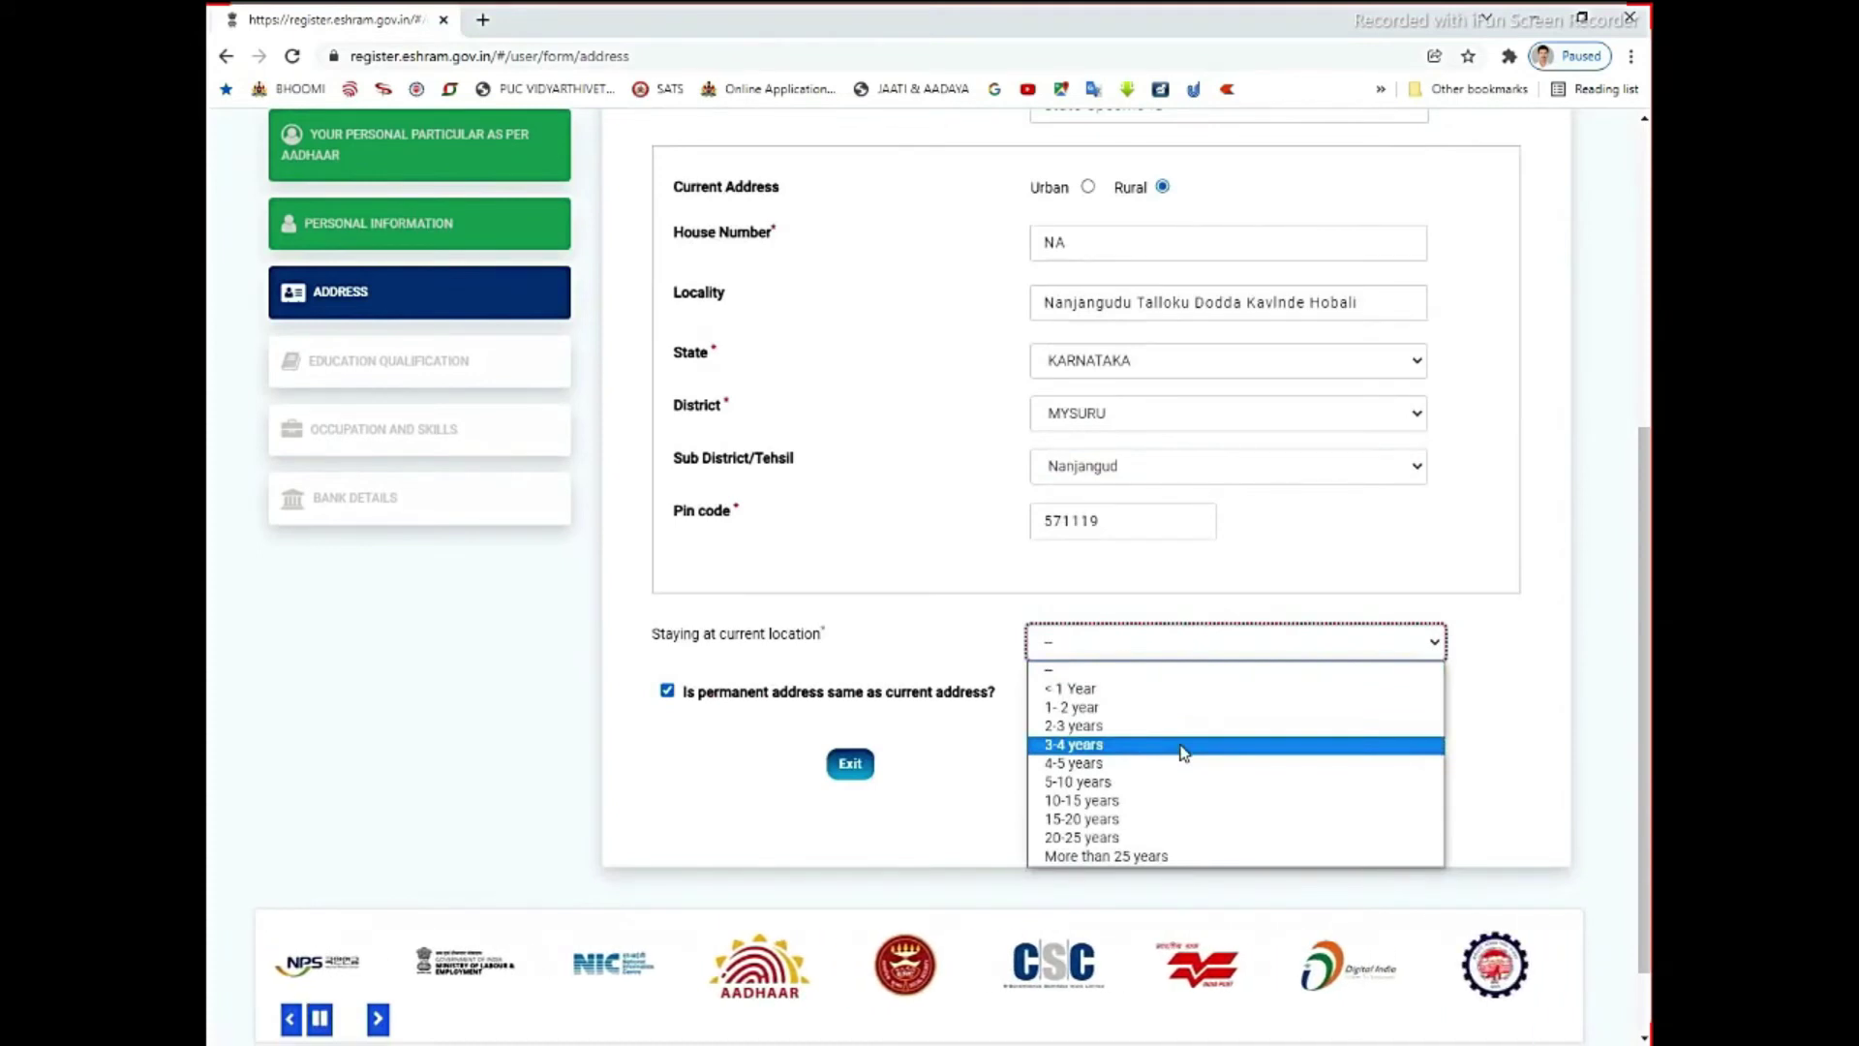
{"action": "left_click", "coordinate": [1172, 838]}
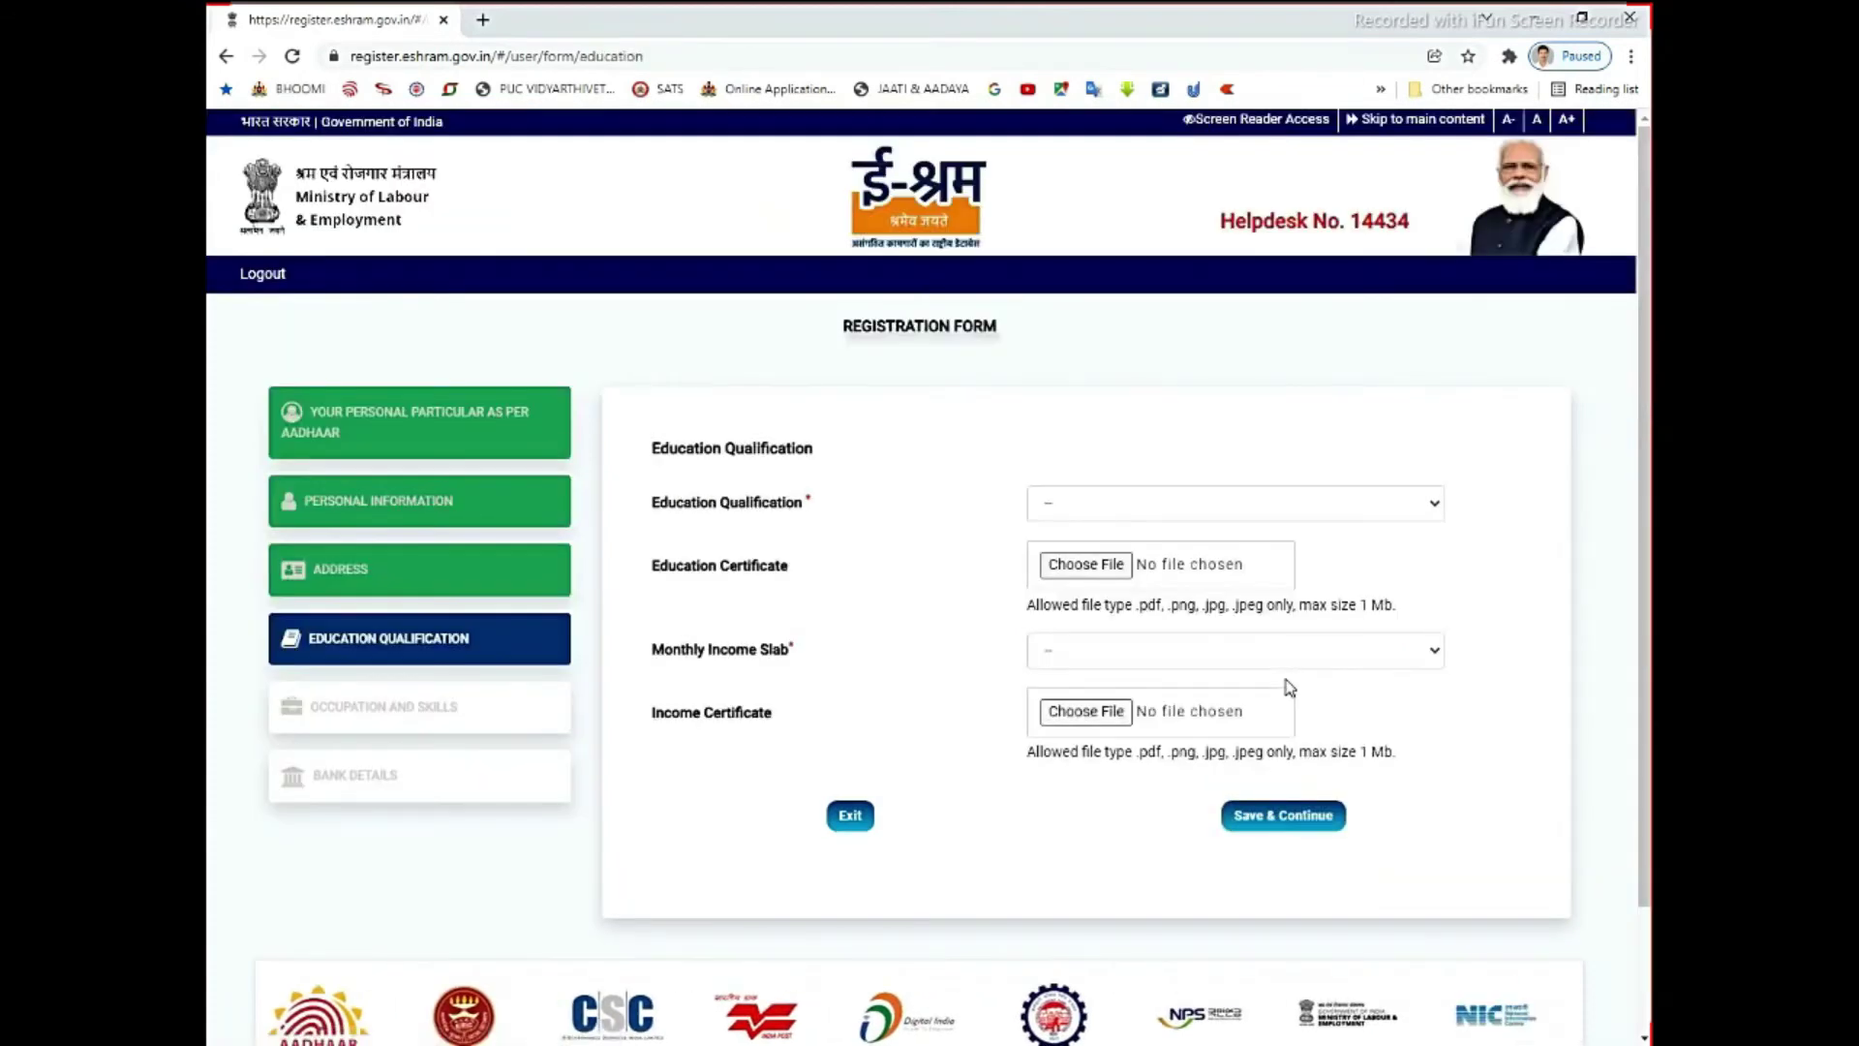
Step: Pick Not literate for education and 10000 & Below for monthly income, then save
{"action": "left_click", "coordinate": [1253, 514]}
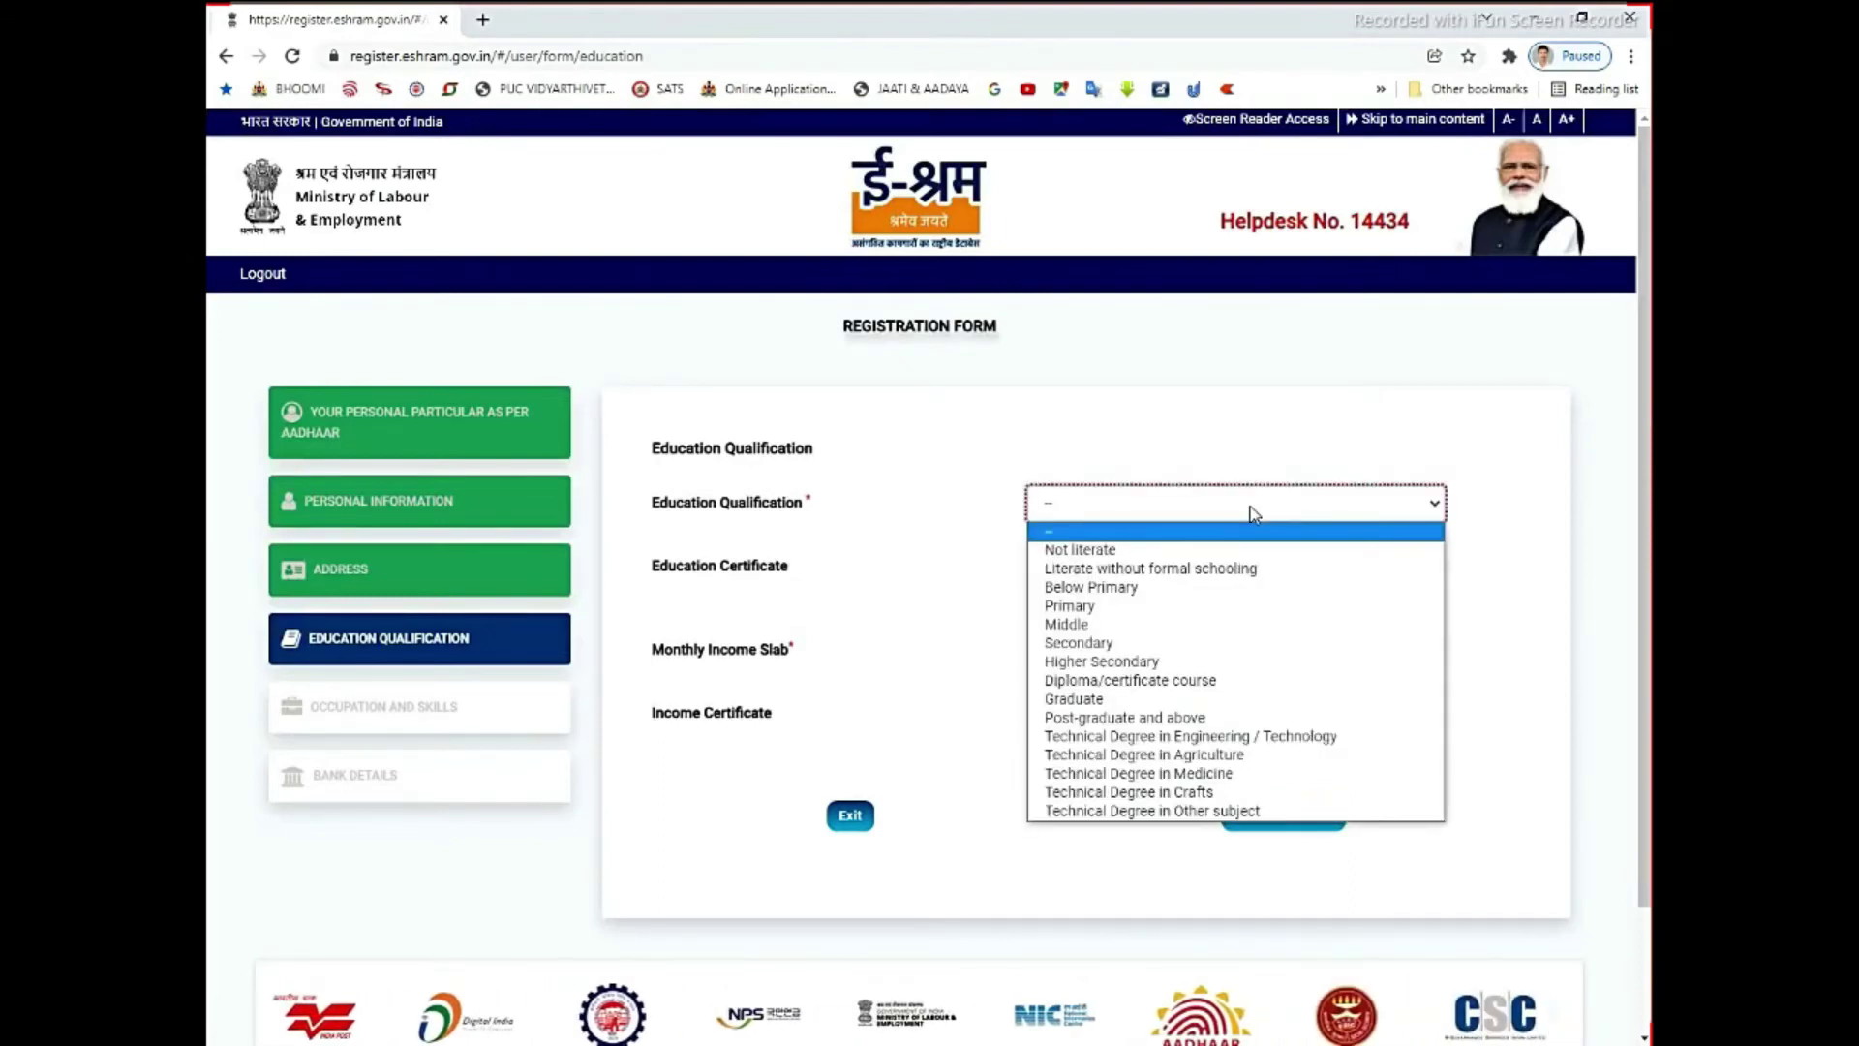
{"action": "left_click", "coordinate": [1235, 550]}
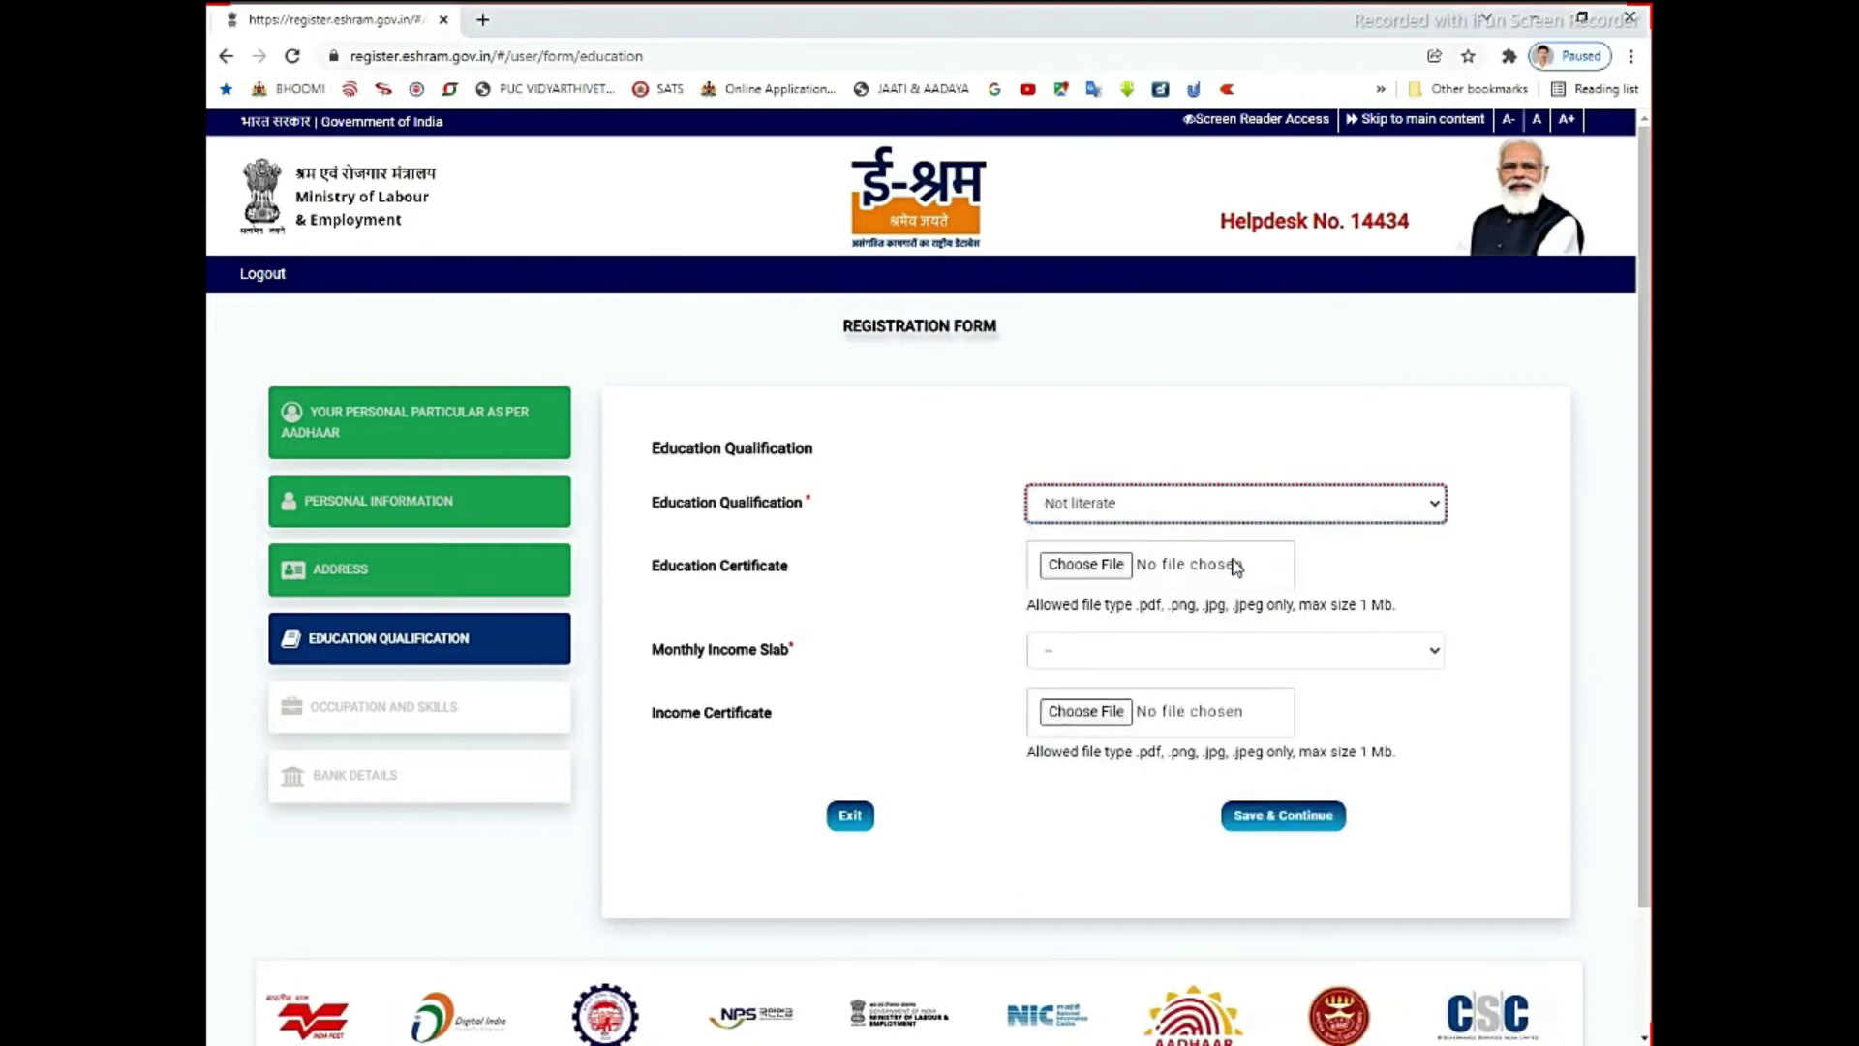
{"action": "left_click", "coordinate": [1125, 658]}
{"action": "left_click", "coordinate": [1127, 697]}
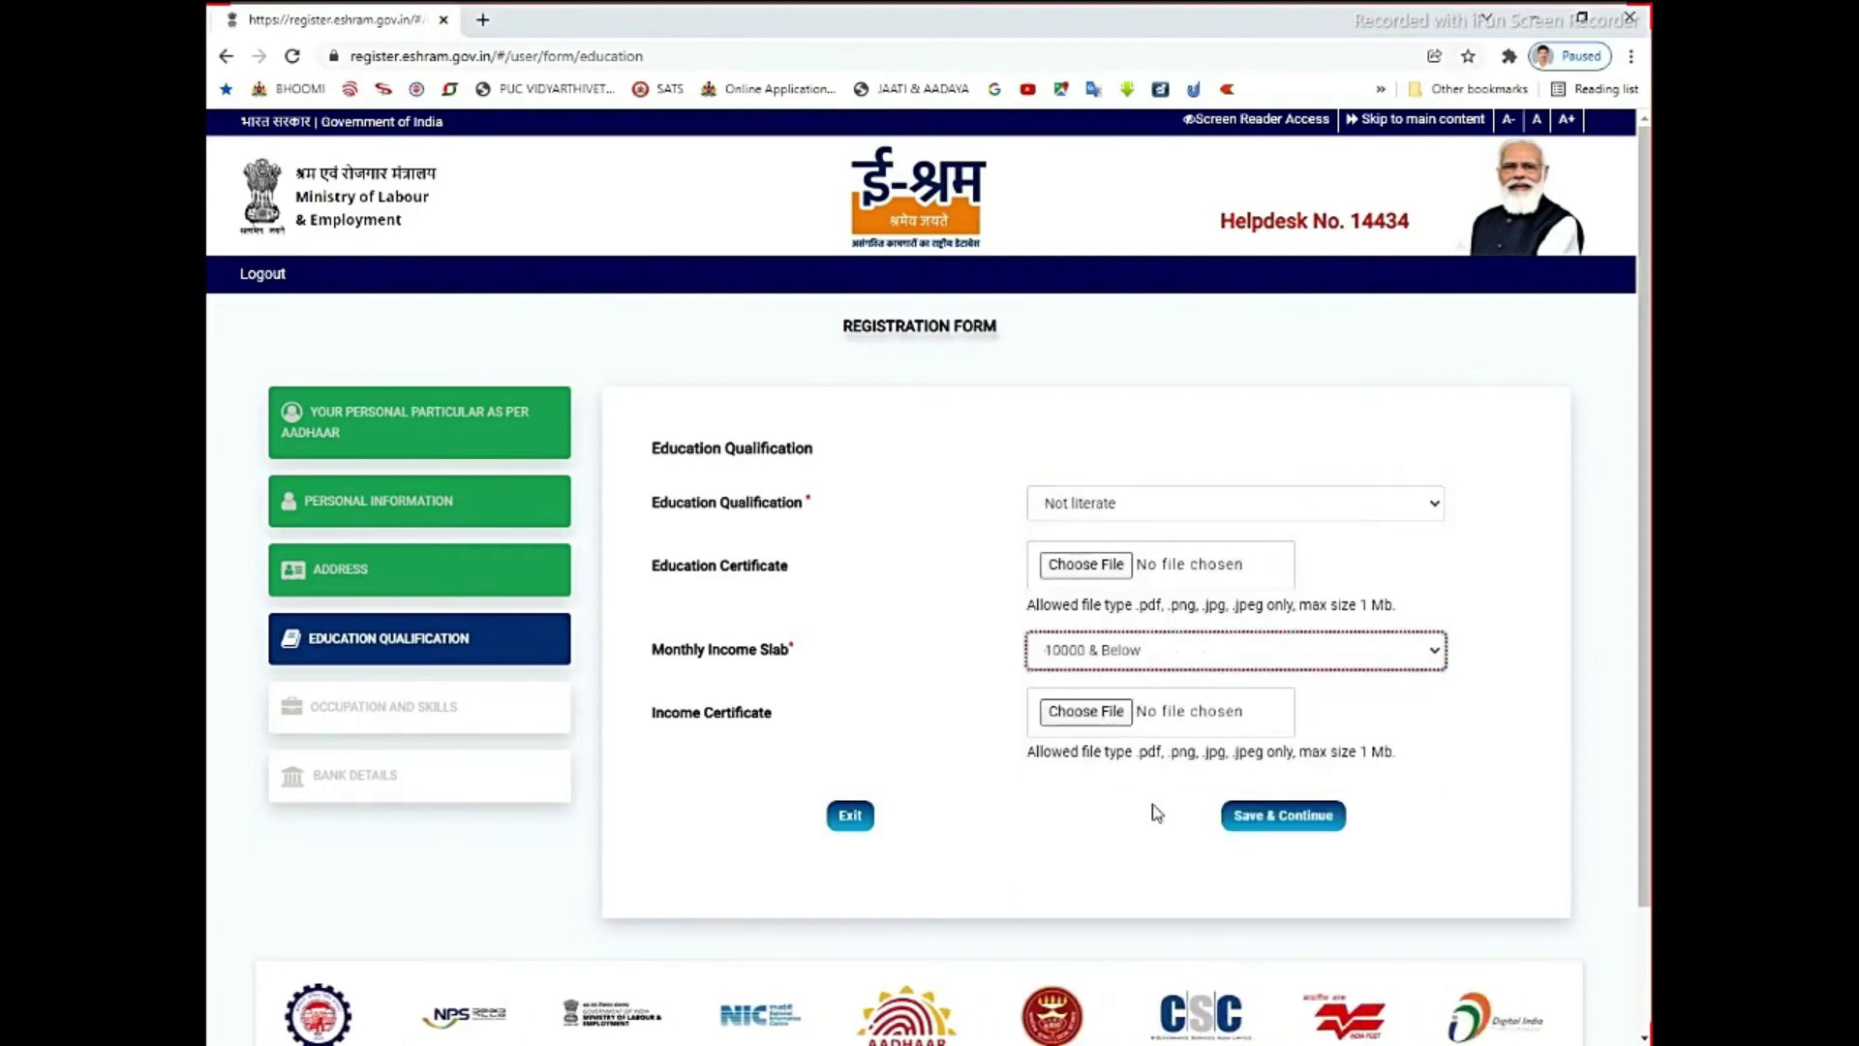
{"action": "left_click", "coordinate": [1287, 819]}
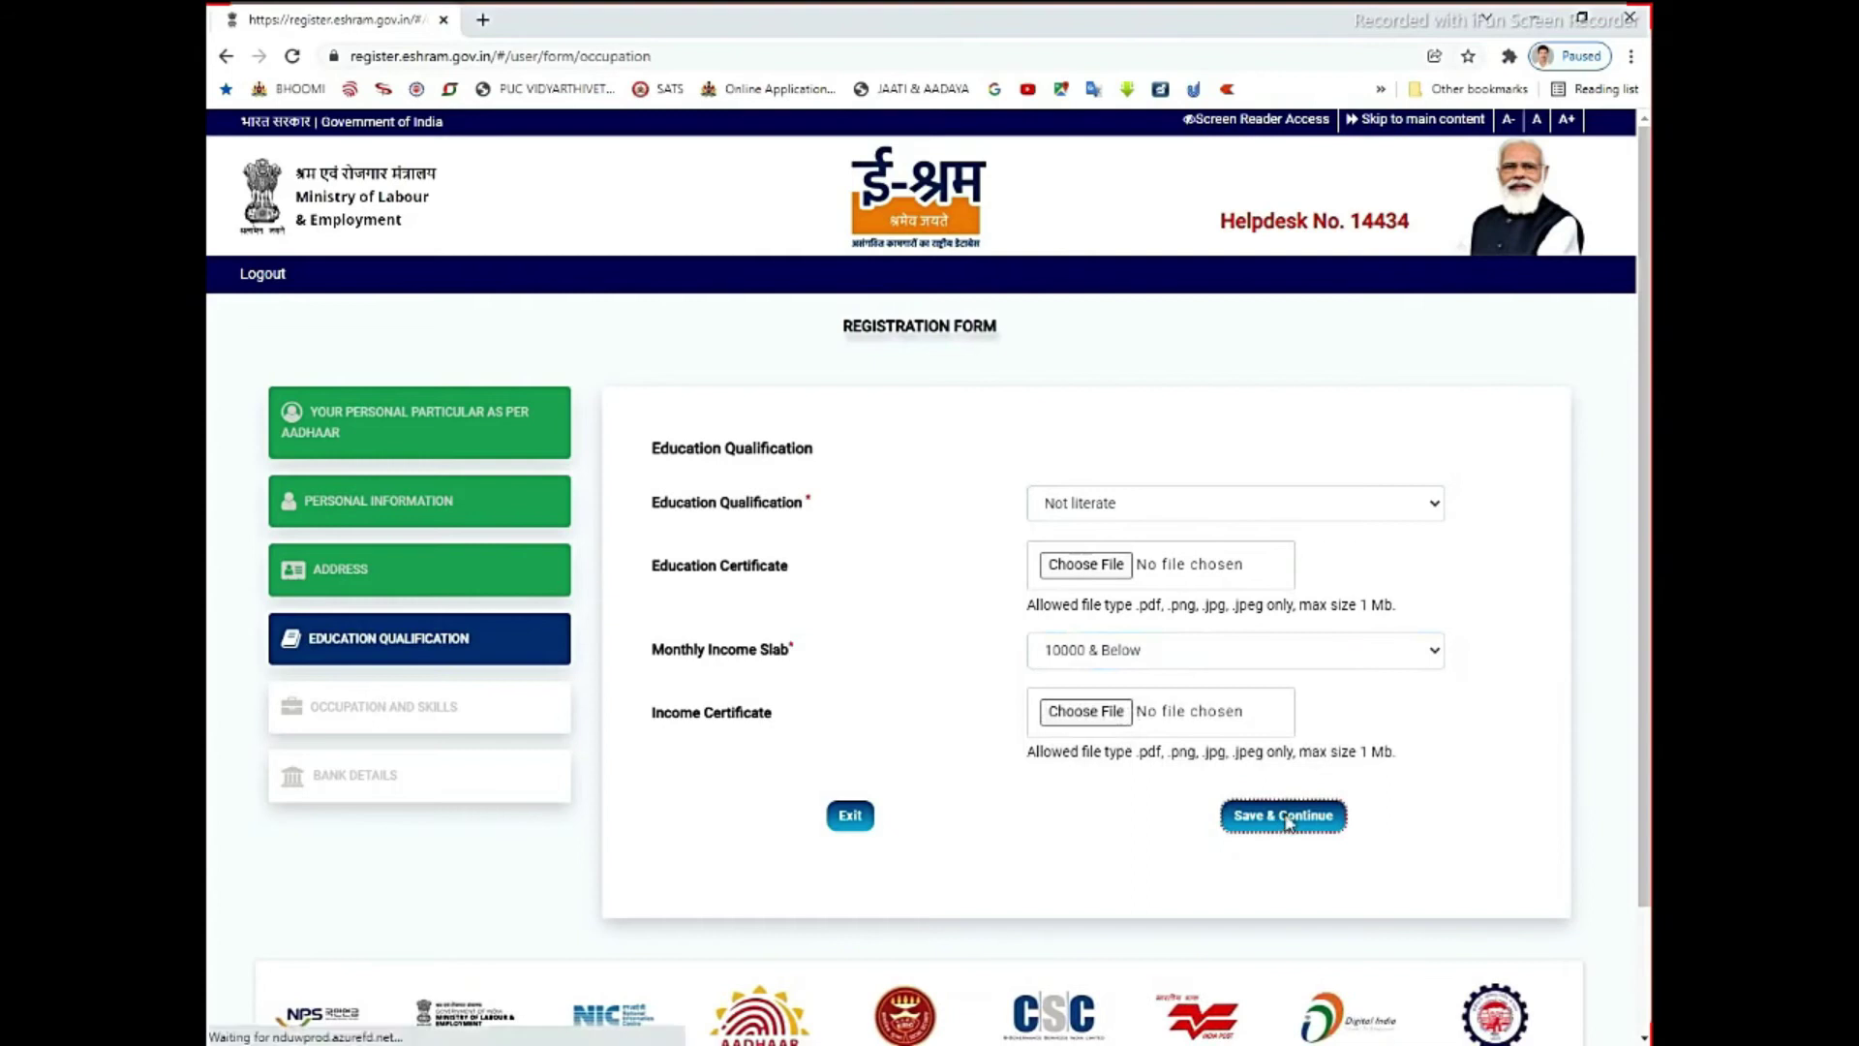
Step: Search 'LABOU' to pick Labourer - Agricultural, set 15 years' experience, and save
{"action": "left_click", "coordinate": [1142, 567]}
{"action": "type", "text": "LABOU"}
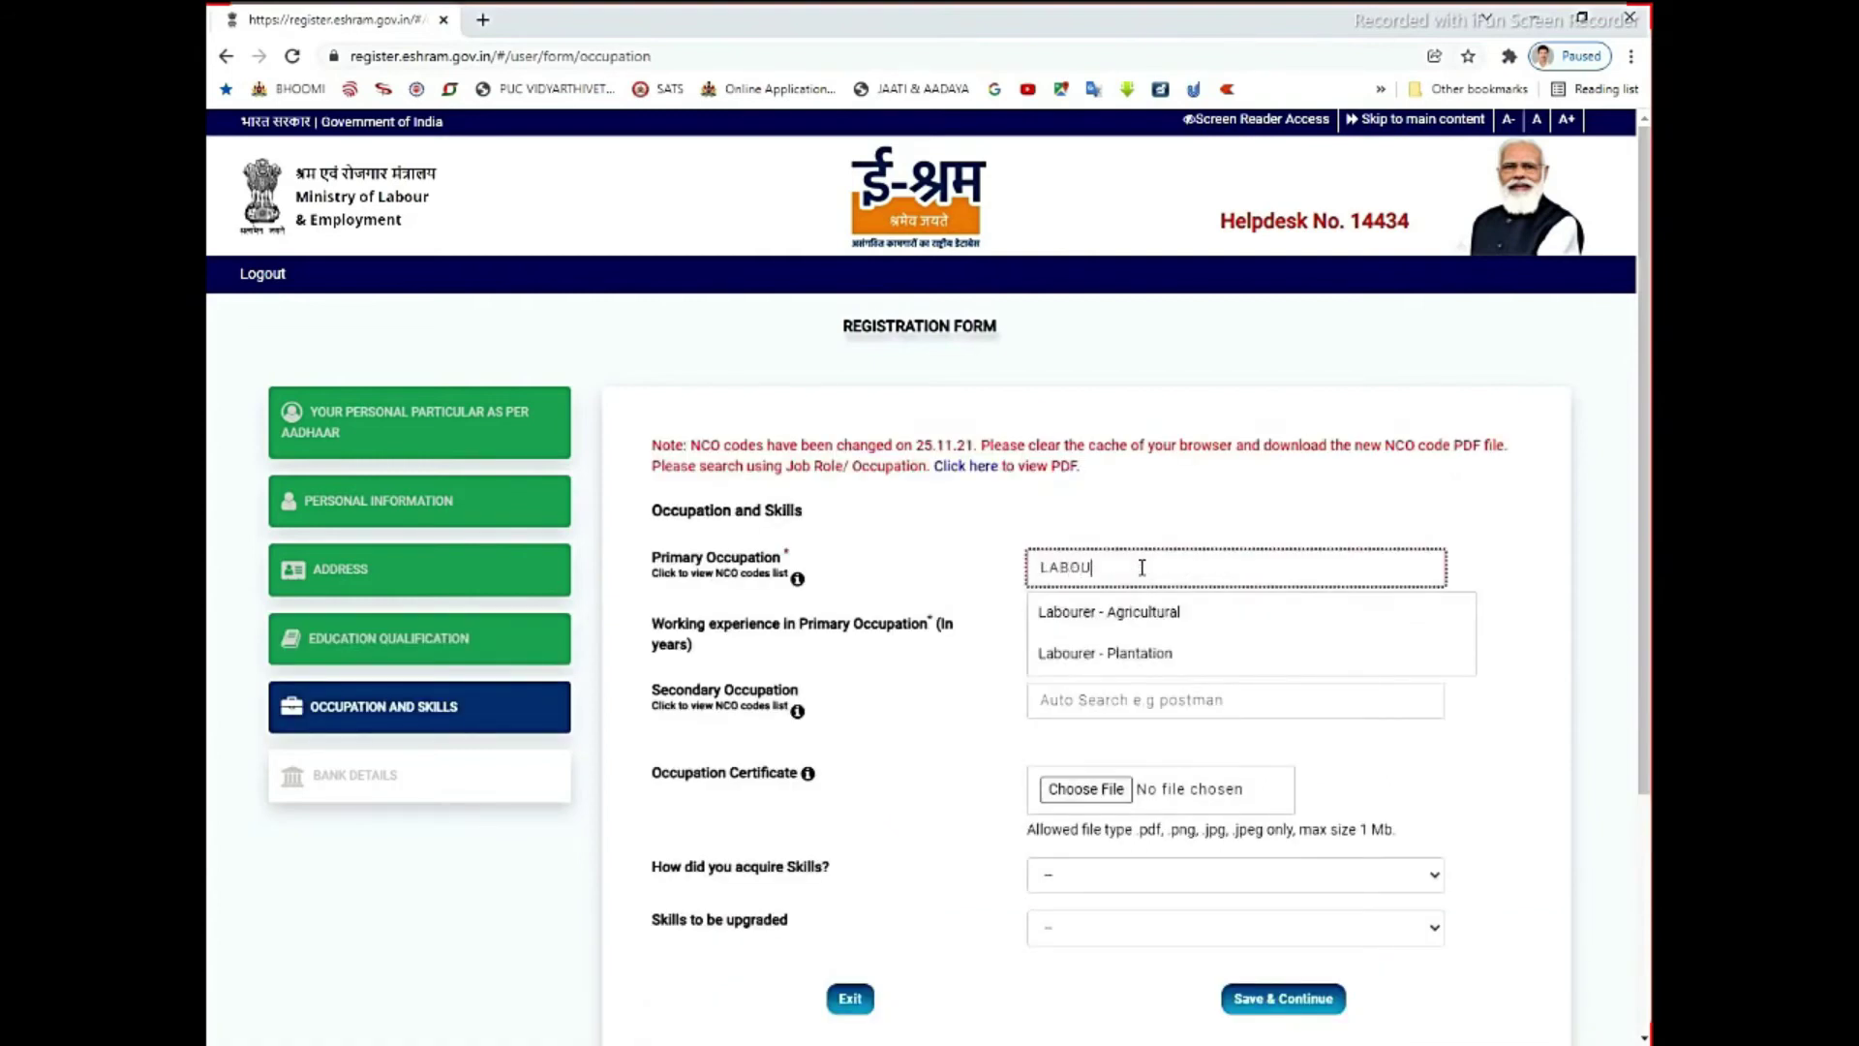
{"action": "left_click", "coordinate": [1158, 613]}
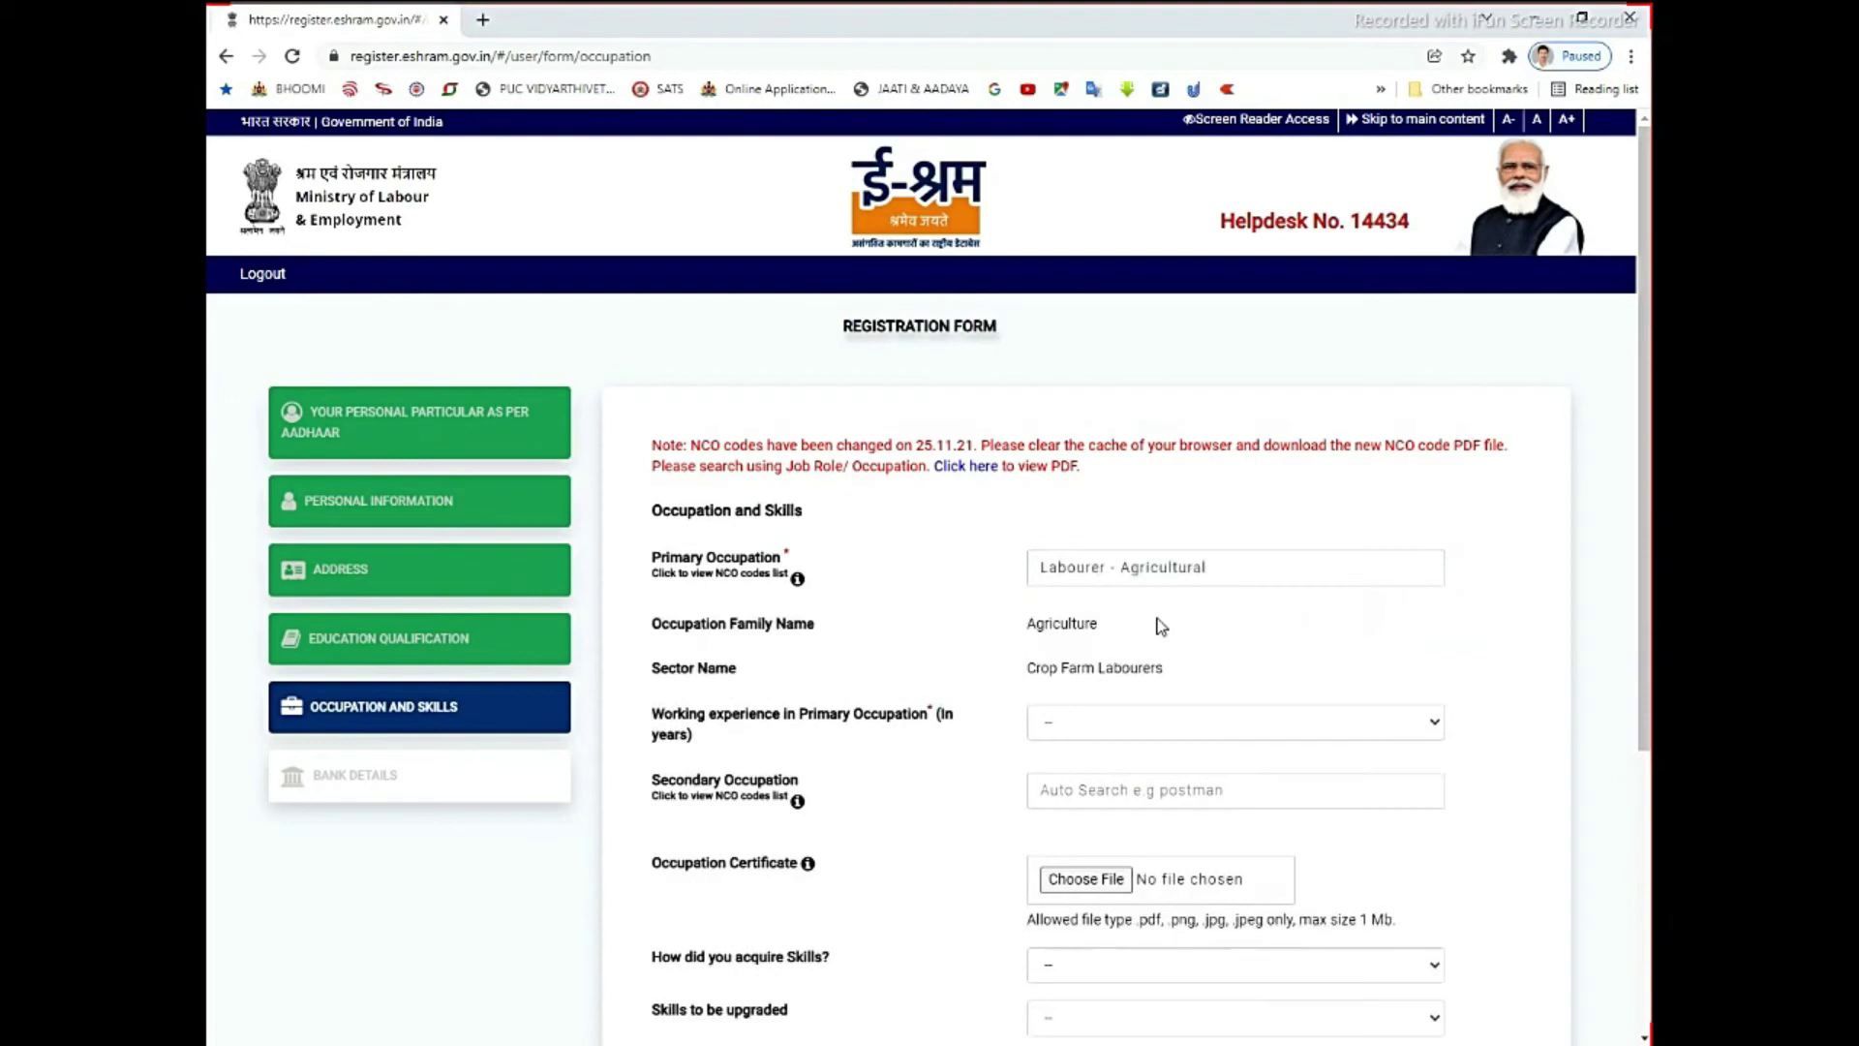
{"action": "left_click", "coordinate": [1167, 733]}
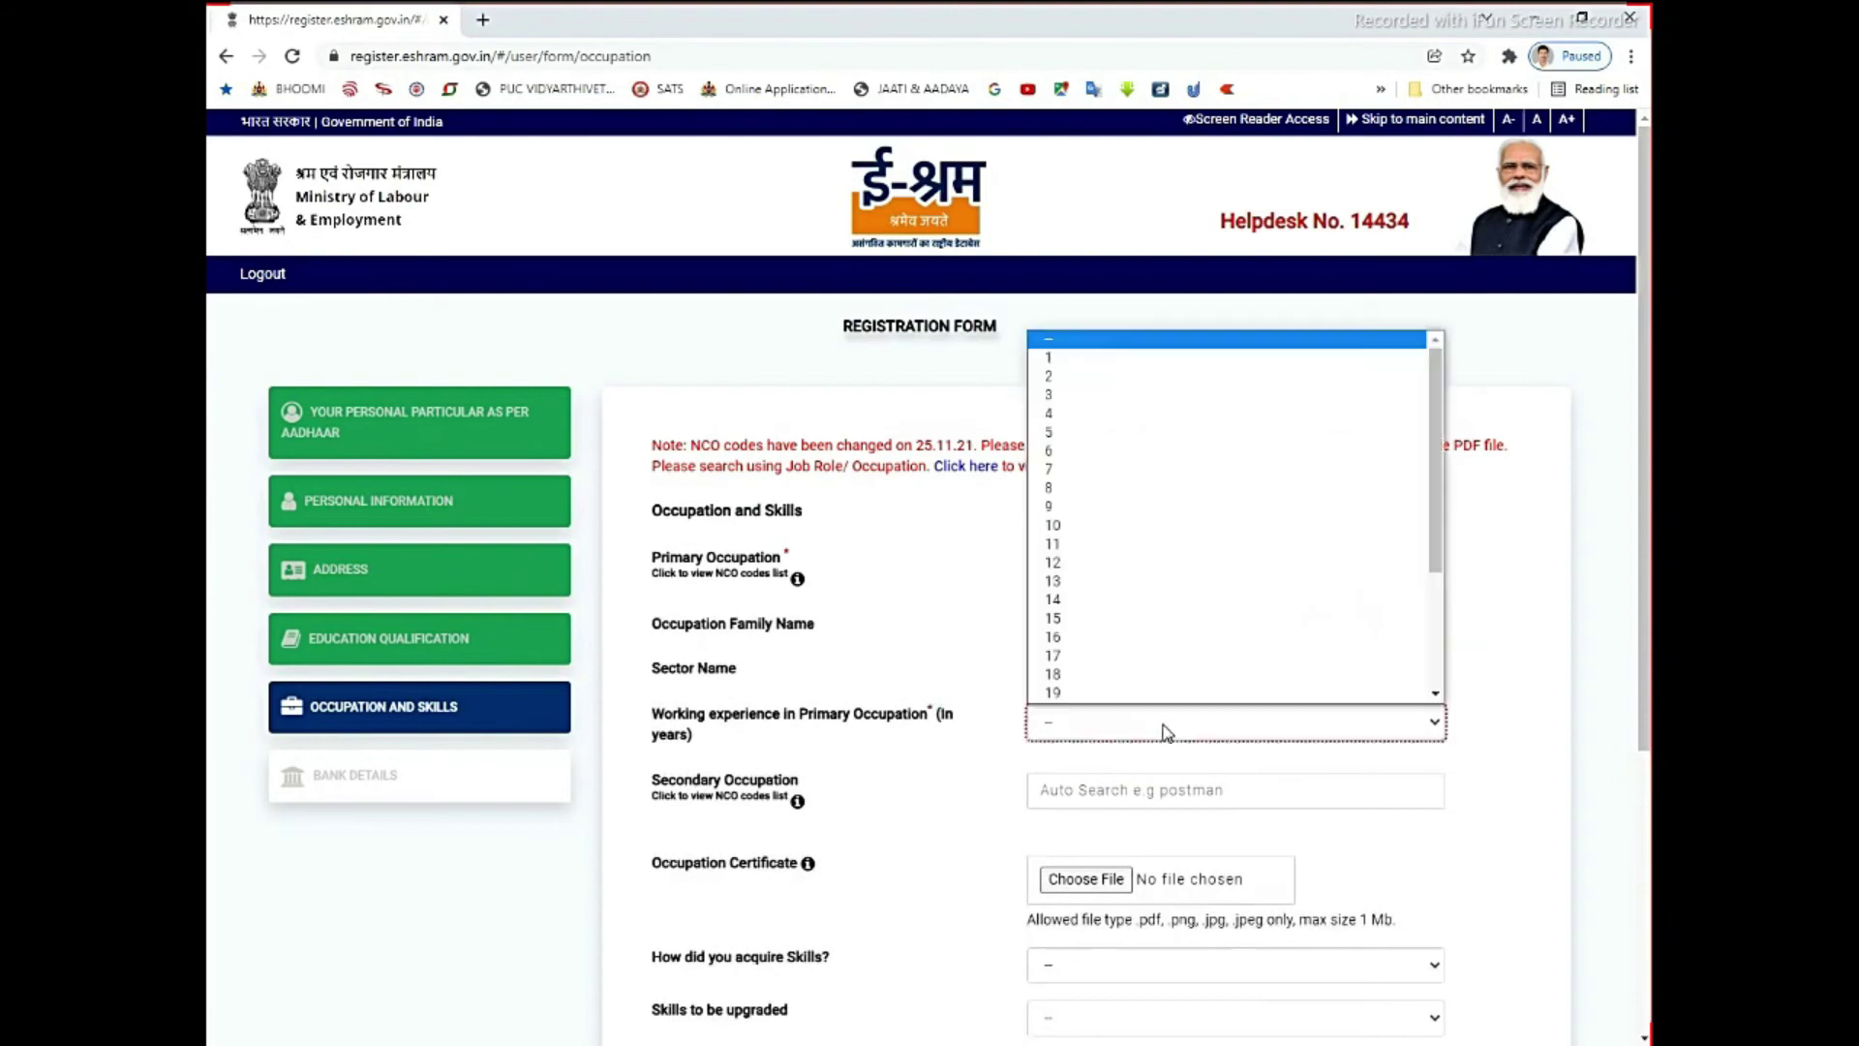
{"action": "left_click", "coordinate": [1173, 624]}
{"action": "scroll", "coordinate": [1171, 629], "scroll_direction": "down", "scroll_amount": 2}
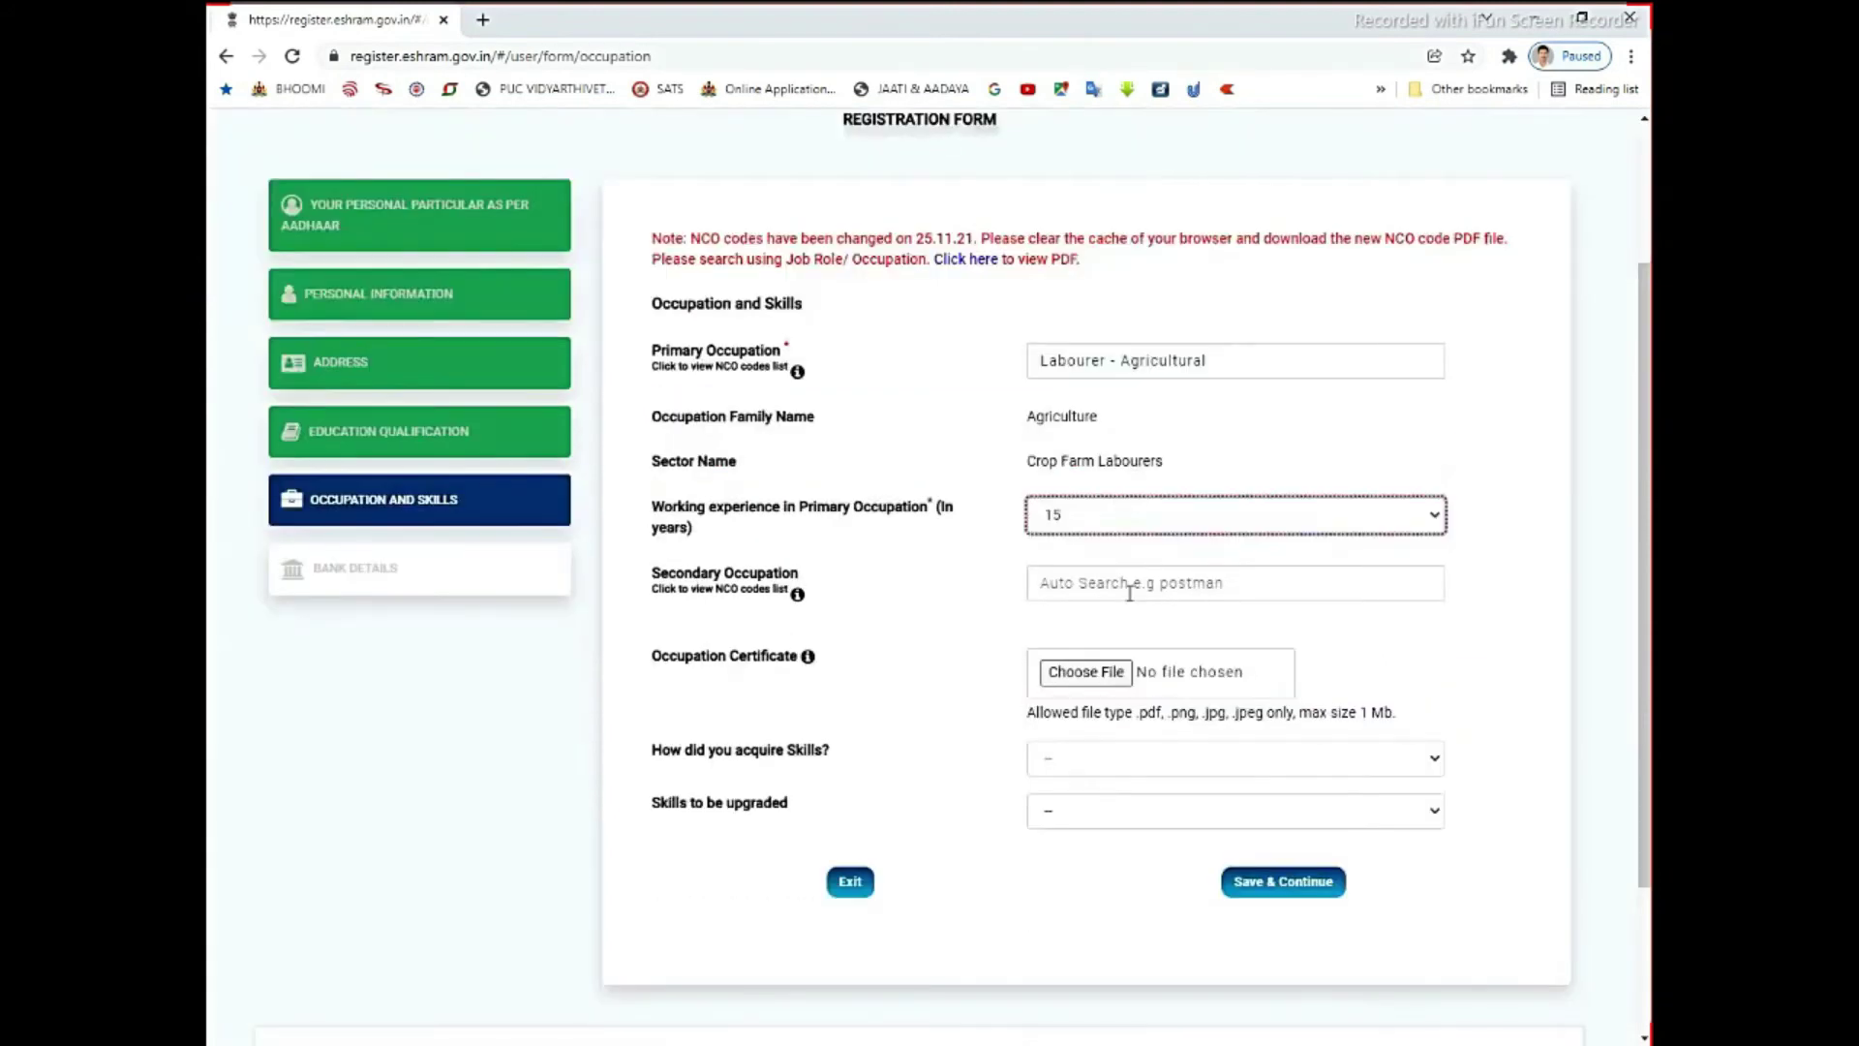
{"action": "left_click", "coordinate": [1266, 883]}
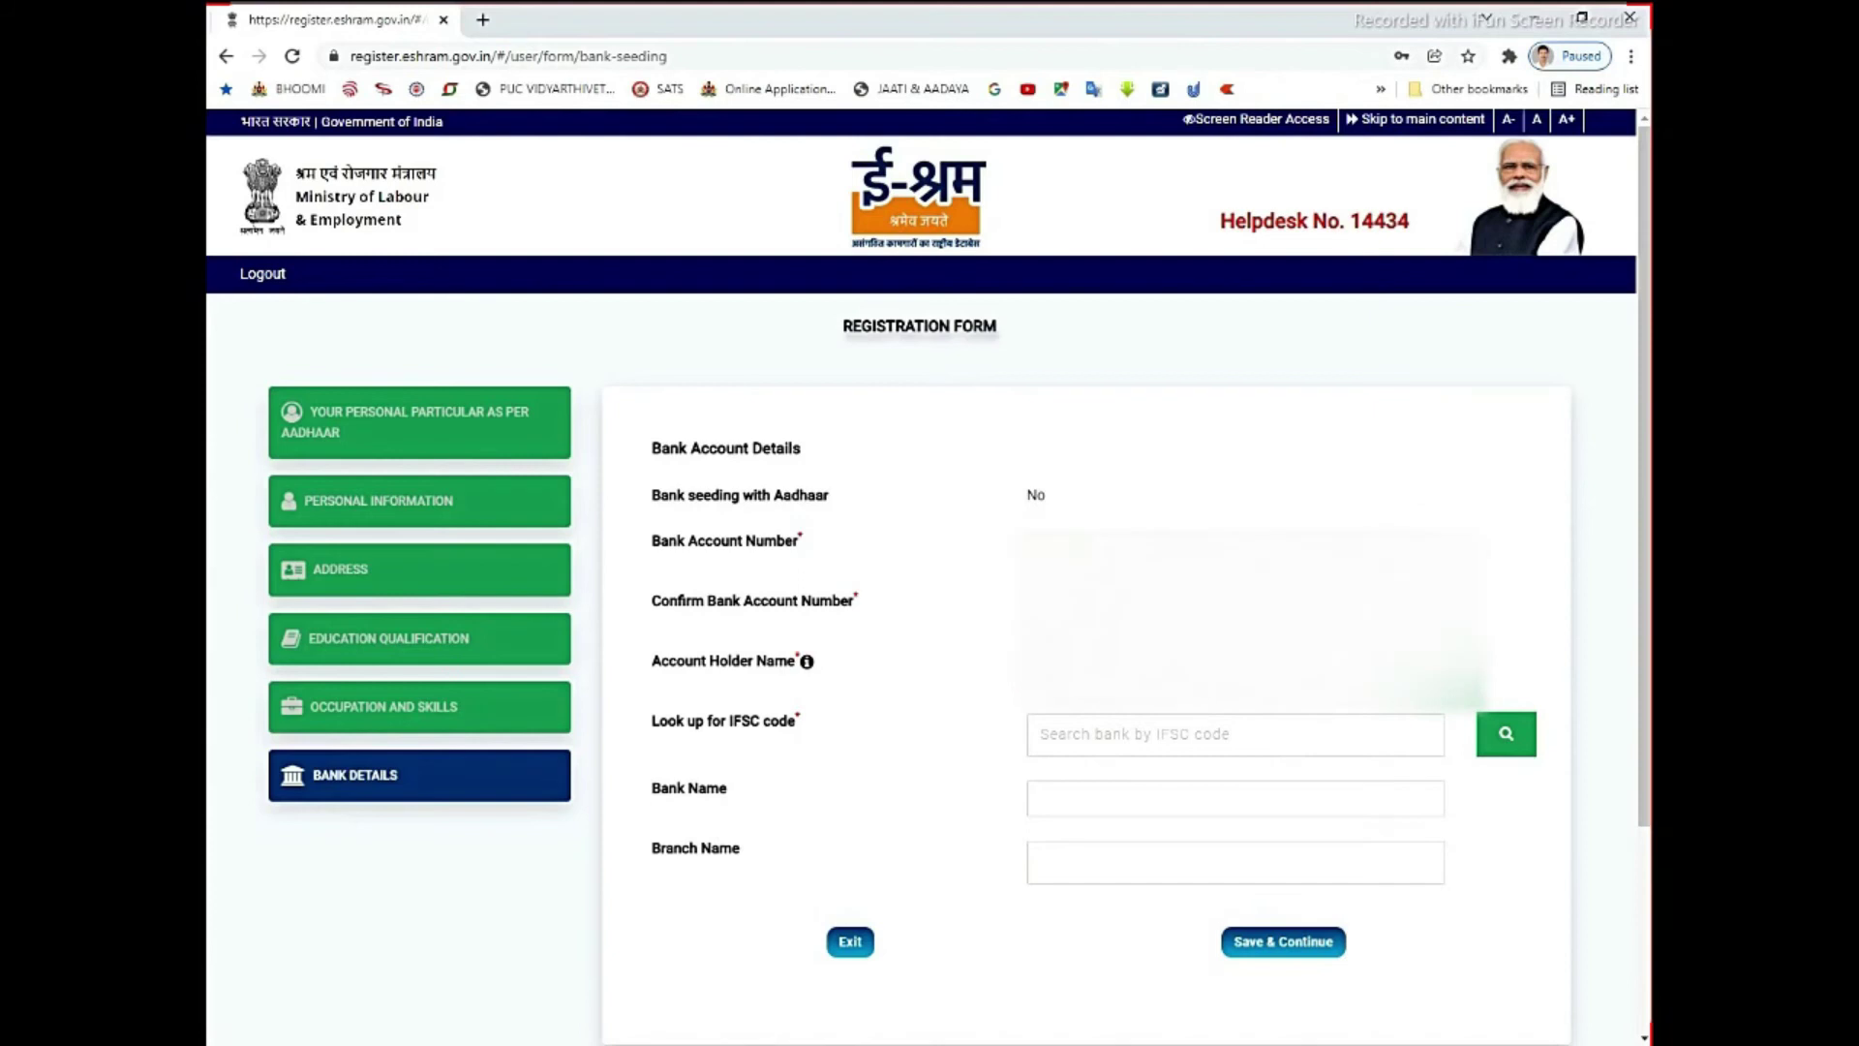
Step: Enter IFSC SBIN0040077, bank STATE BANK OF INDIA and branch TAGADUR, then save
{"action": "left_click", "coordinate": [1142, 733]}
{"action": "type", "text": "SBIN004007"}
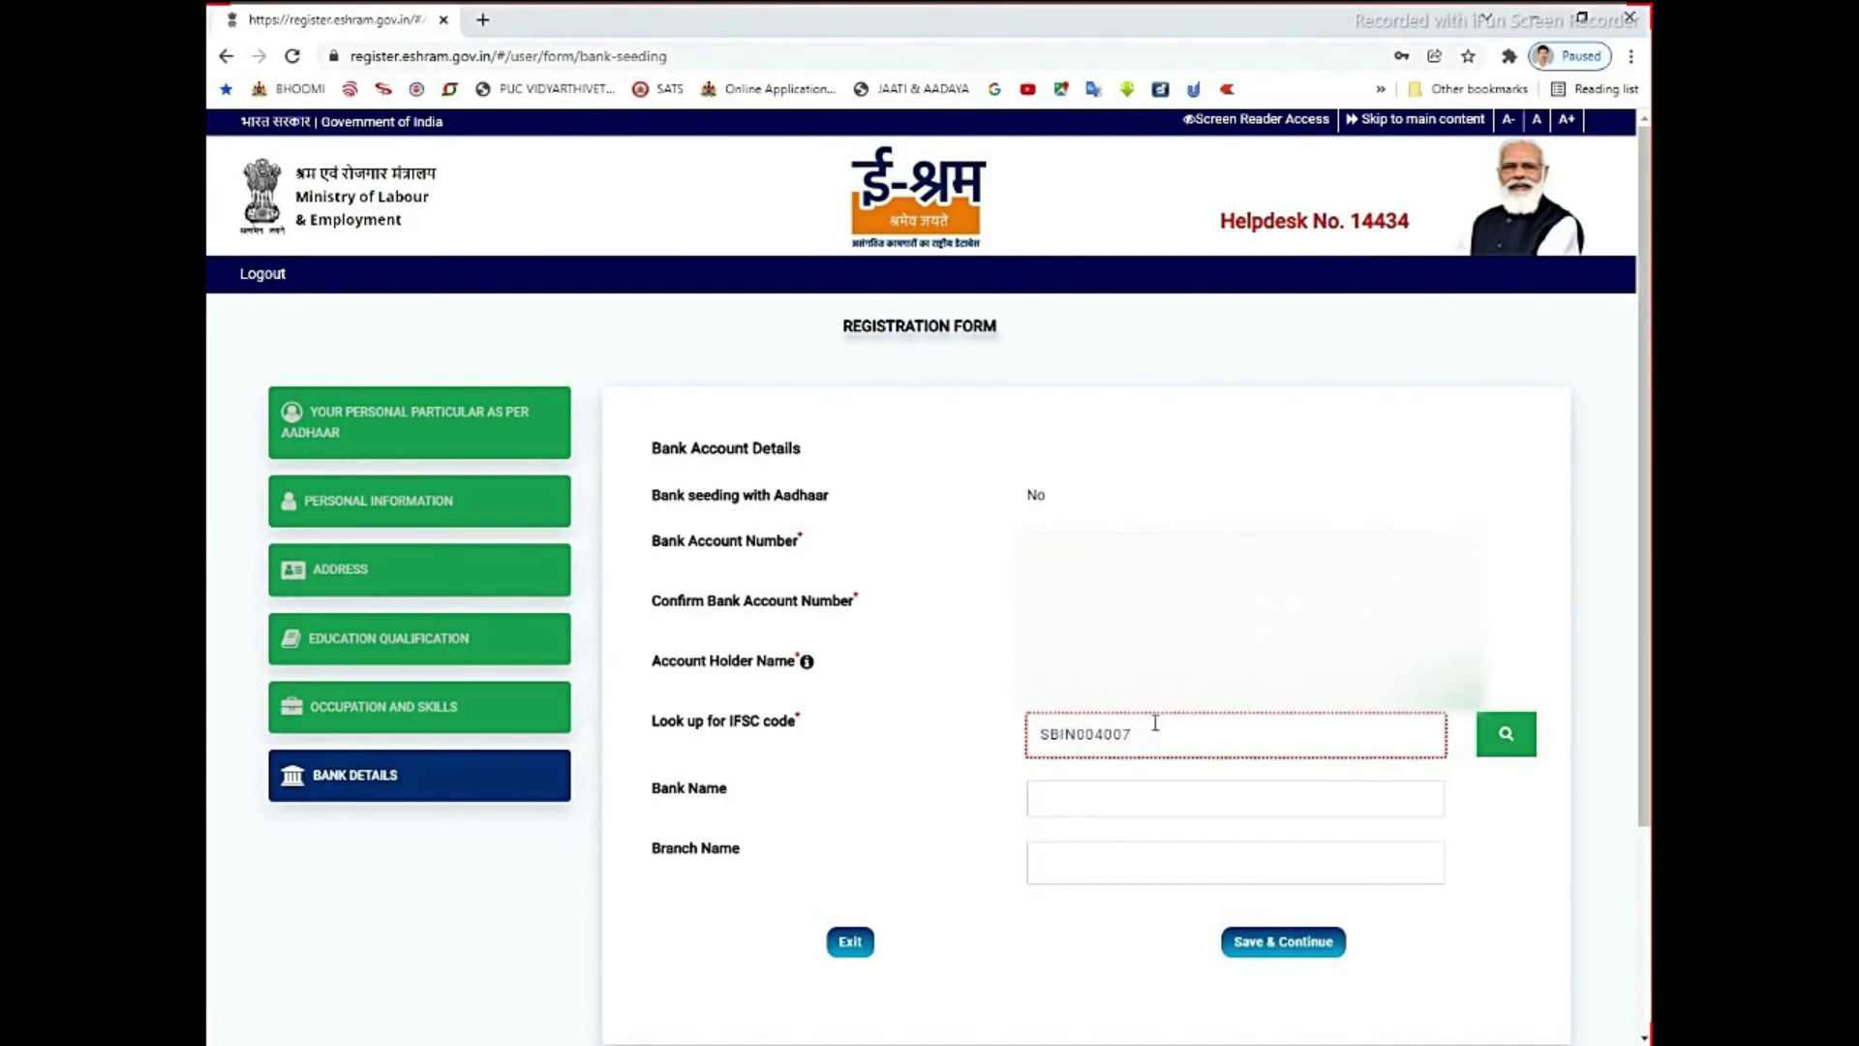
{"action": "type", "text": "7"}
{"action": "left_click", "coordinate": [1118, 792]}
{"action": "type", "text": "STATE BANK OF INDIA"}
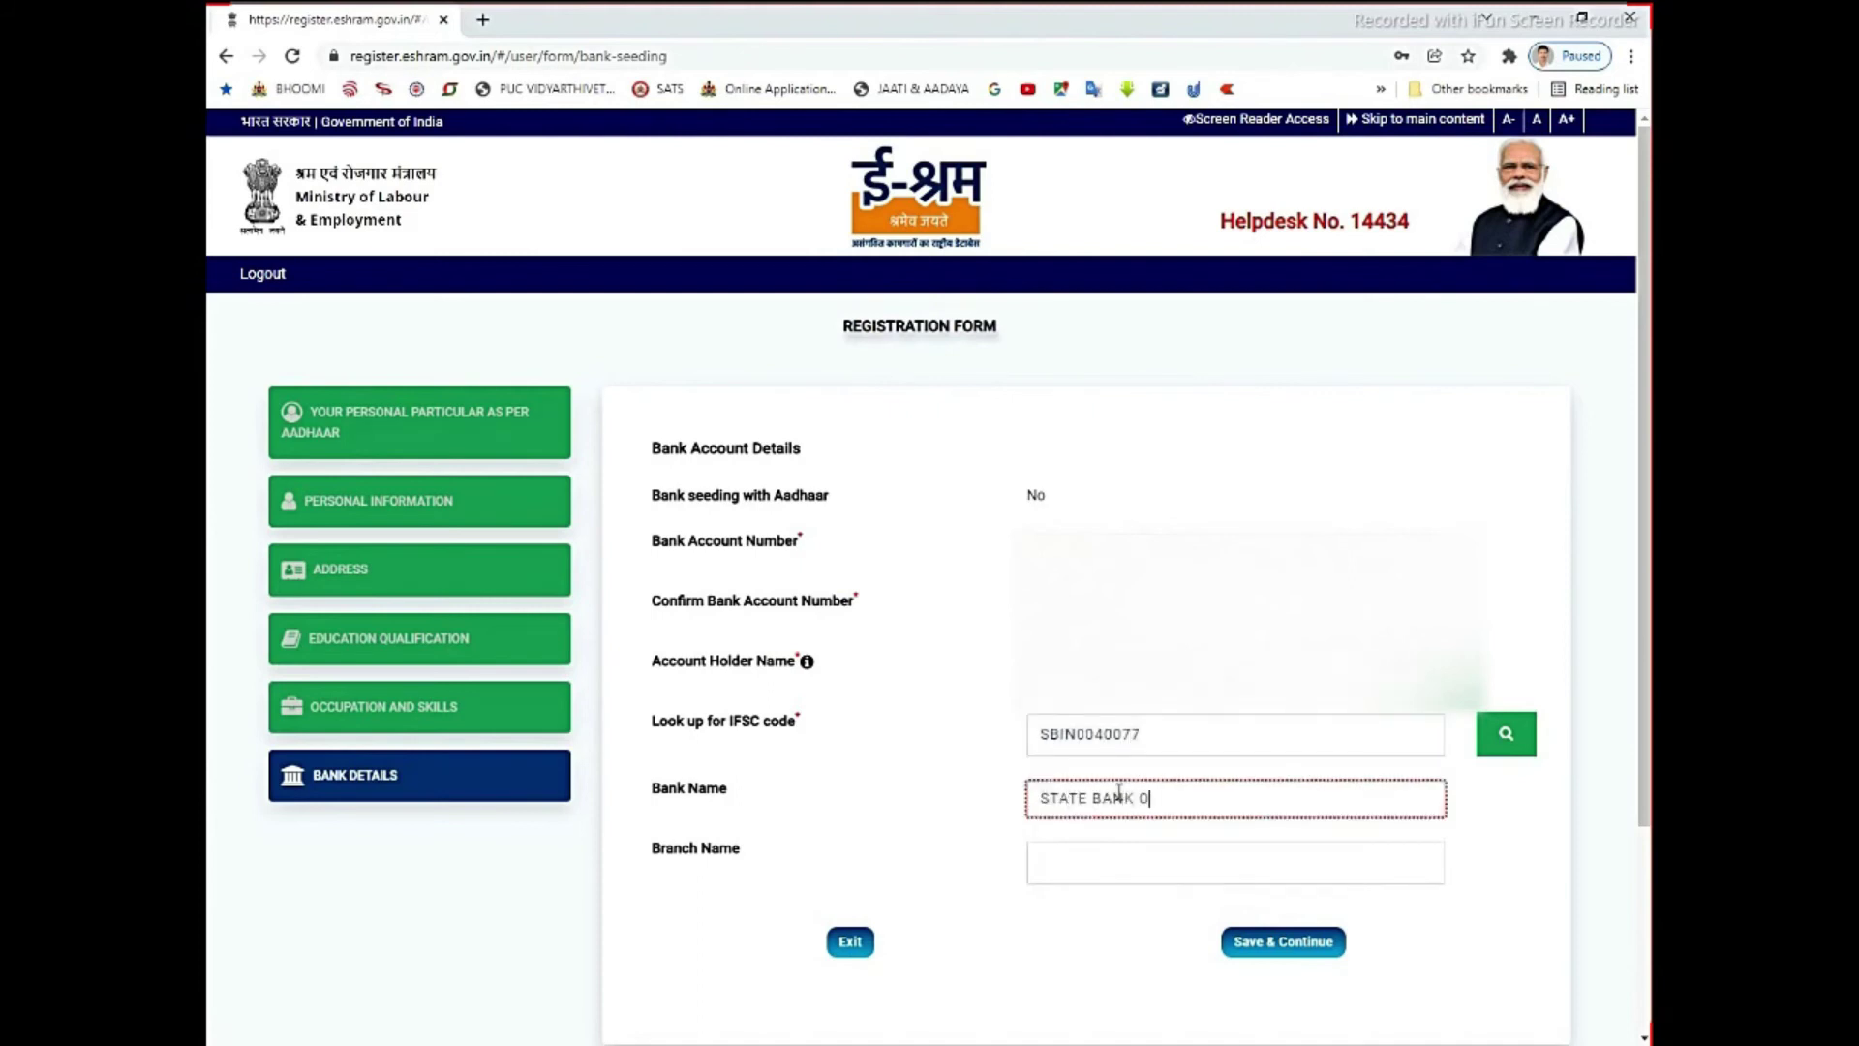
{"action": "left_click", "coordinate": [1252, 842]}
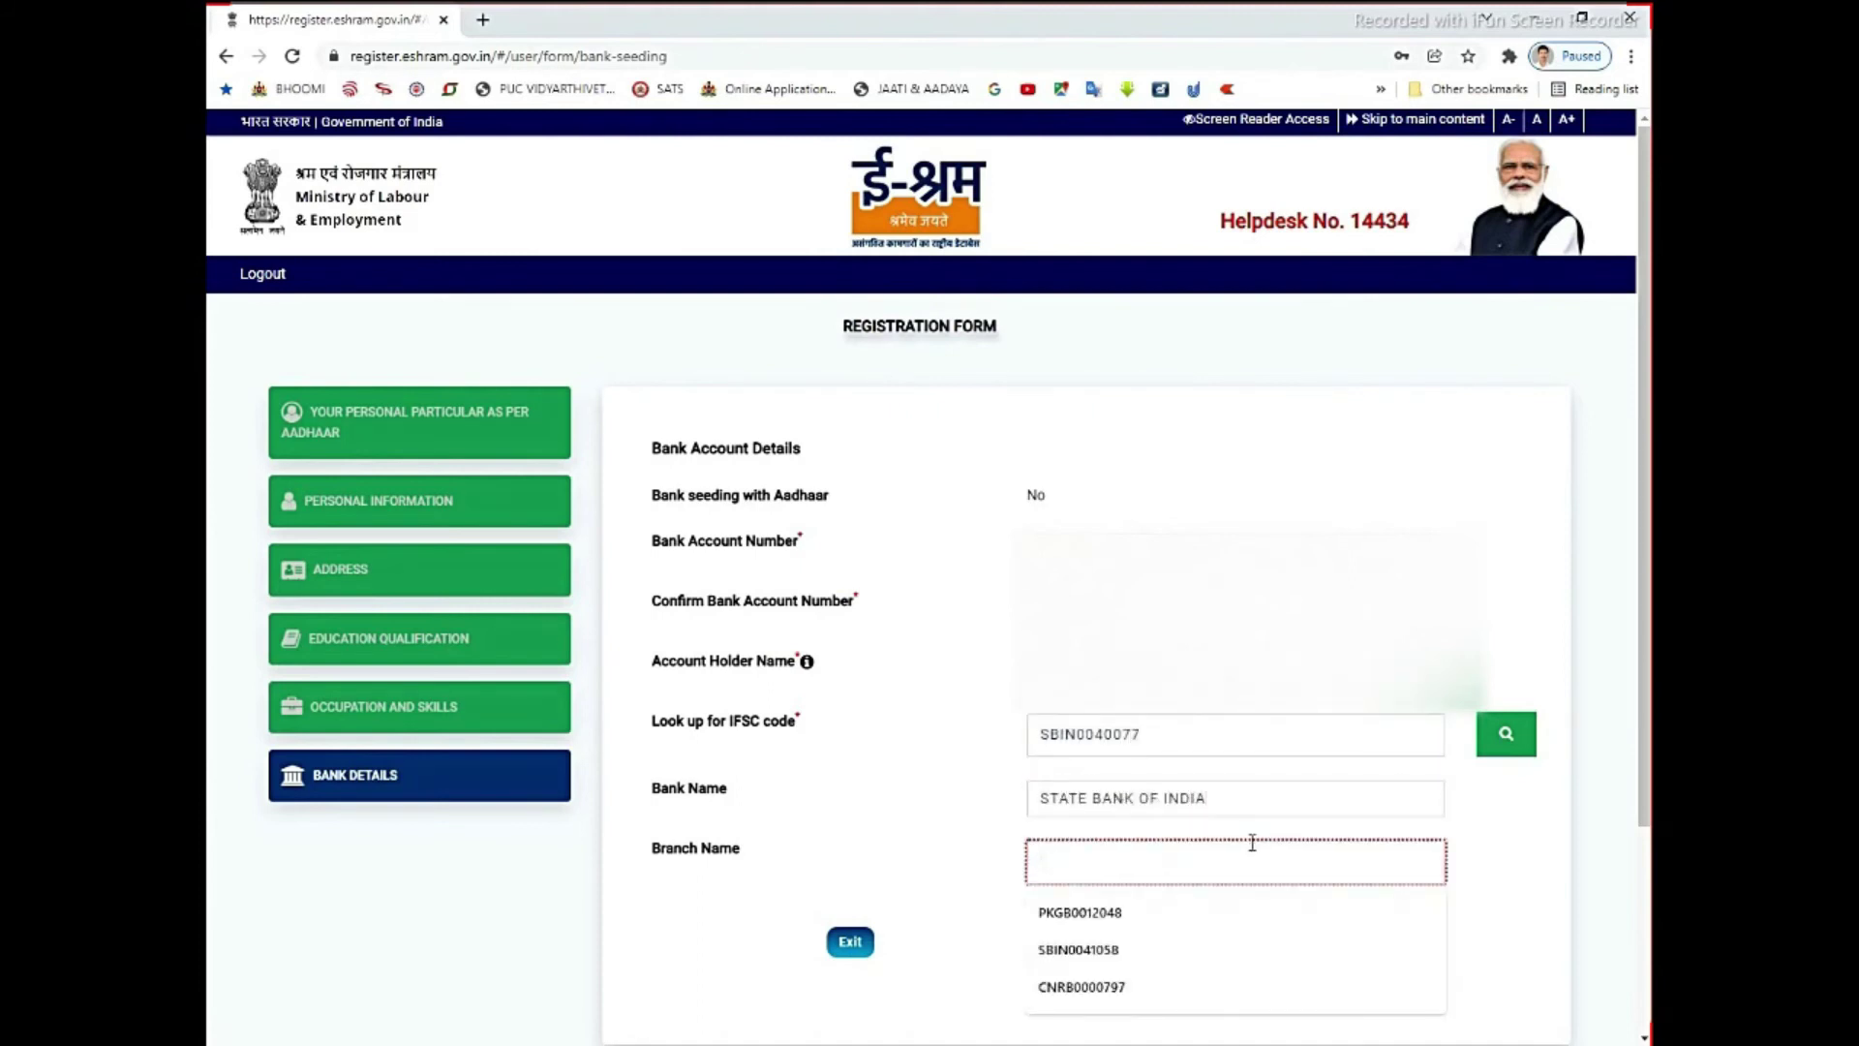
{"action": "type", "text": "TAGADUR"}
{"action": "left_click", "coordinate": [1281, 953]}
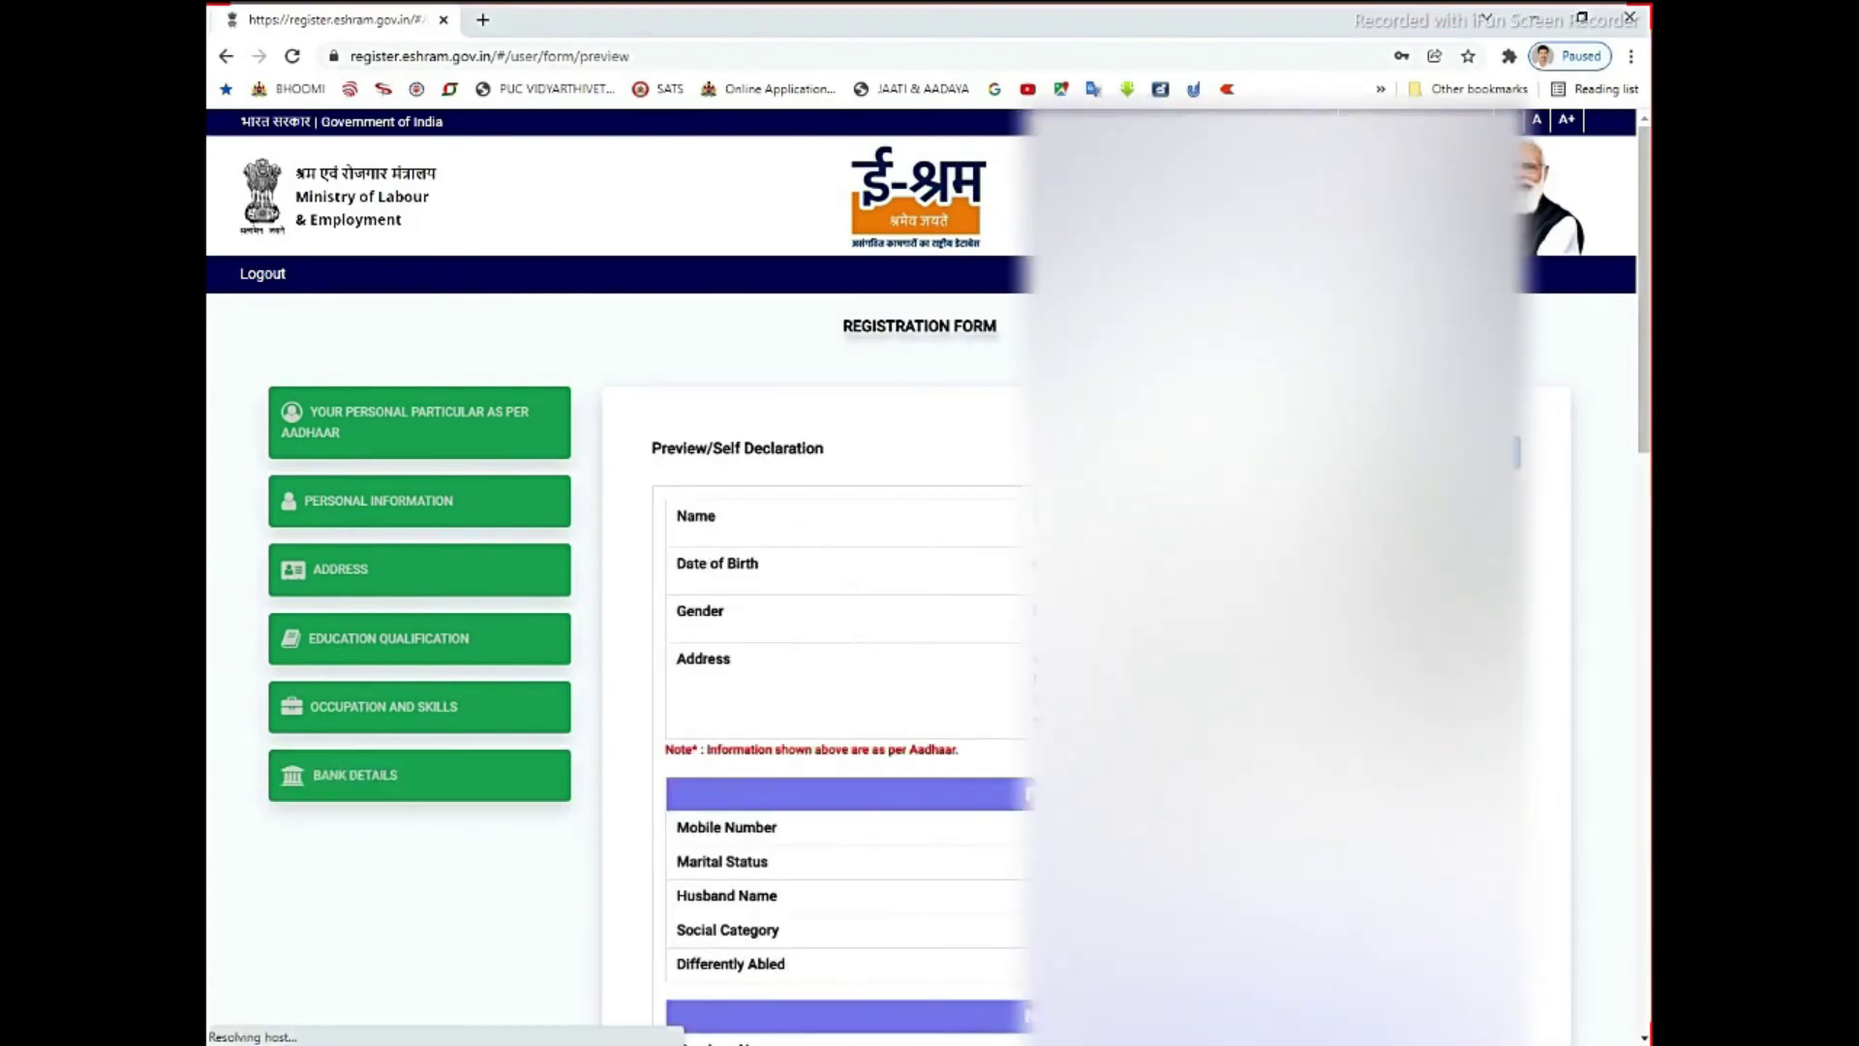
Step: Review the preview, accept the self-declaration undertaking, and submit the registration
{"action": "scroll", "coordinate": [929, 581], "scroll_direction": "down", "scroll_amount": 8}
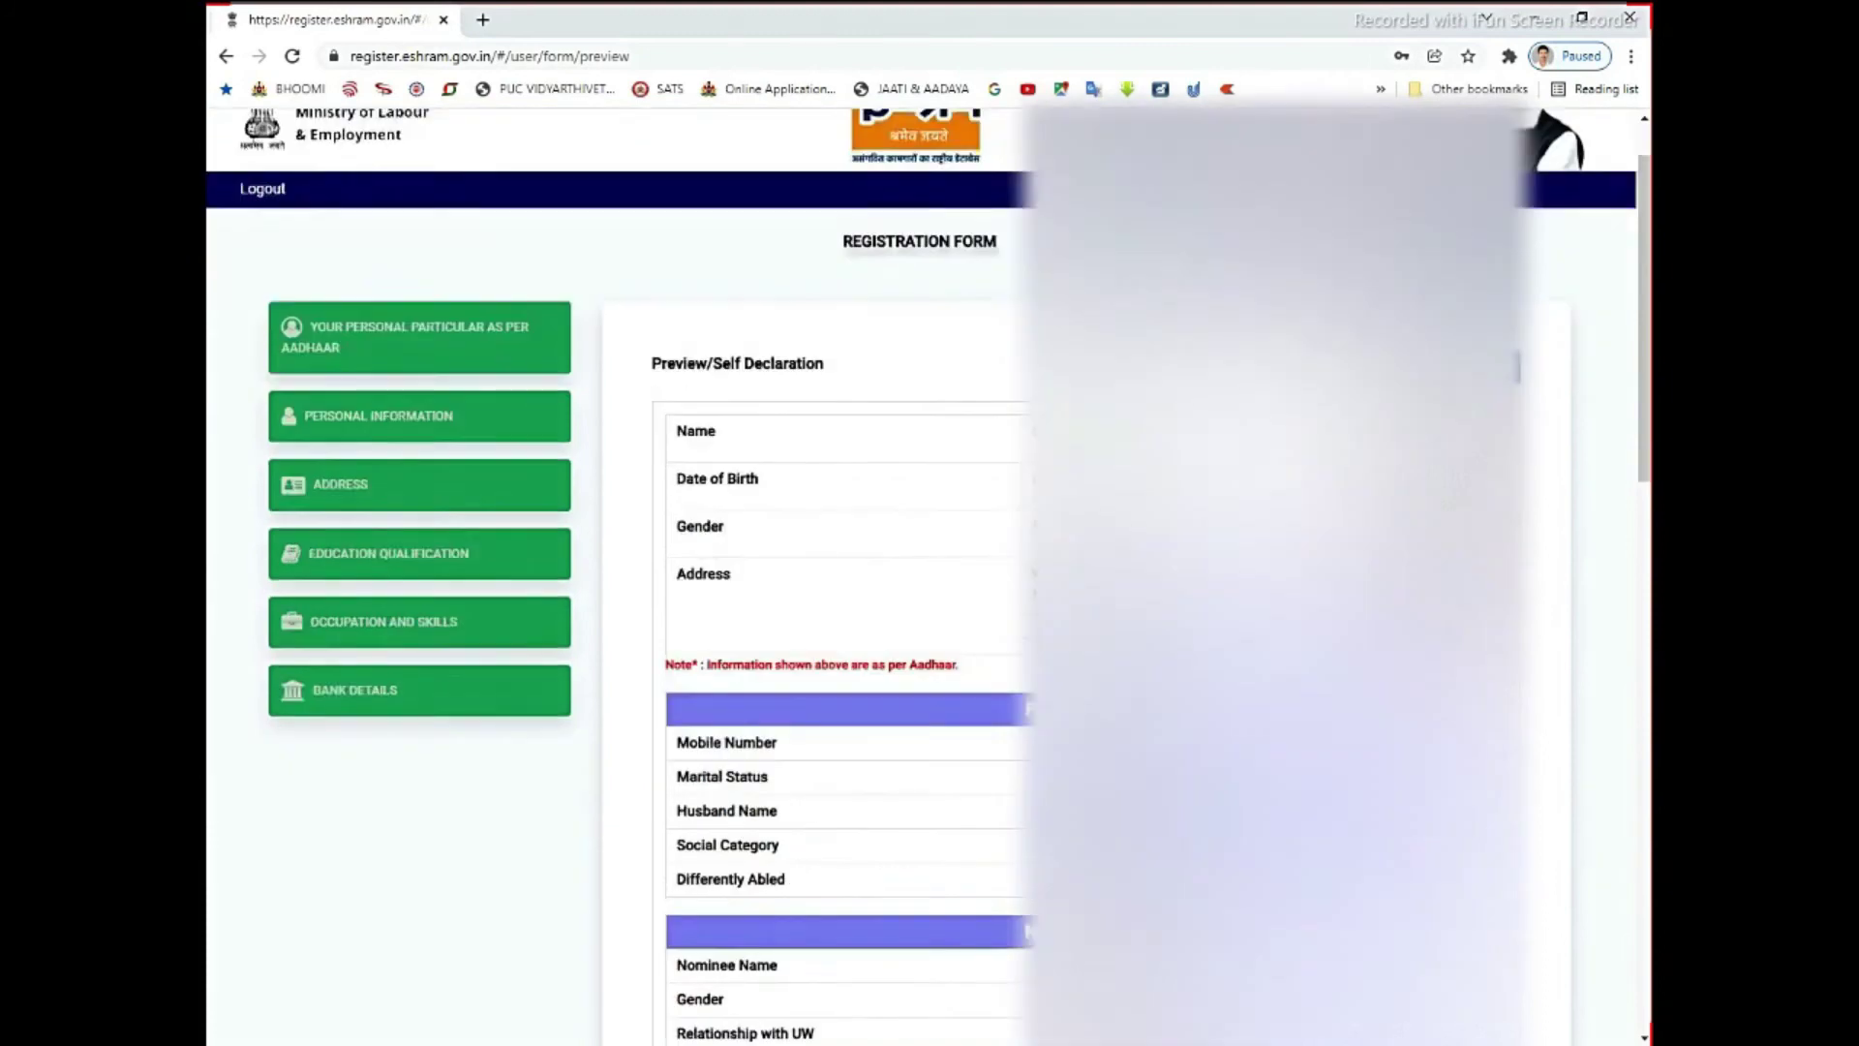
{"action": "scroll", "coordinate": [852, 581], "scroll_direction": "down", "scroll_amount": 3}
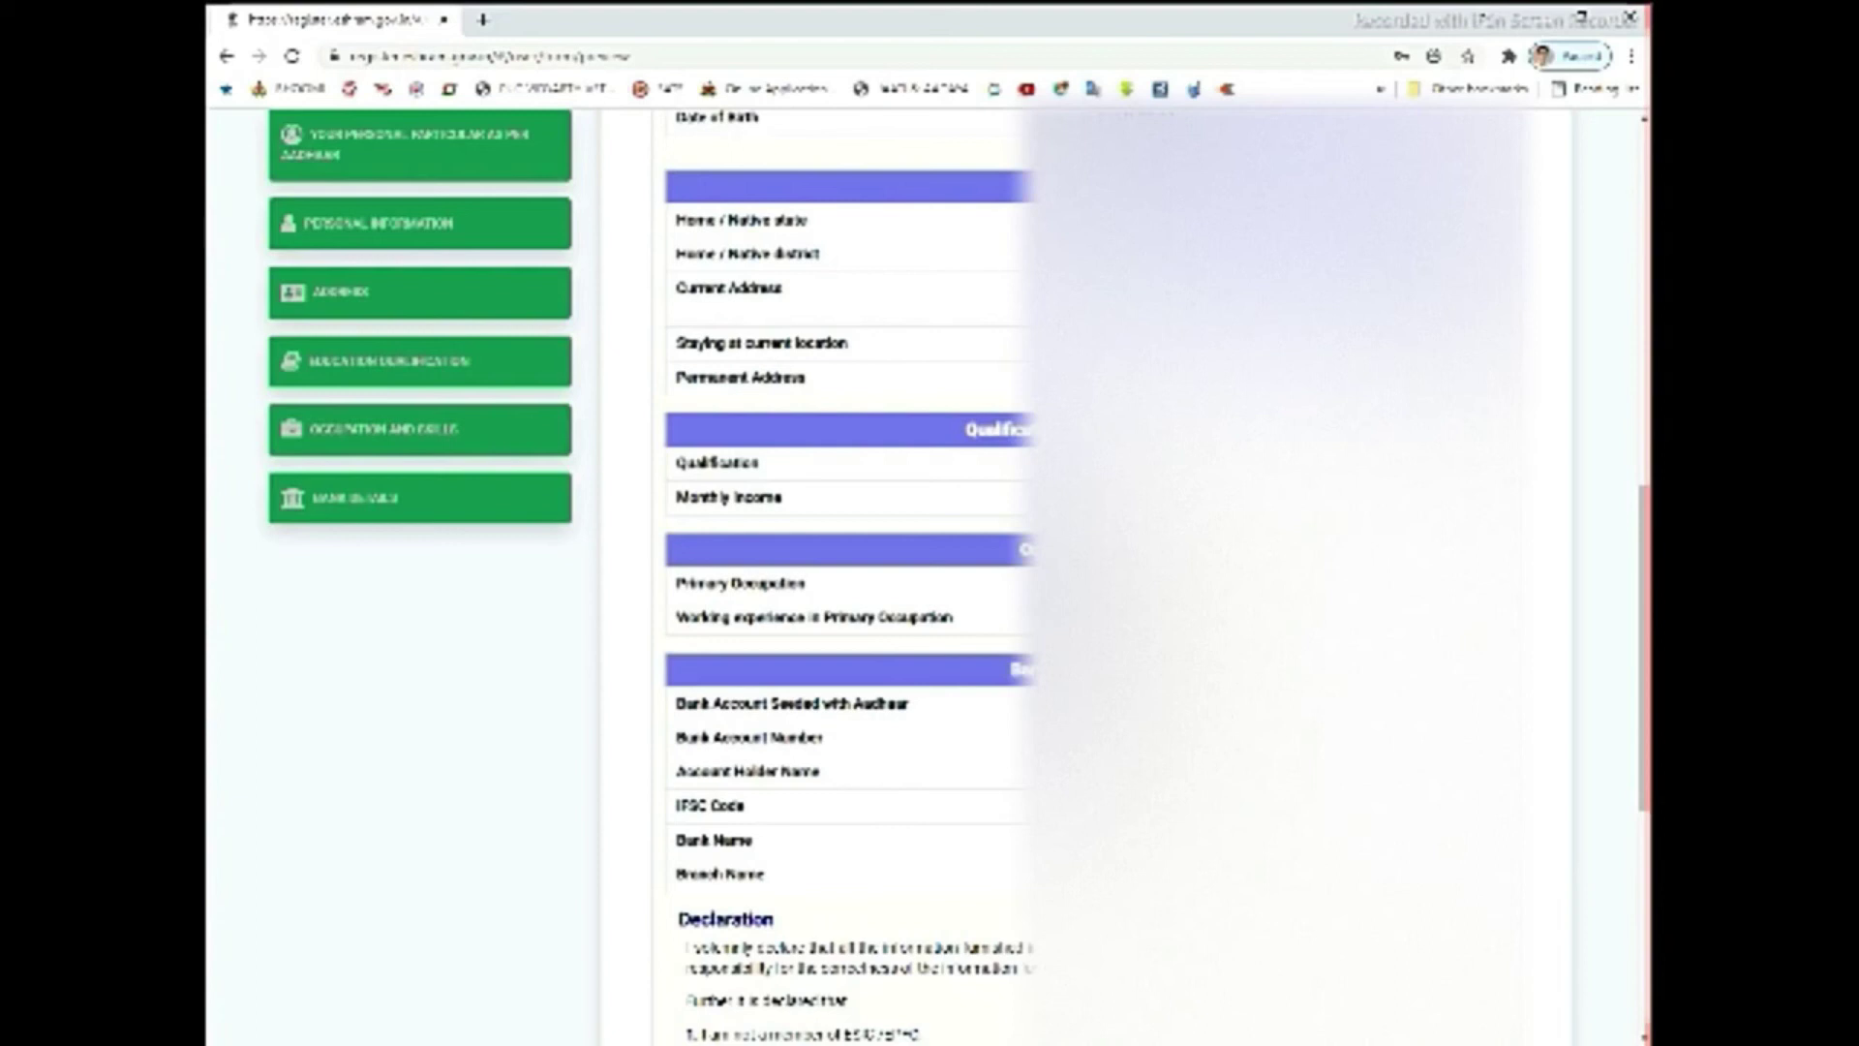
{"action": "scroll", "coordinate": [751, 713], "scroll_direction": "down", "scroll_amount": 5}
{"action": "left_click", "coordinate": [696, 652]}
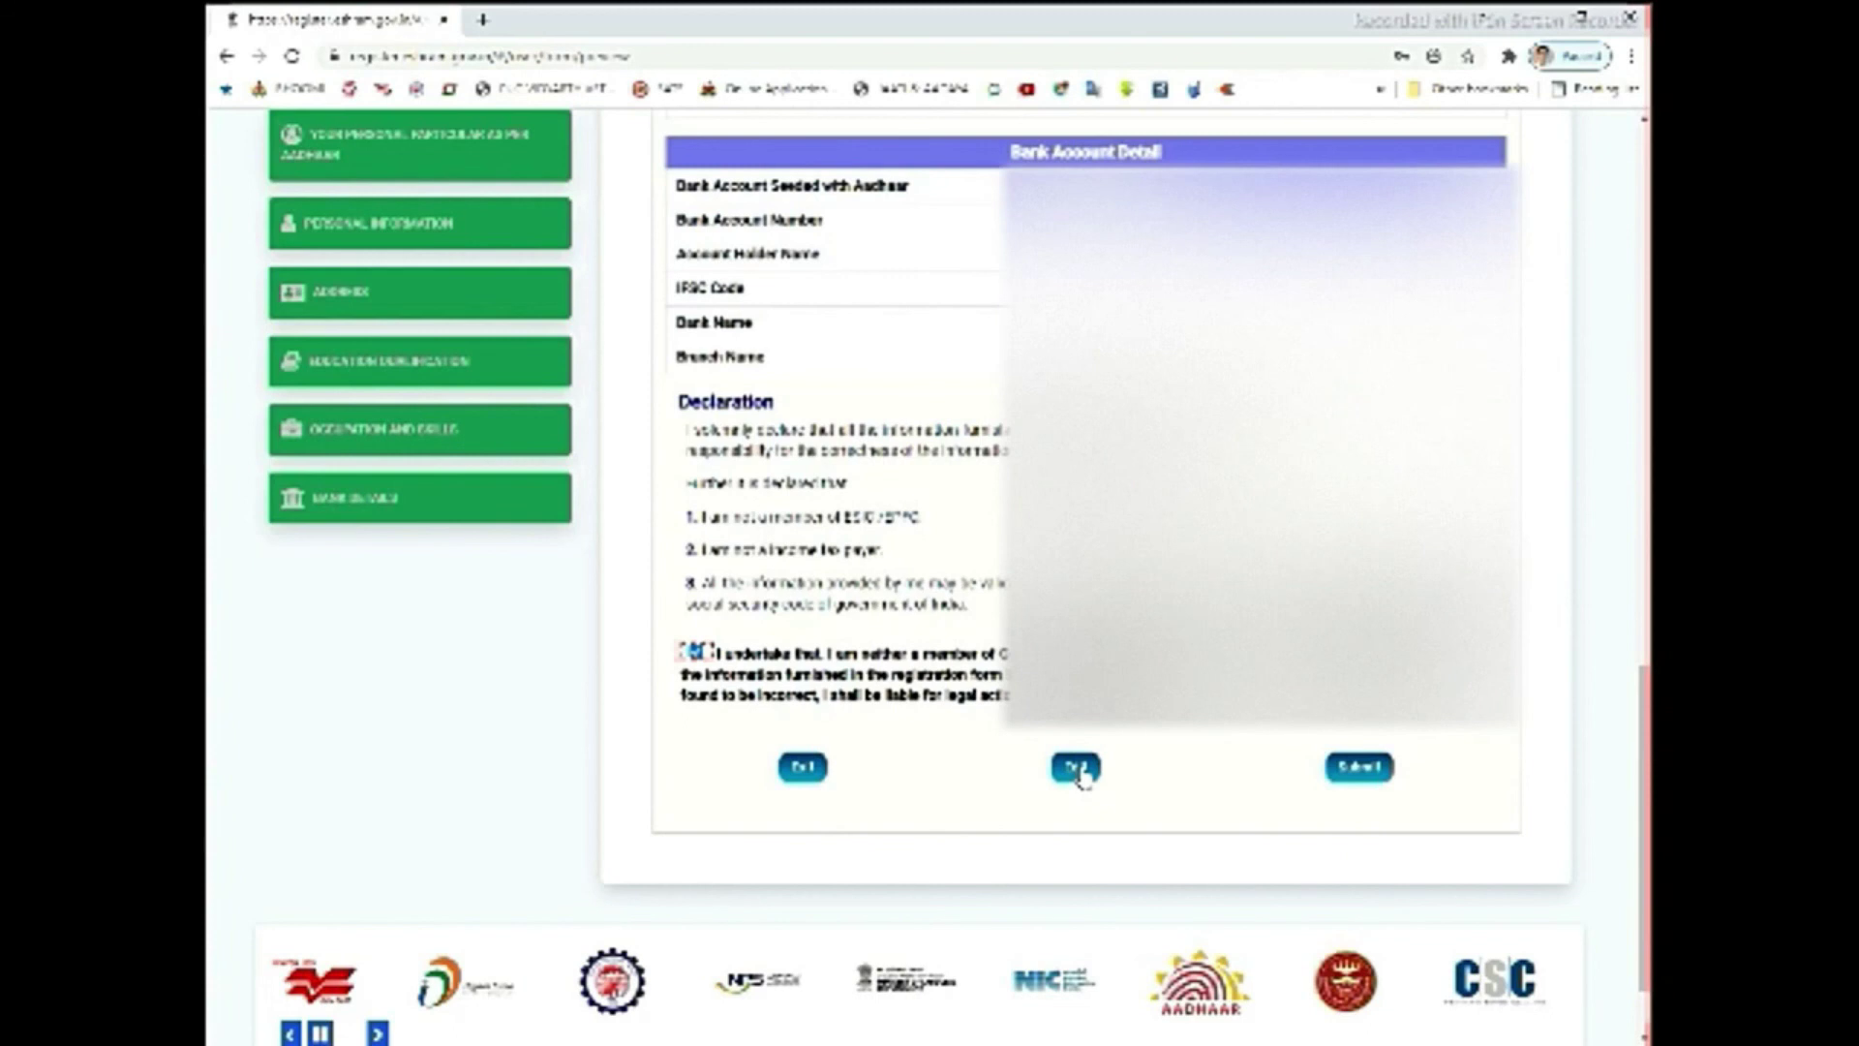
{"action": "left_click", "coordinate": [1358, 768]}
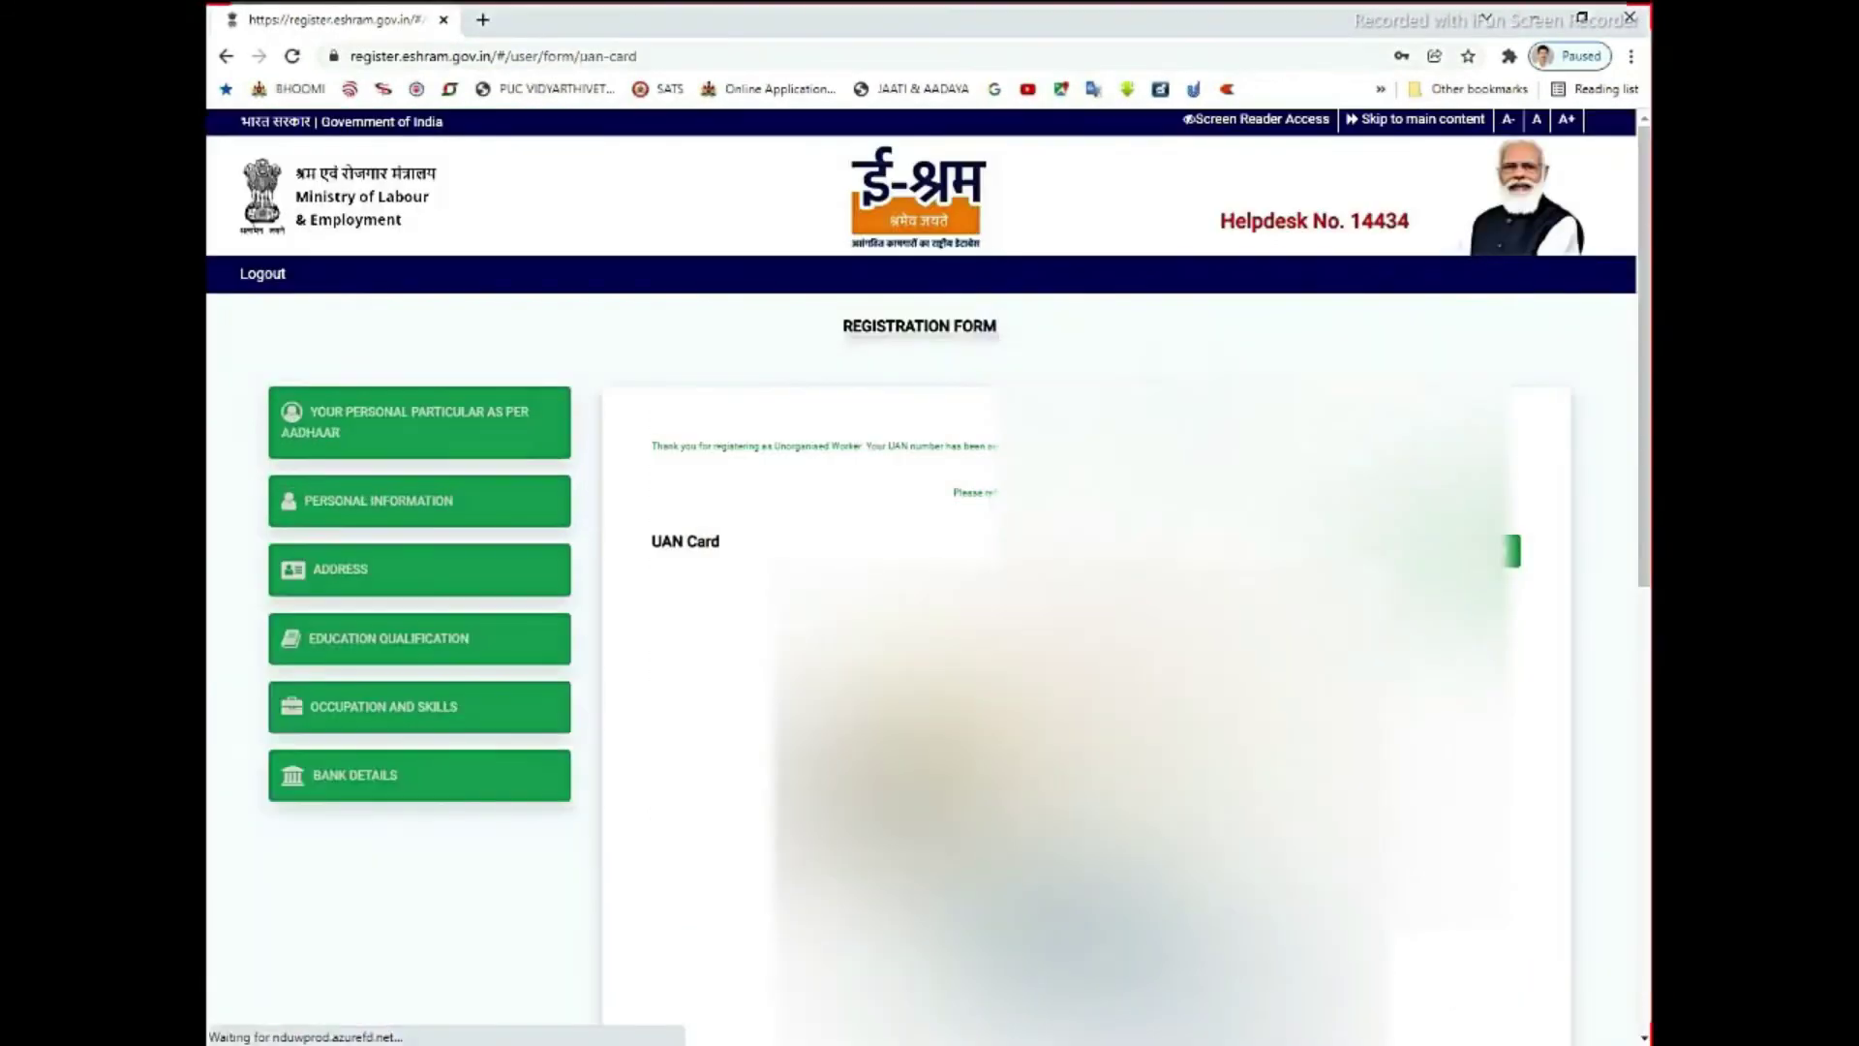
Step: Download the UAN card PDF twice, allowing multiple downloads, as uan-card (16).pdf and uan-card (17).pdf
{"action": "scroll", "coordinate": [927, 581], "scroll_direction": "down", "scroll_amount": 4}
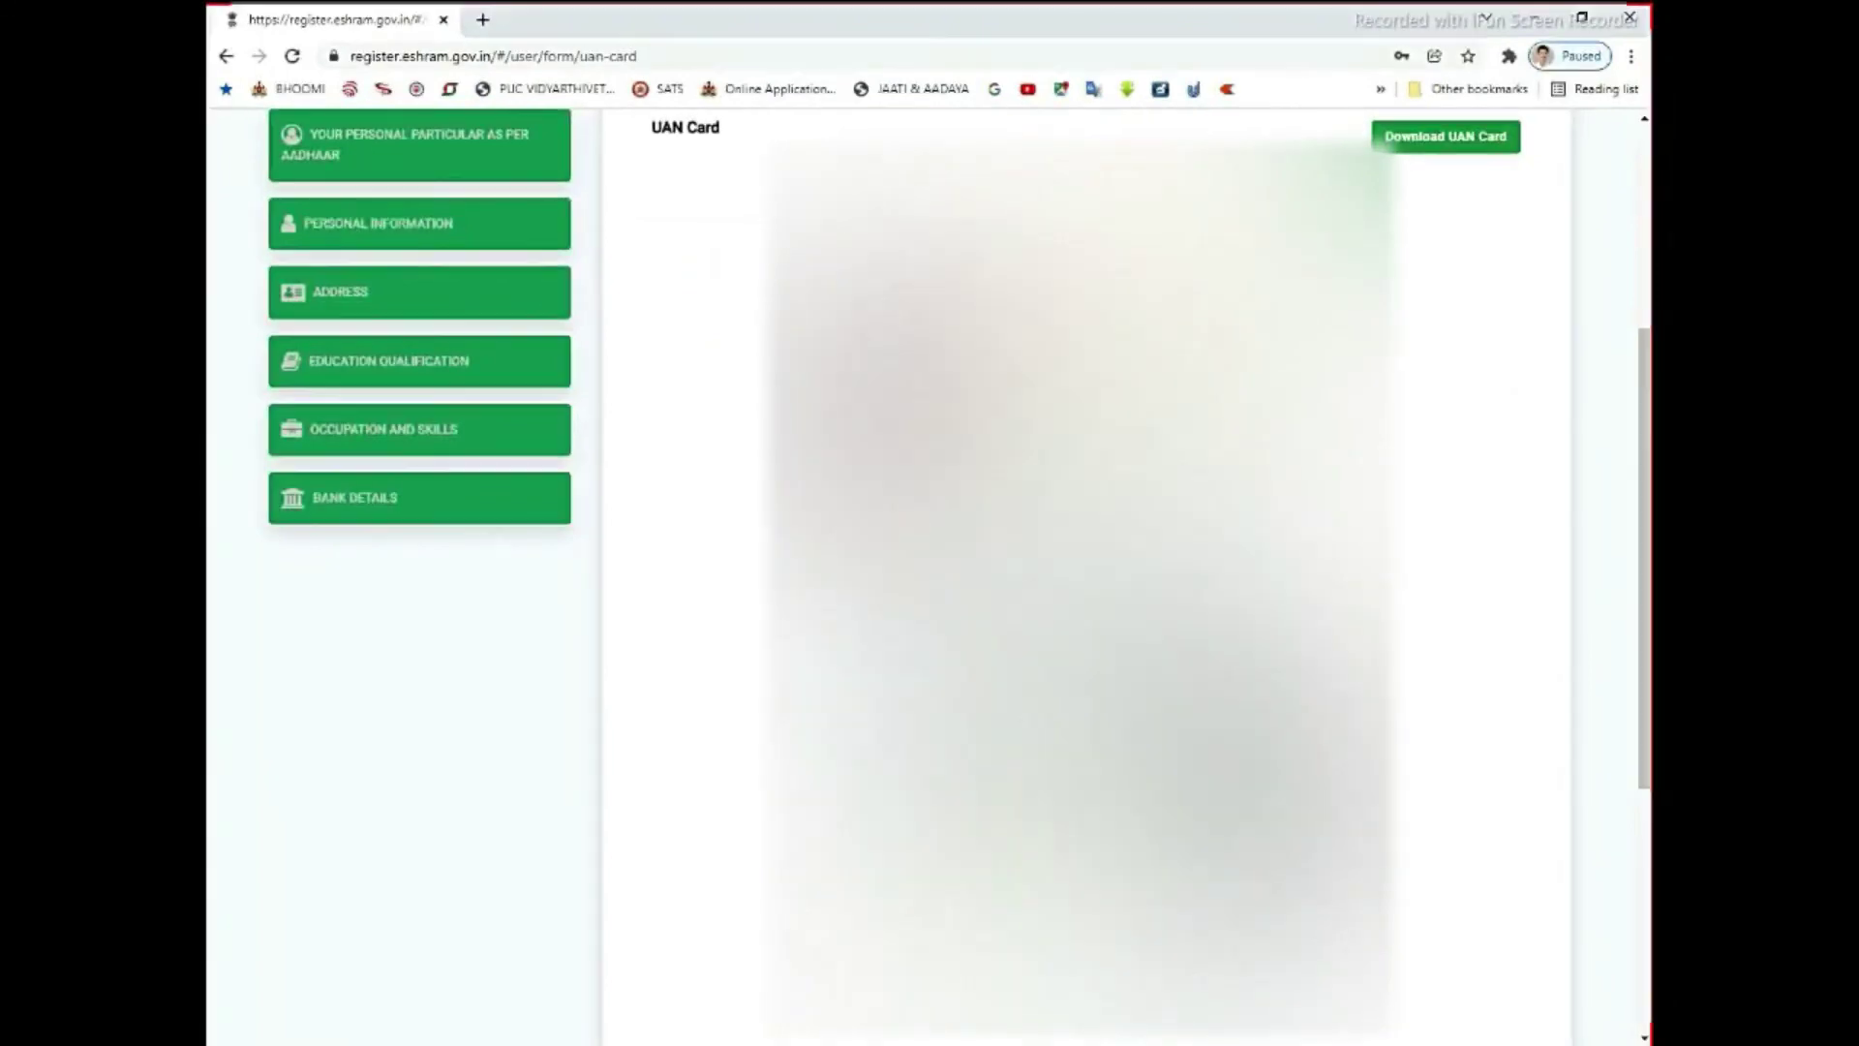
{"action": "scroll", "coordinate": [1452, 460], "scroll_direction": "up", "scroll_amount": 3}
{"action": "left_click", "coordinate": [1452, 461]}
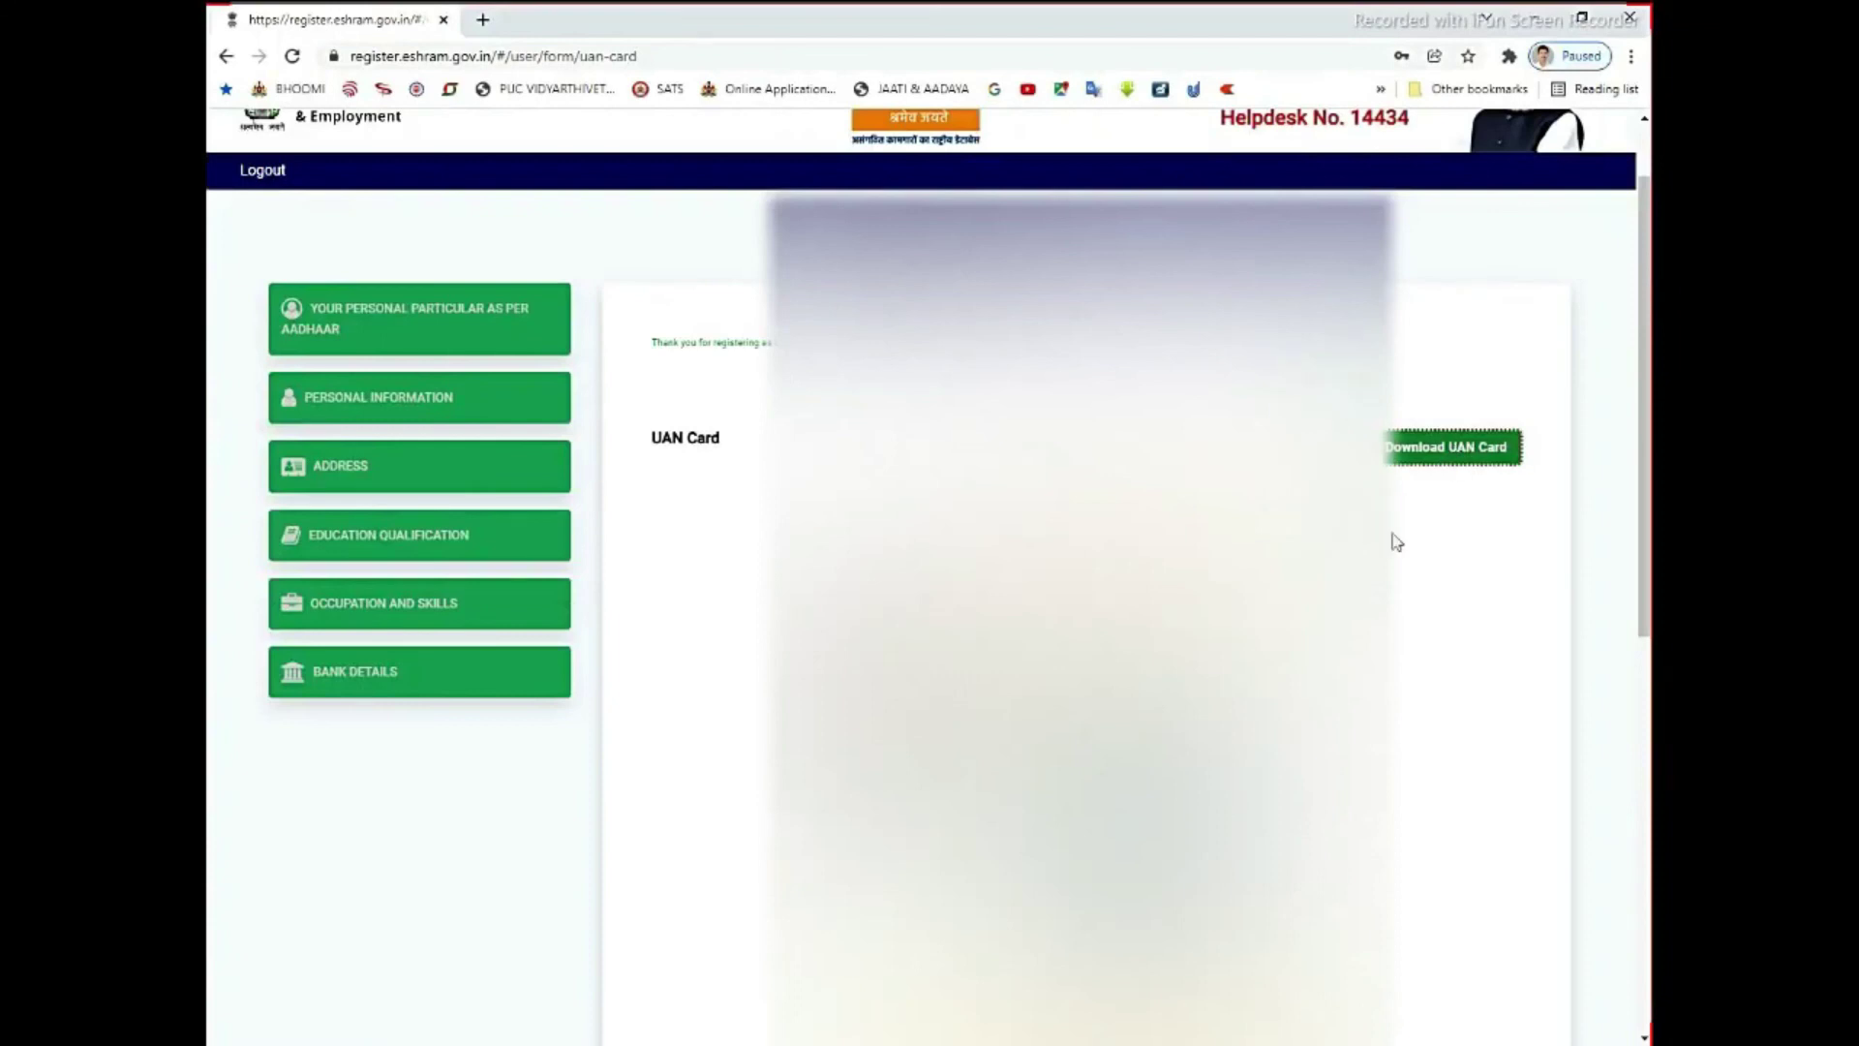
{"action": "left_click", "coordinate": [1452, 451]}
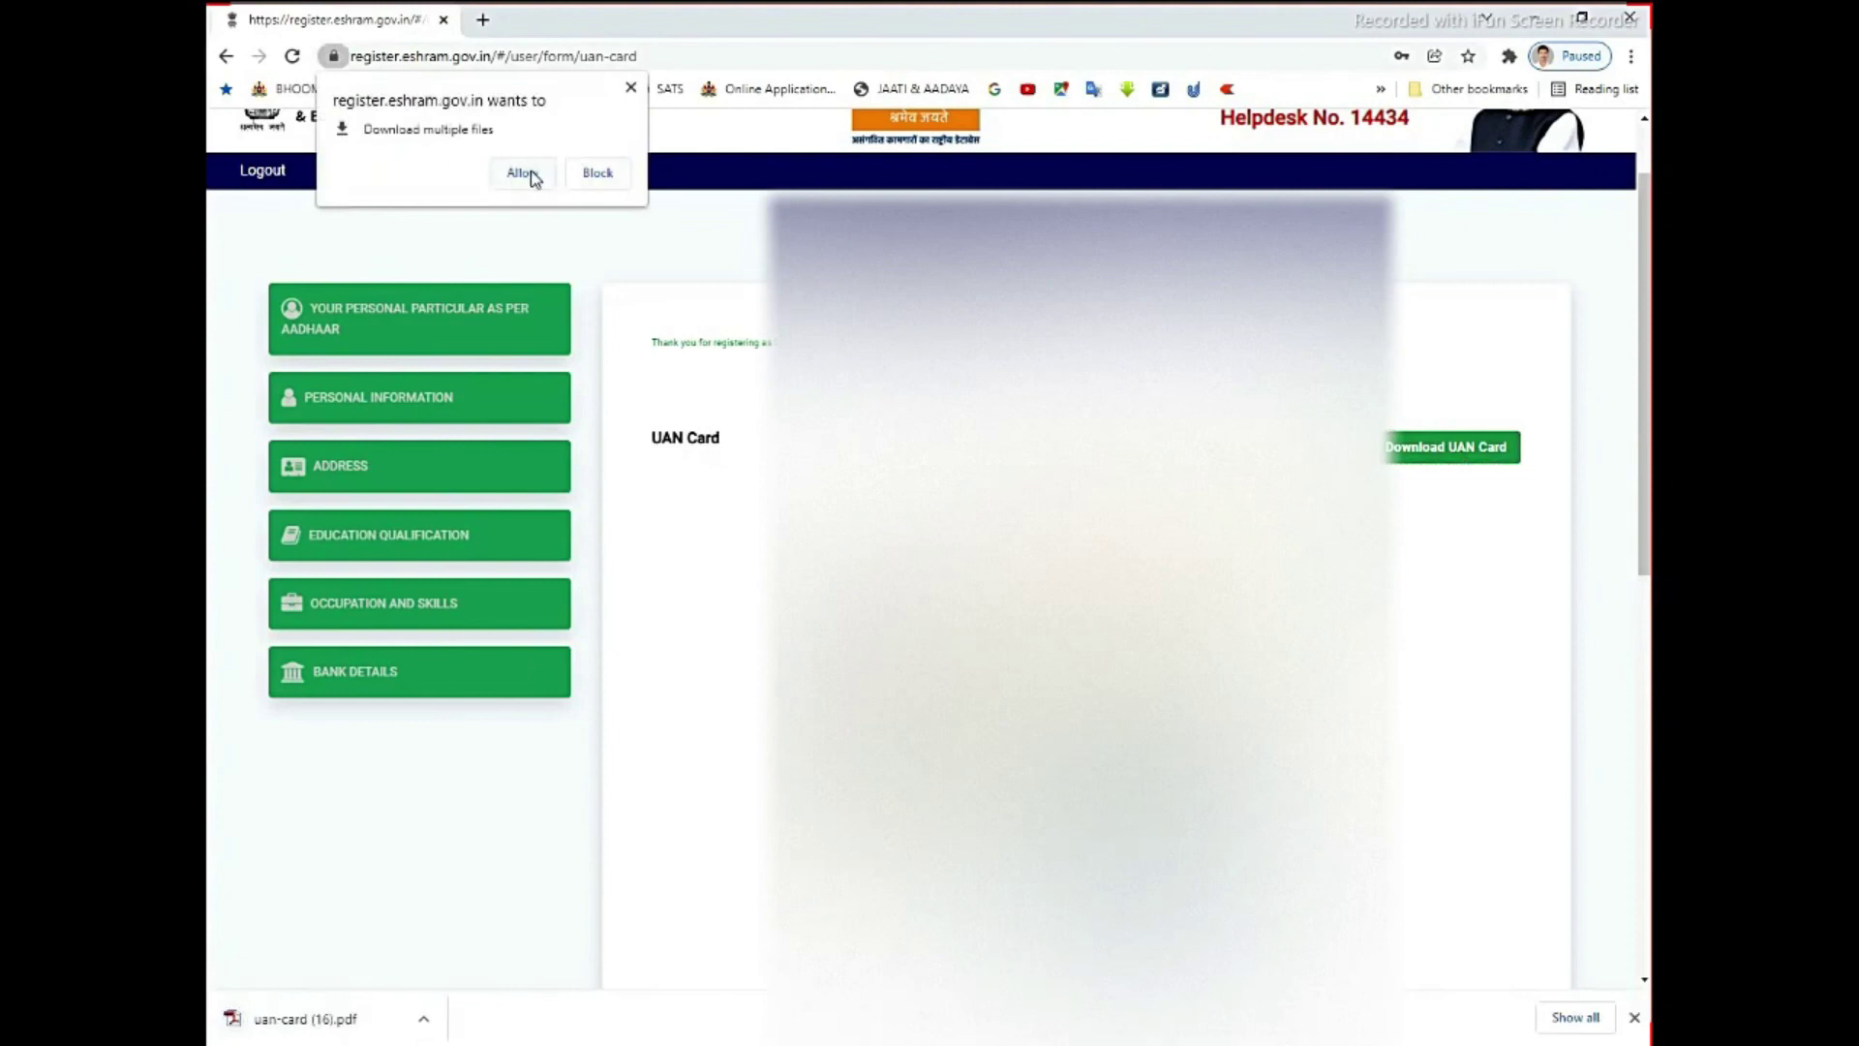
{"action": "left_click", "coordinate": [523, 172]}
{"action": "scroll", "coordinate": [578, 922], "scroll_direction": "down", "scroll_amount": 2}
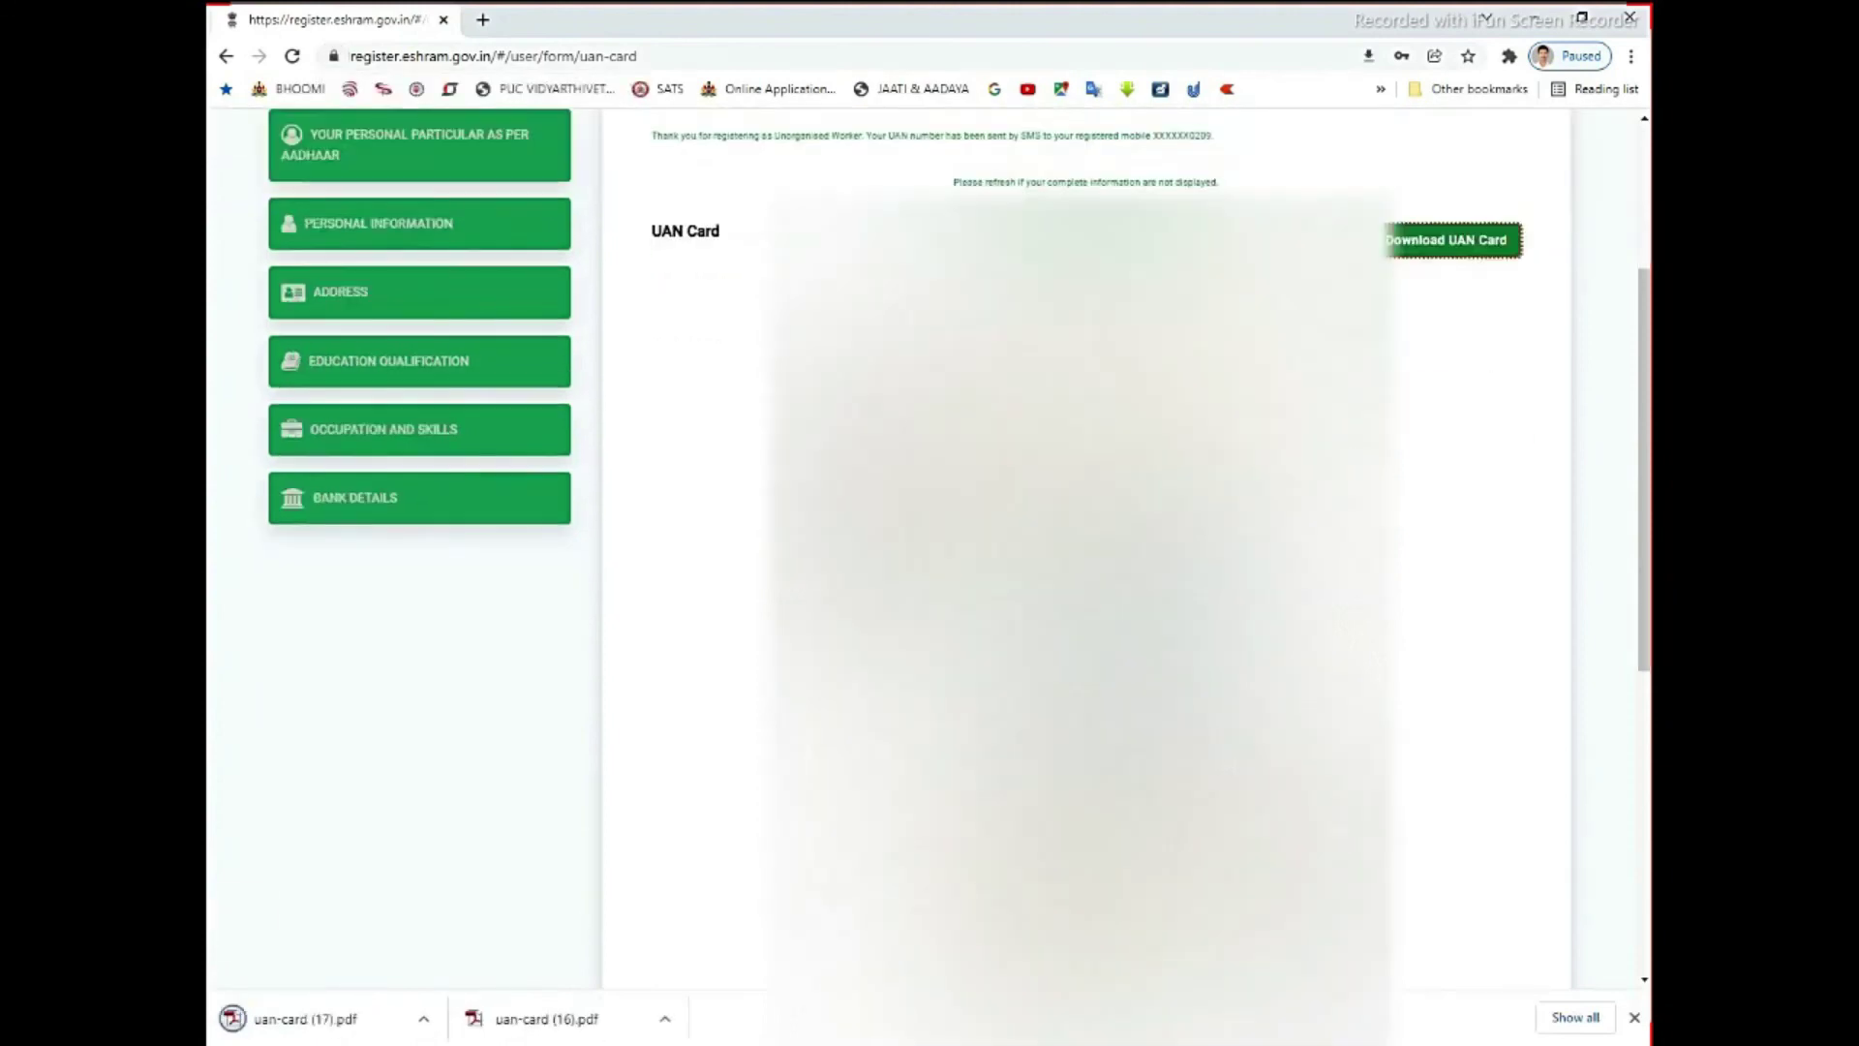